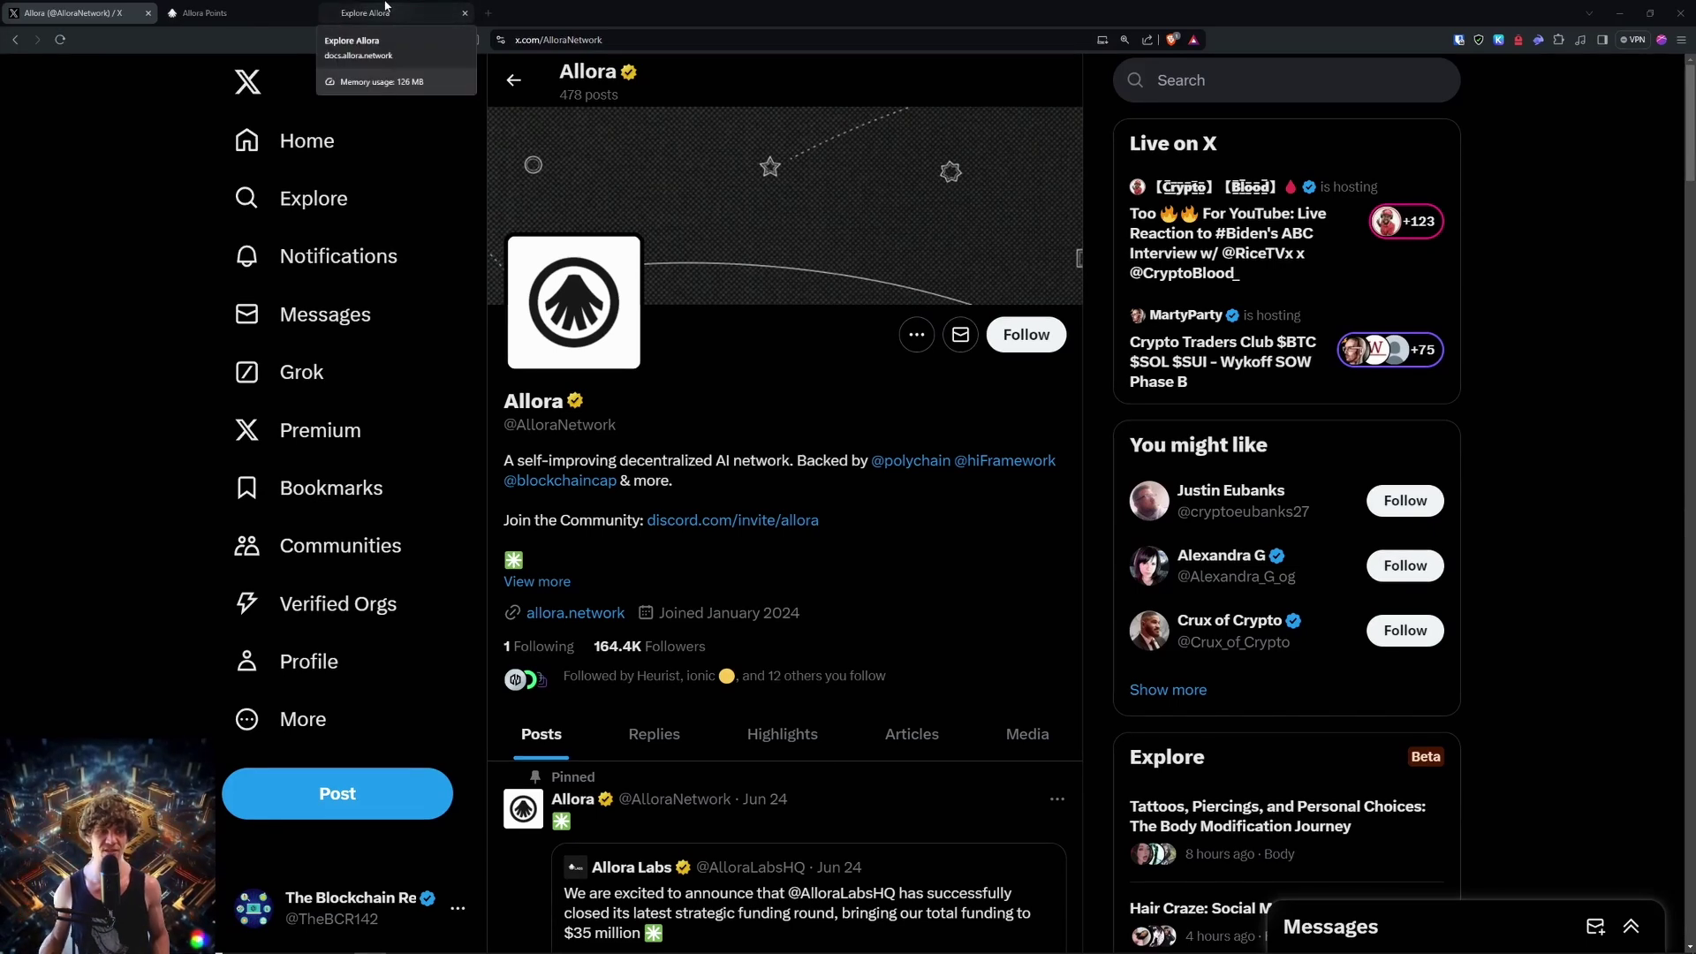
Step: Switch from the Allora X profile tab to the Allora Points overview tab
{"action": "left_click", "coordinate": [428, 6]}
{"action": "key", "text": "ctrl+shift+Tab"}
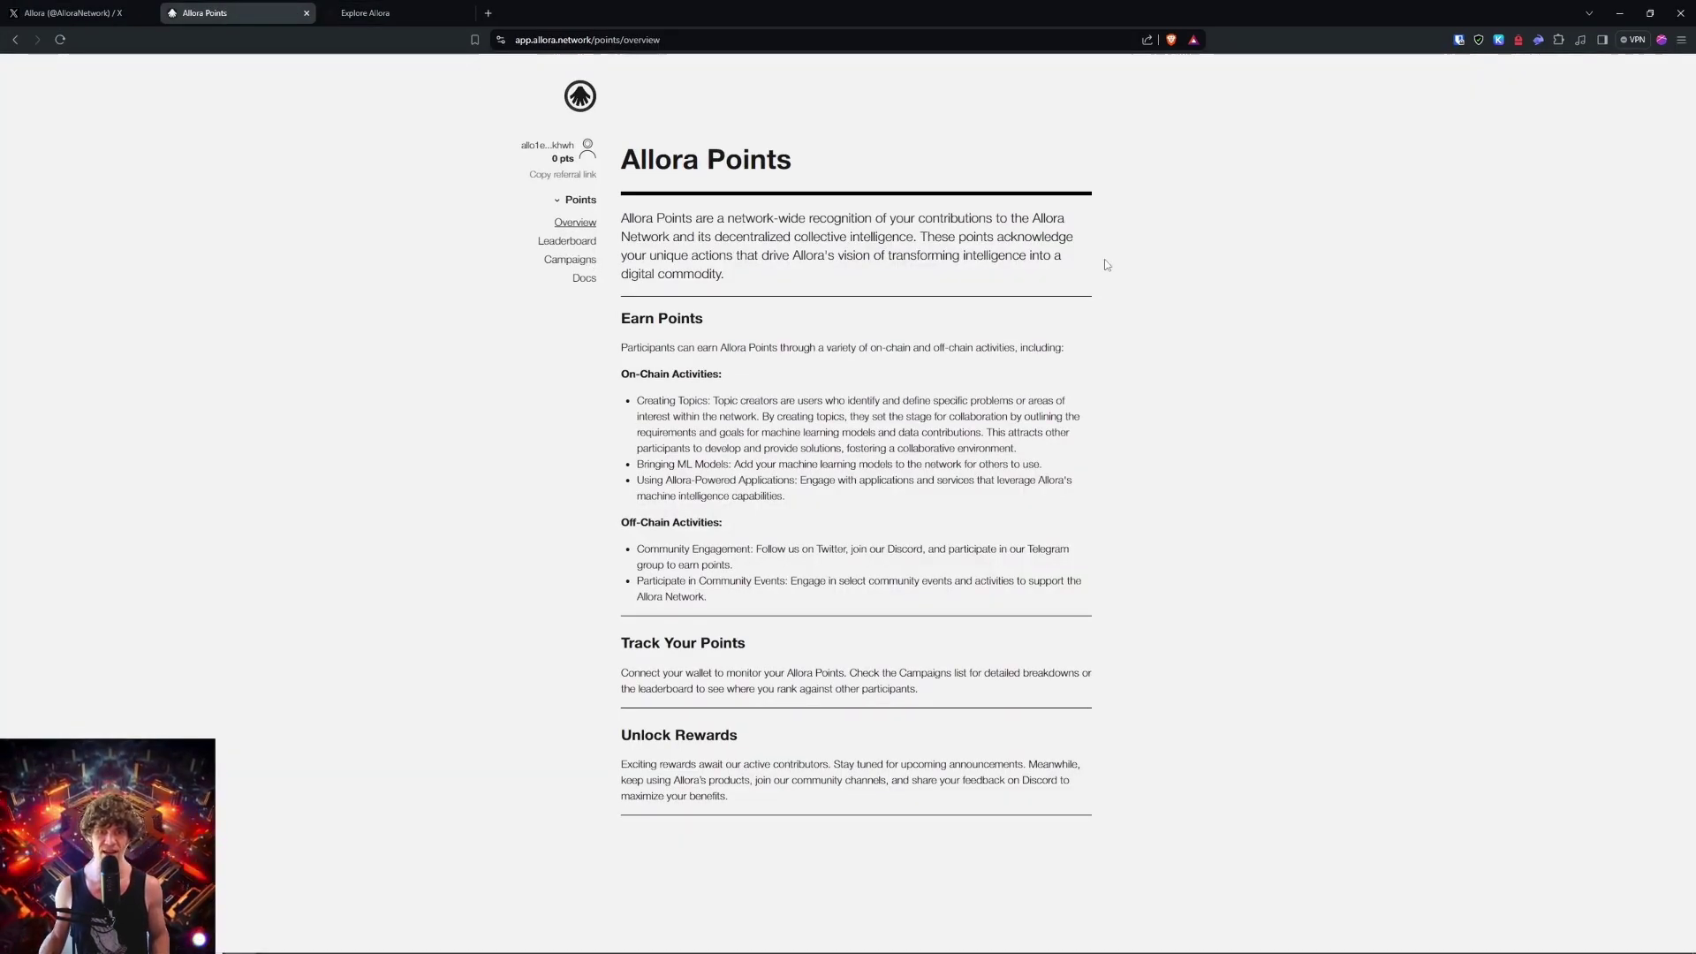
Step: Zoom the Allora Points overview in one level with Ctrl+Plus
{"action": "key", "text": "ctrl+plus"}
{"action": "key", "text": "ctrl+plus"}
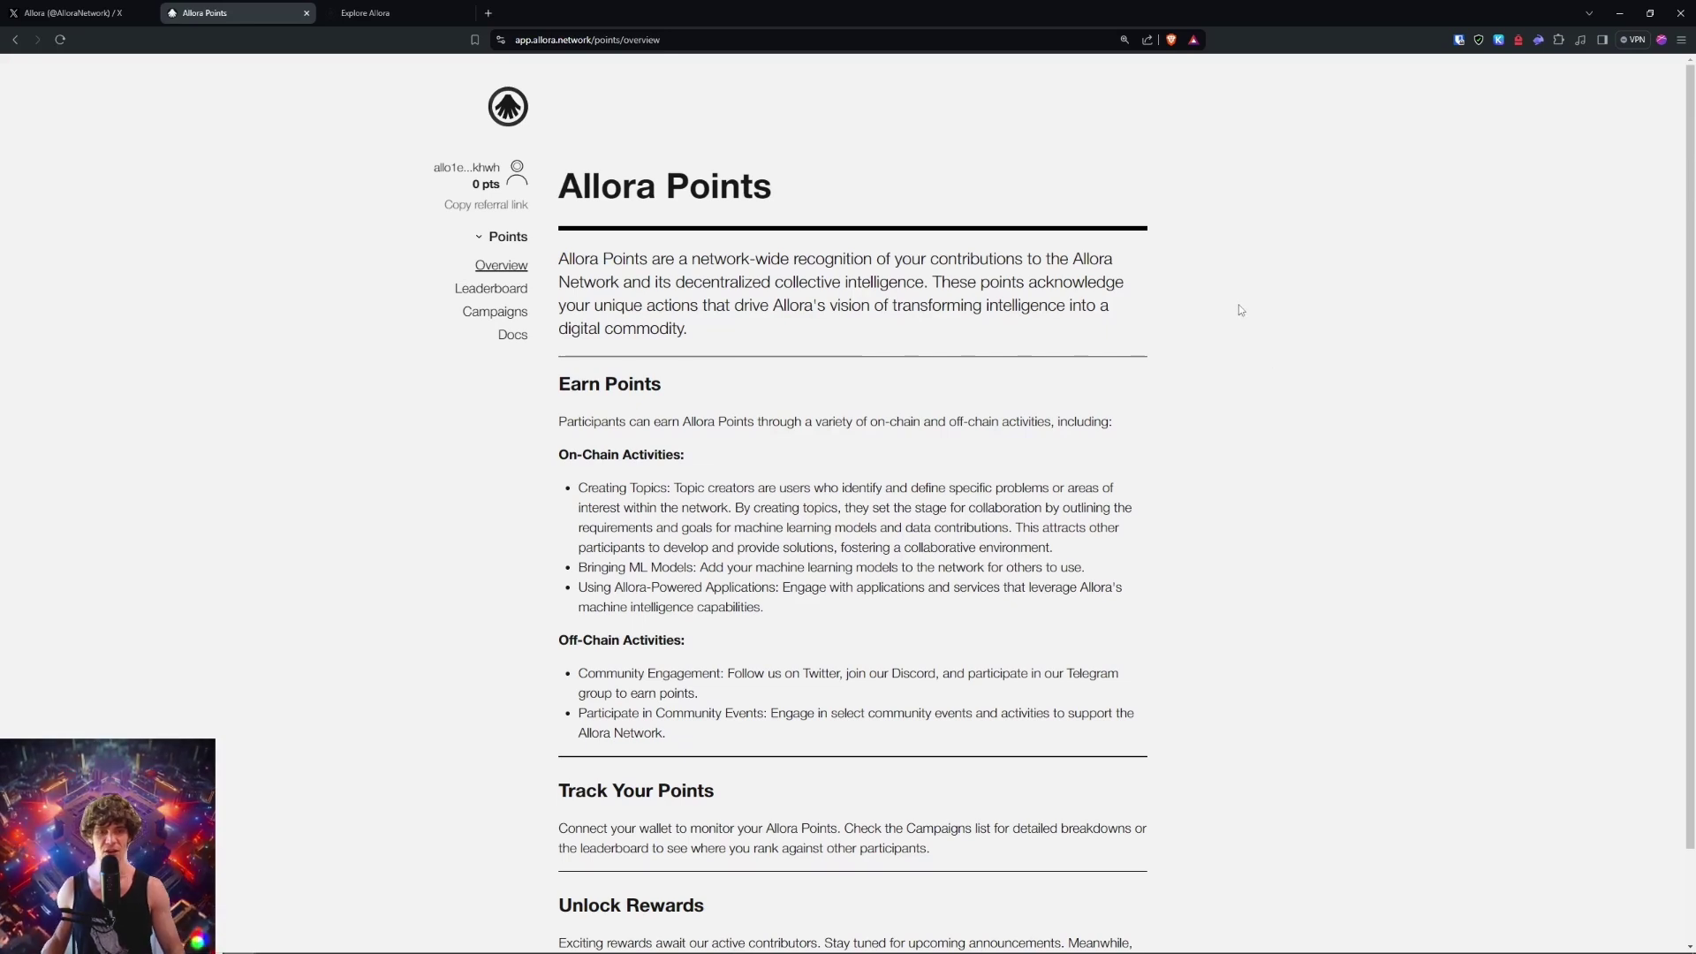
{"action": "left_click", "coordinate": [1413, 258]}
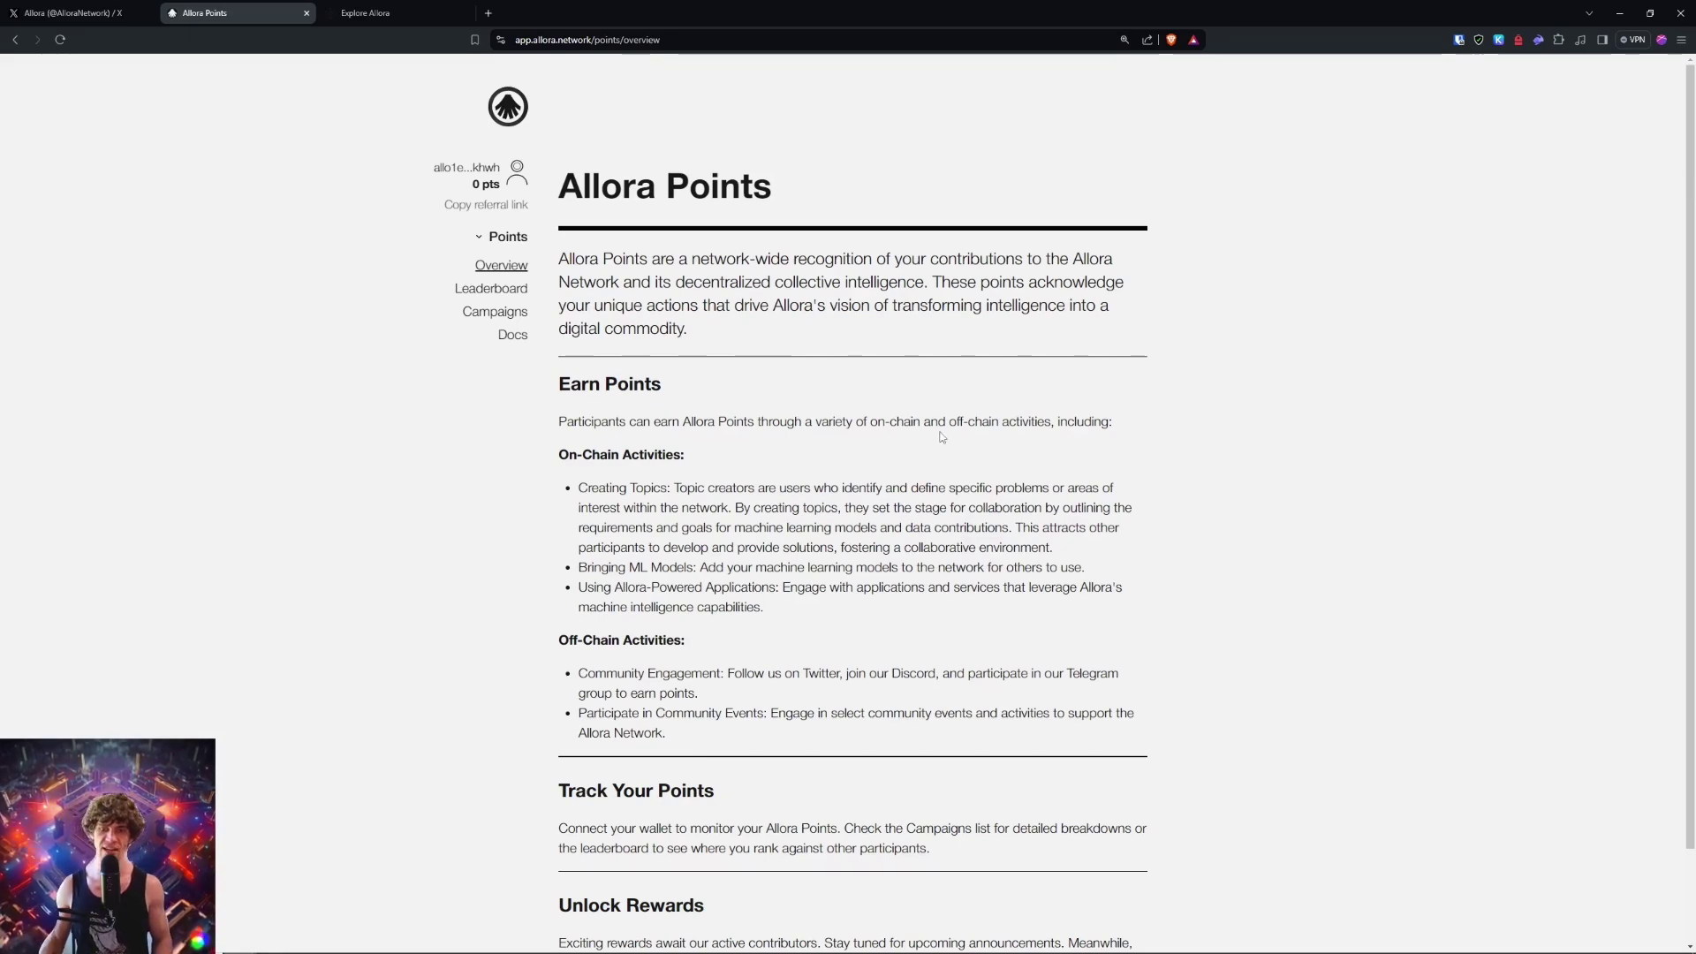
Step: Zoom in two more levels and read the earning activities, points tracking and rewards sections
{"action": "key", "text": "ctrl+plus"}
{"action": "key", "text": "ctrl+plus"}
{"action": "key", "text": "ctrl+plus"}
{"action": "key", "text": "ctrl+plus"}
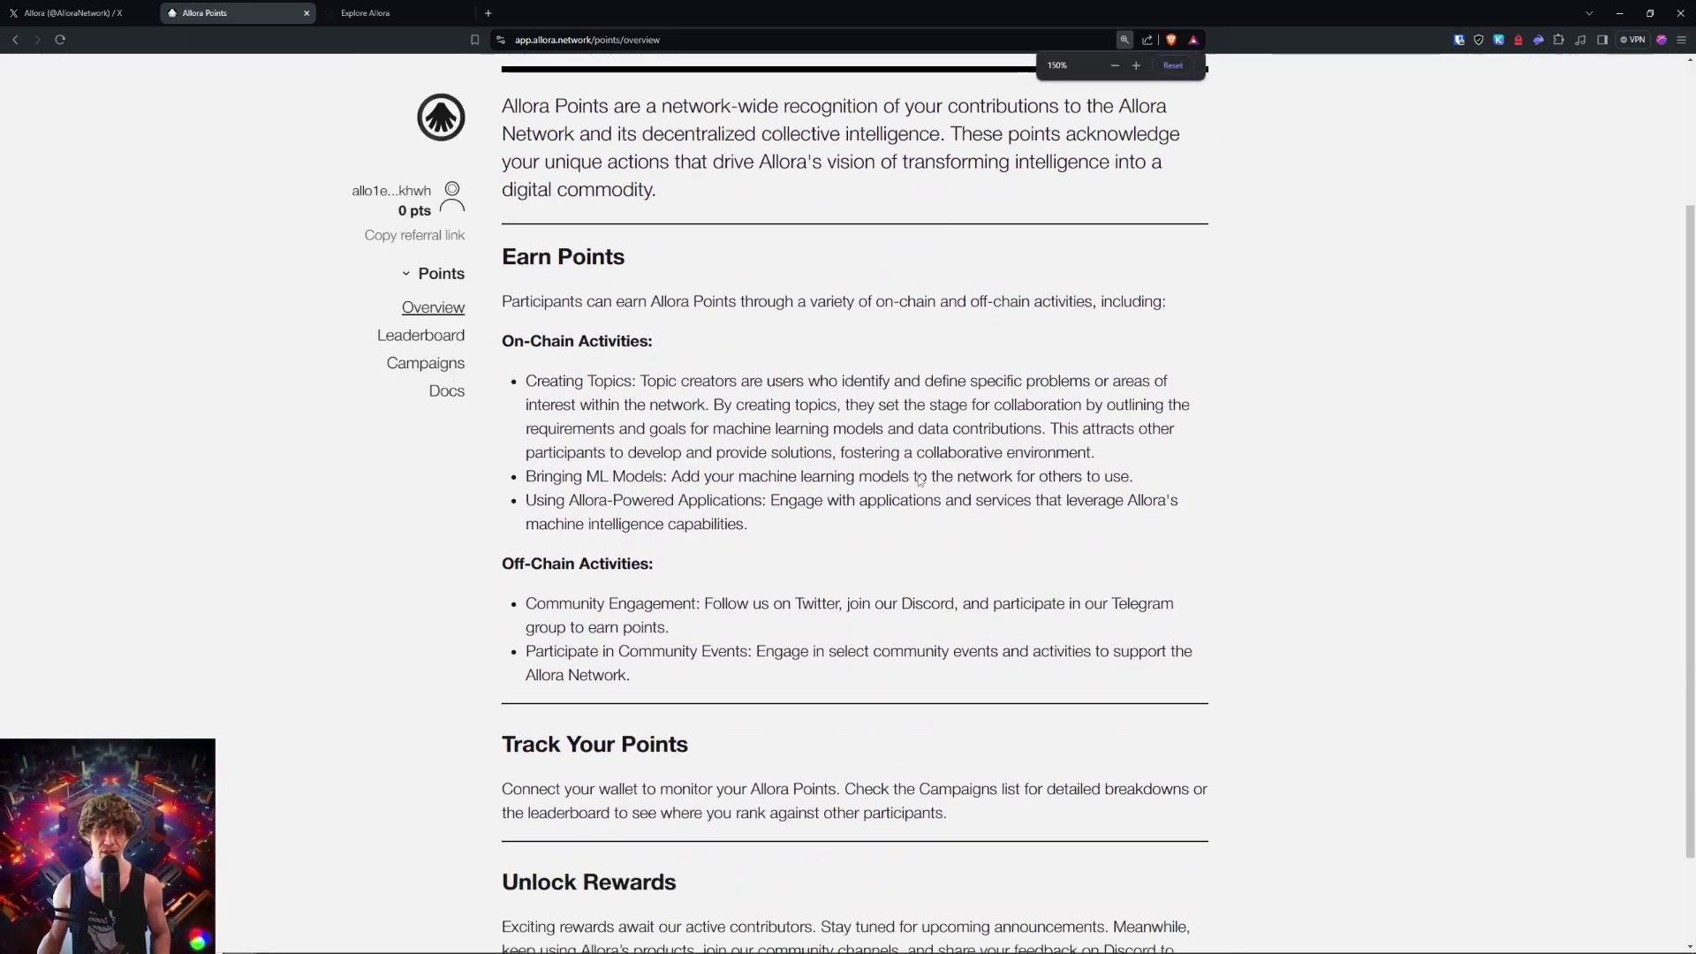
{"action": "key", "text": "ctrl+plus"}
{"action": "key", "text": "ctrl+plus"}
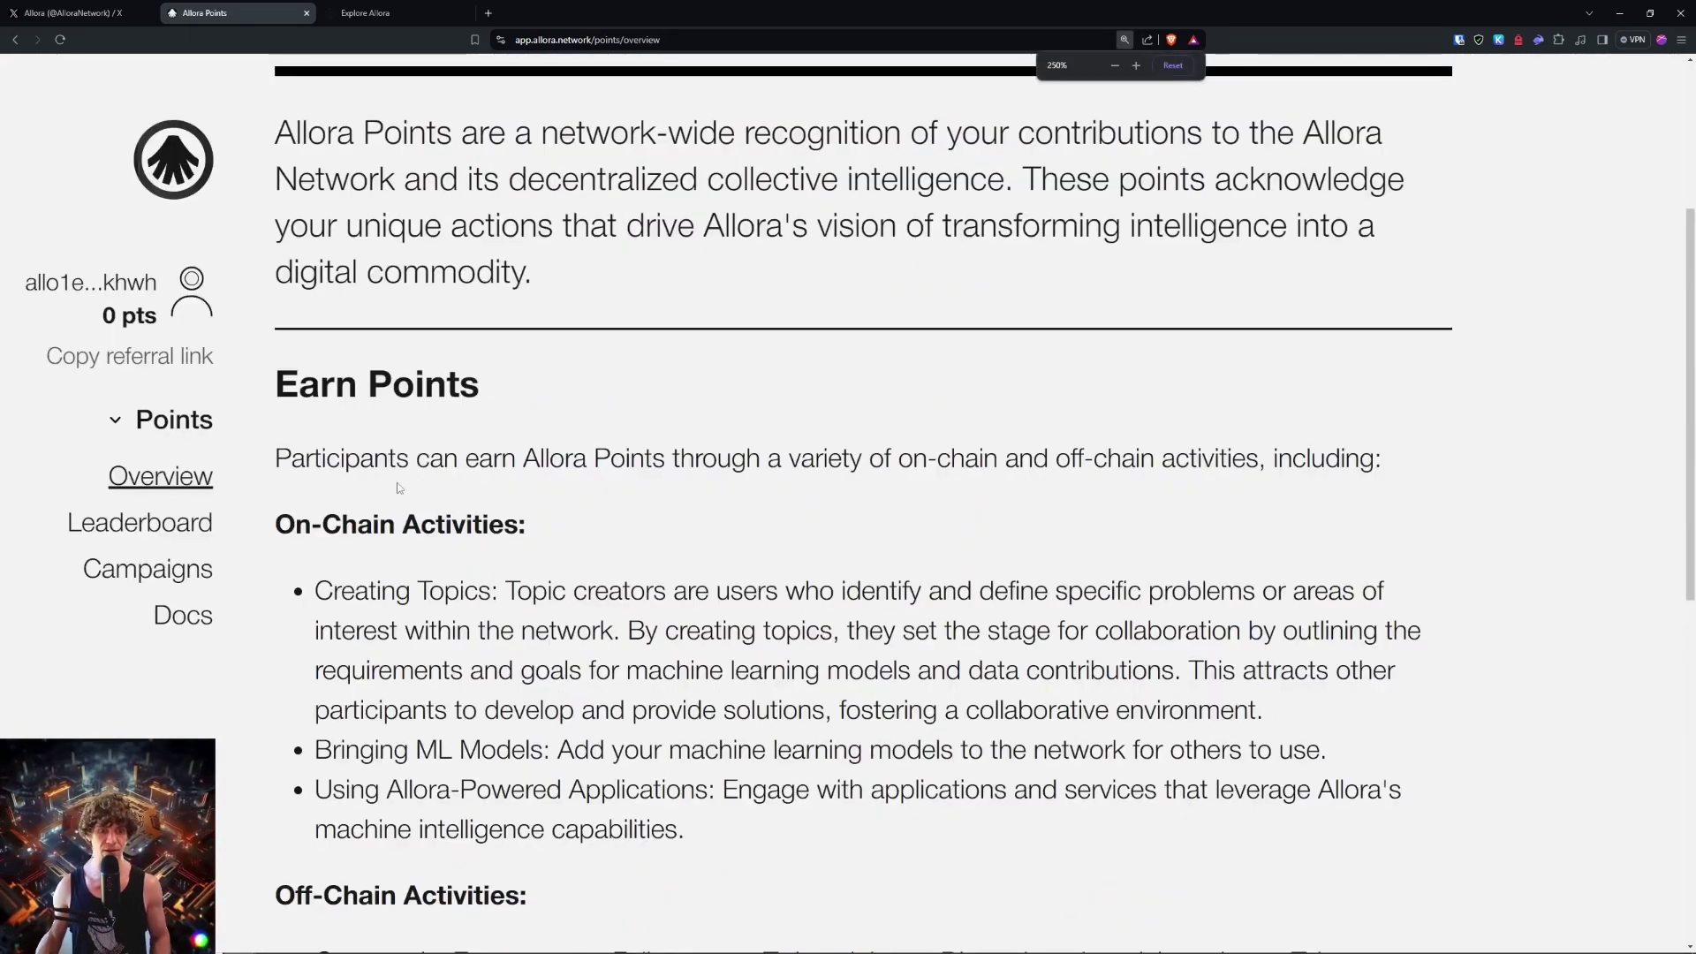
{"action": "scroll", "coordinate": [625, 467], "scroll_direction": "down", "scroll_amount": 1}
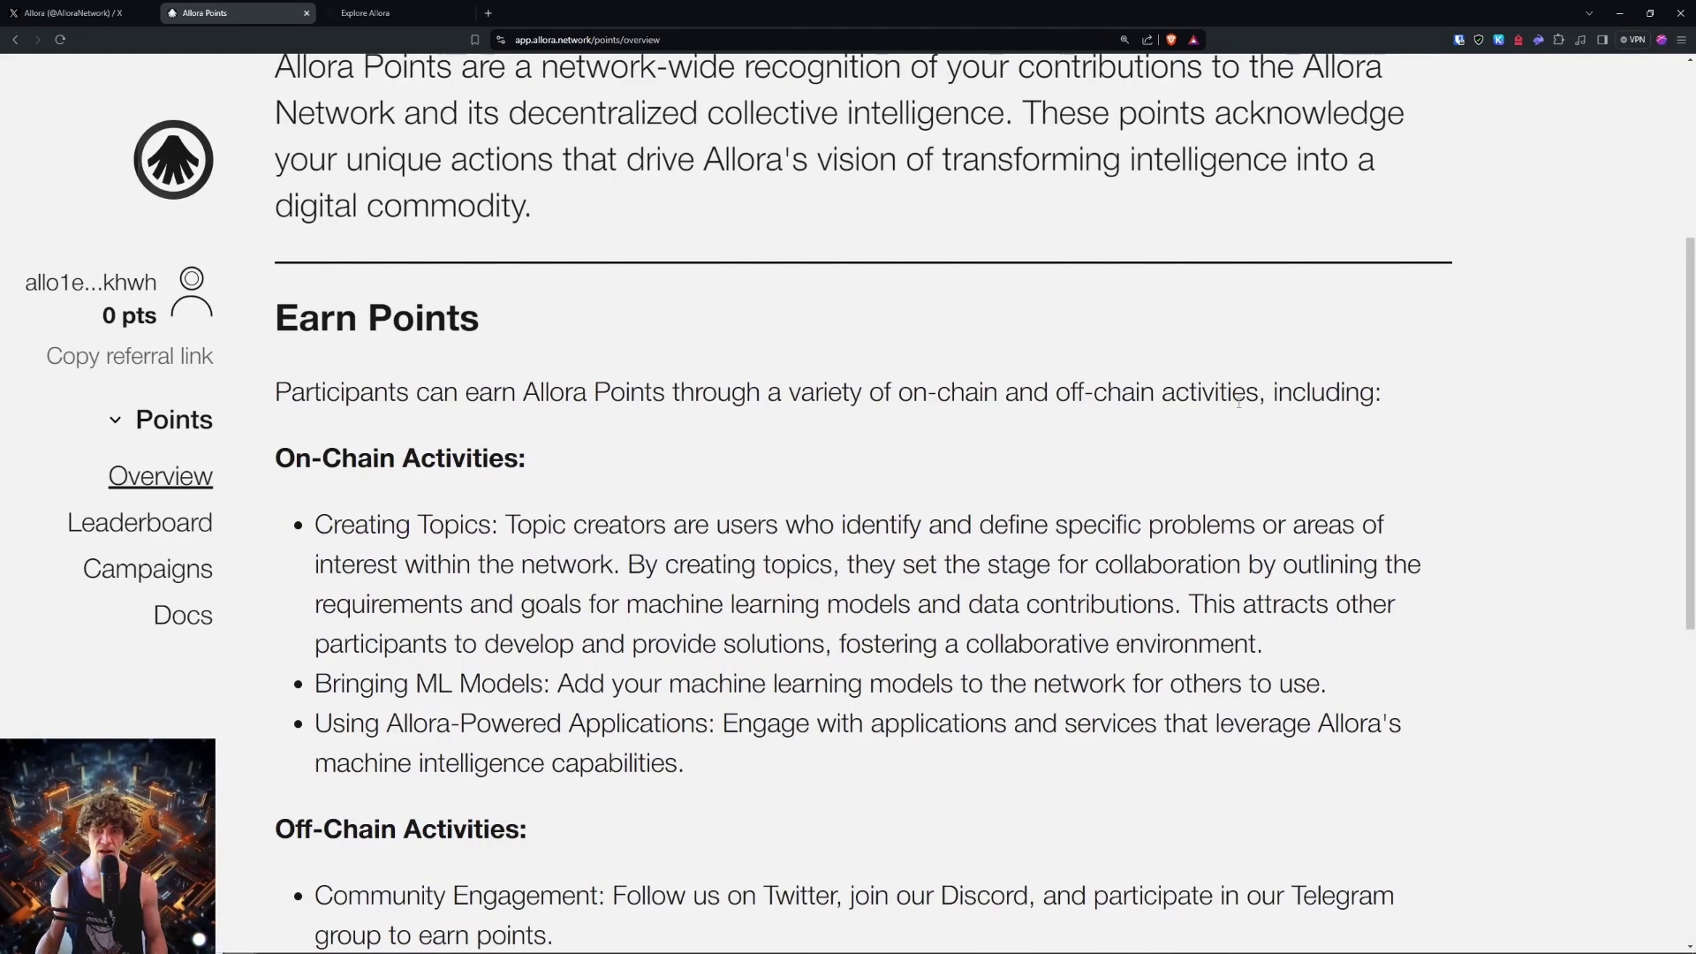
{"action": "scroll", "coordinate": [590, 515], "scroll_direction": "down", "scroll_amount": 3}
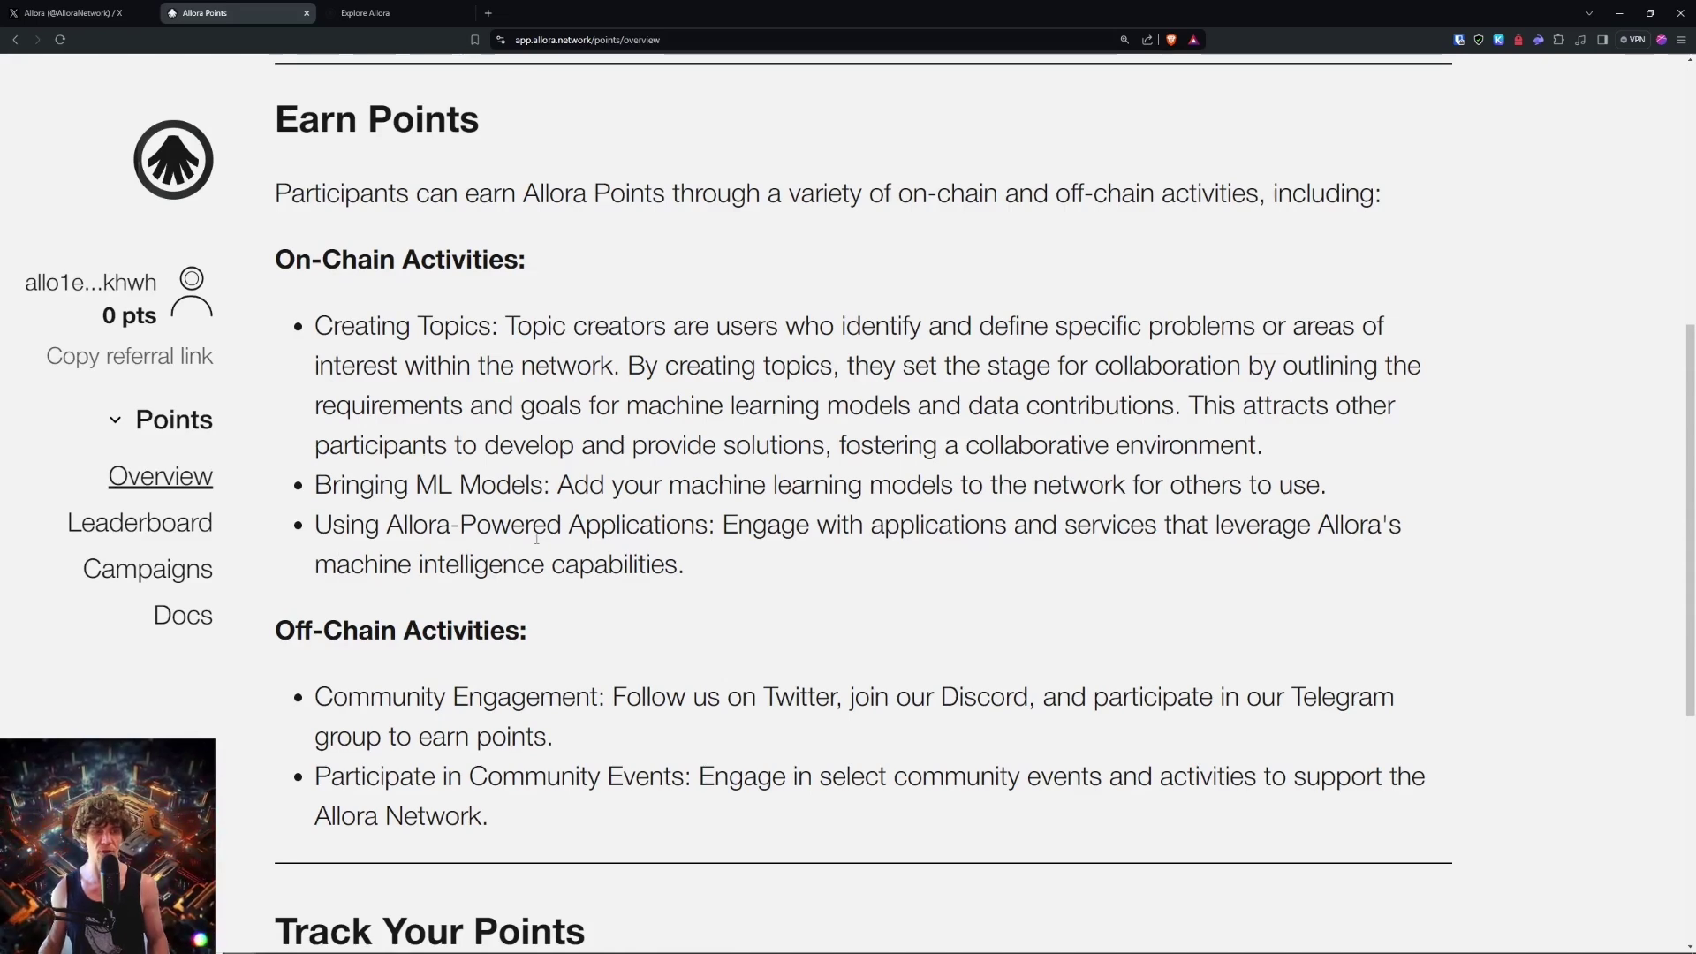
{"action": "scroll", "coordinate": [1041, 517], "scroll_direction": "down", "scroll_amount": 3}
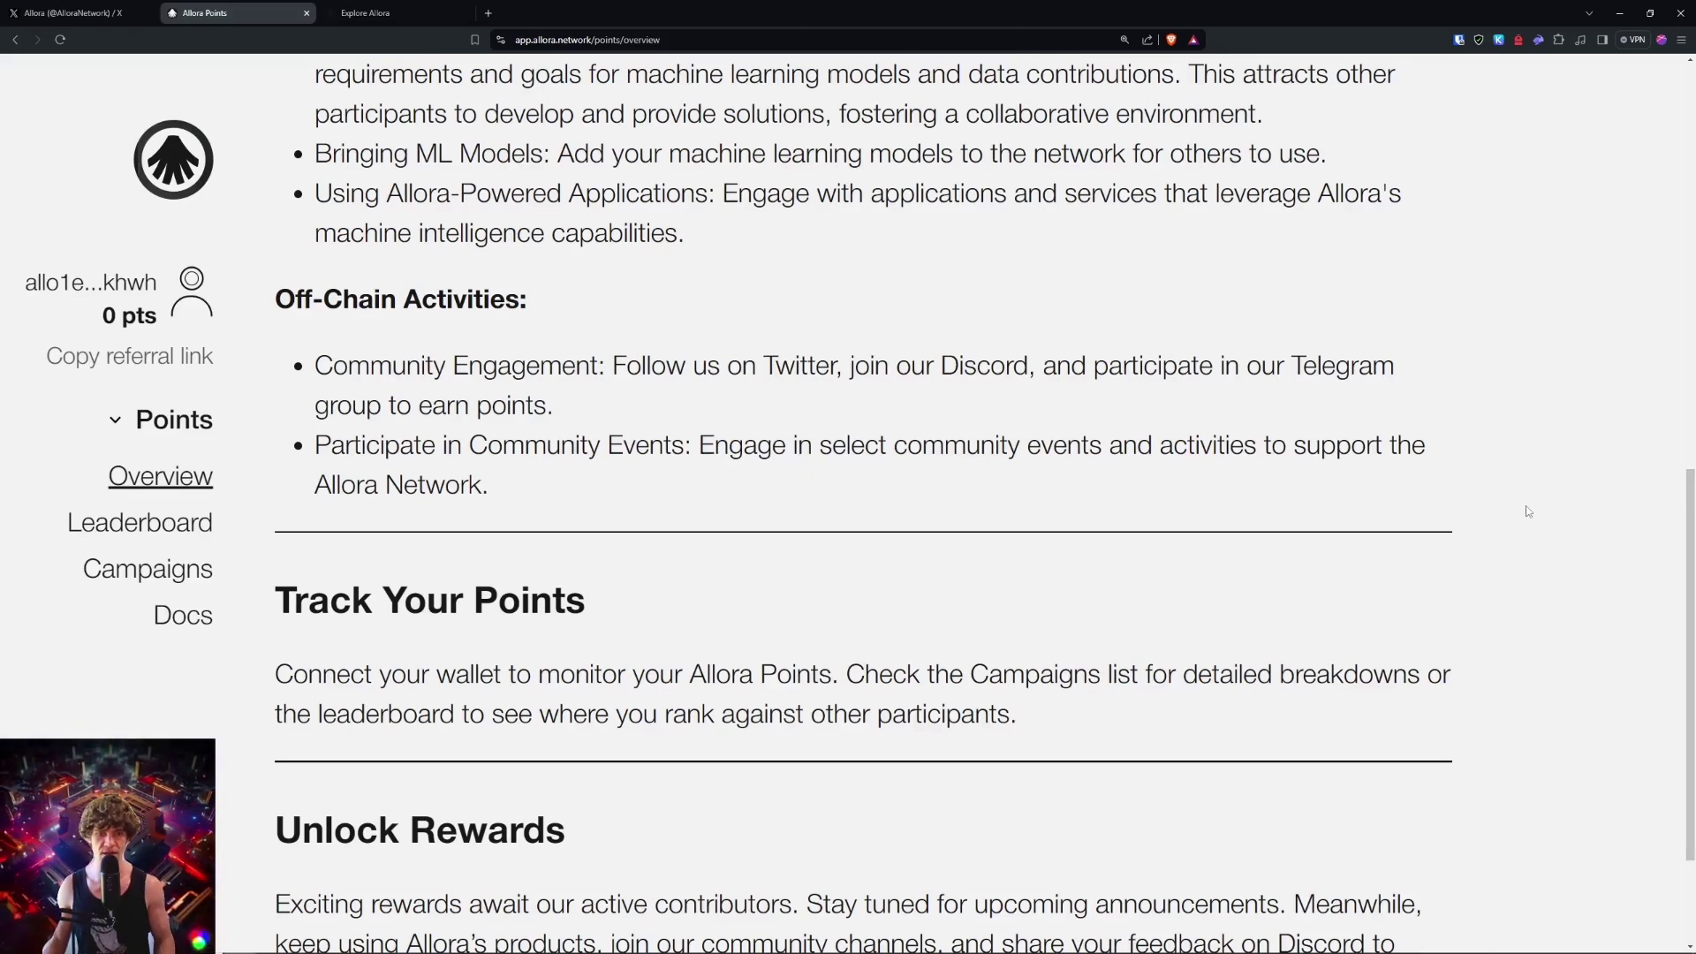
{"action": "scroll", "coordinate": [1525, 503], "scroll_direction": "down", "scroll_amount": 2}
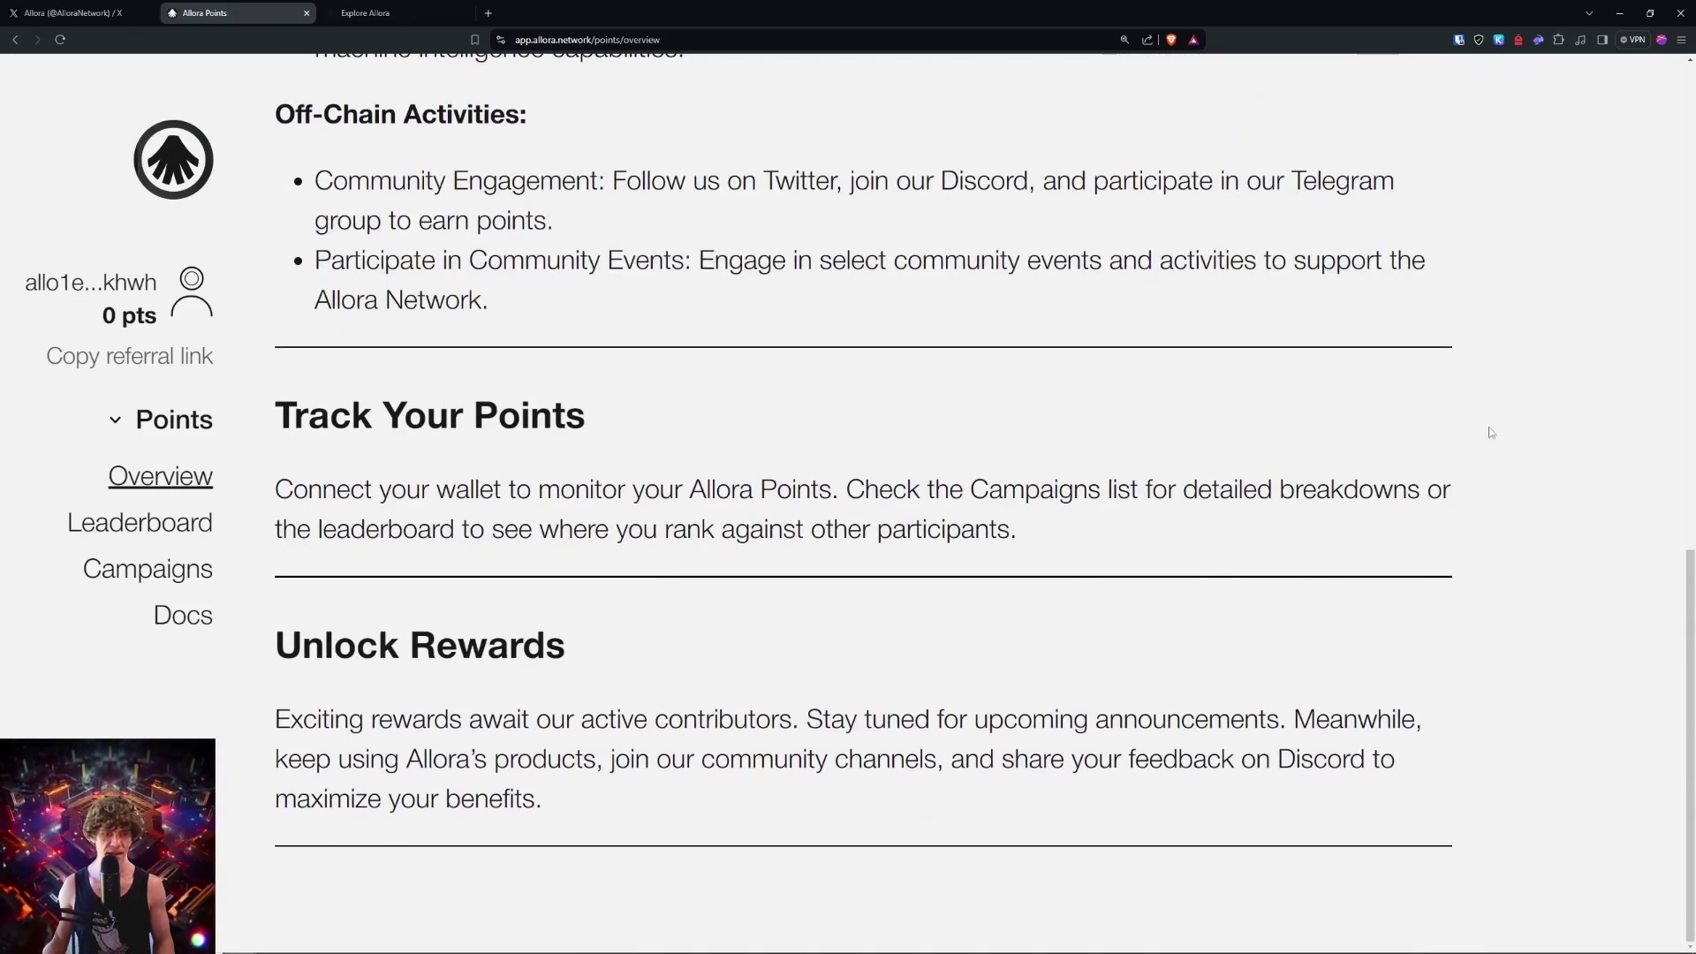
Step: Open Campaigns and the 'Run A Model Predicting Prices In The Next 10 minutes' campaign
{"action": "scroll", "coordinate": [674, 599], "scroll_direction": "up", "scroll_amount": 2}
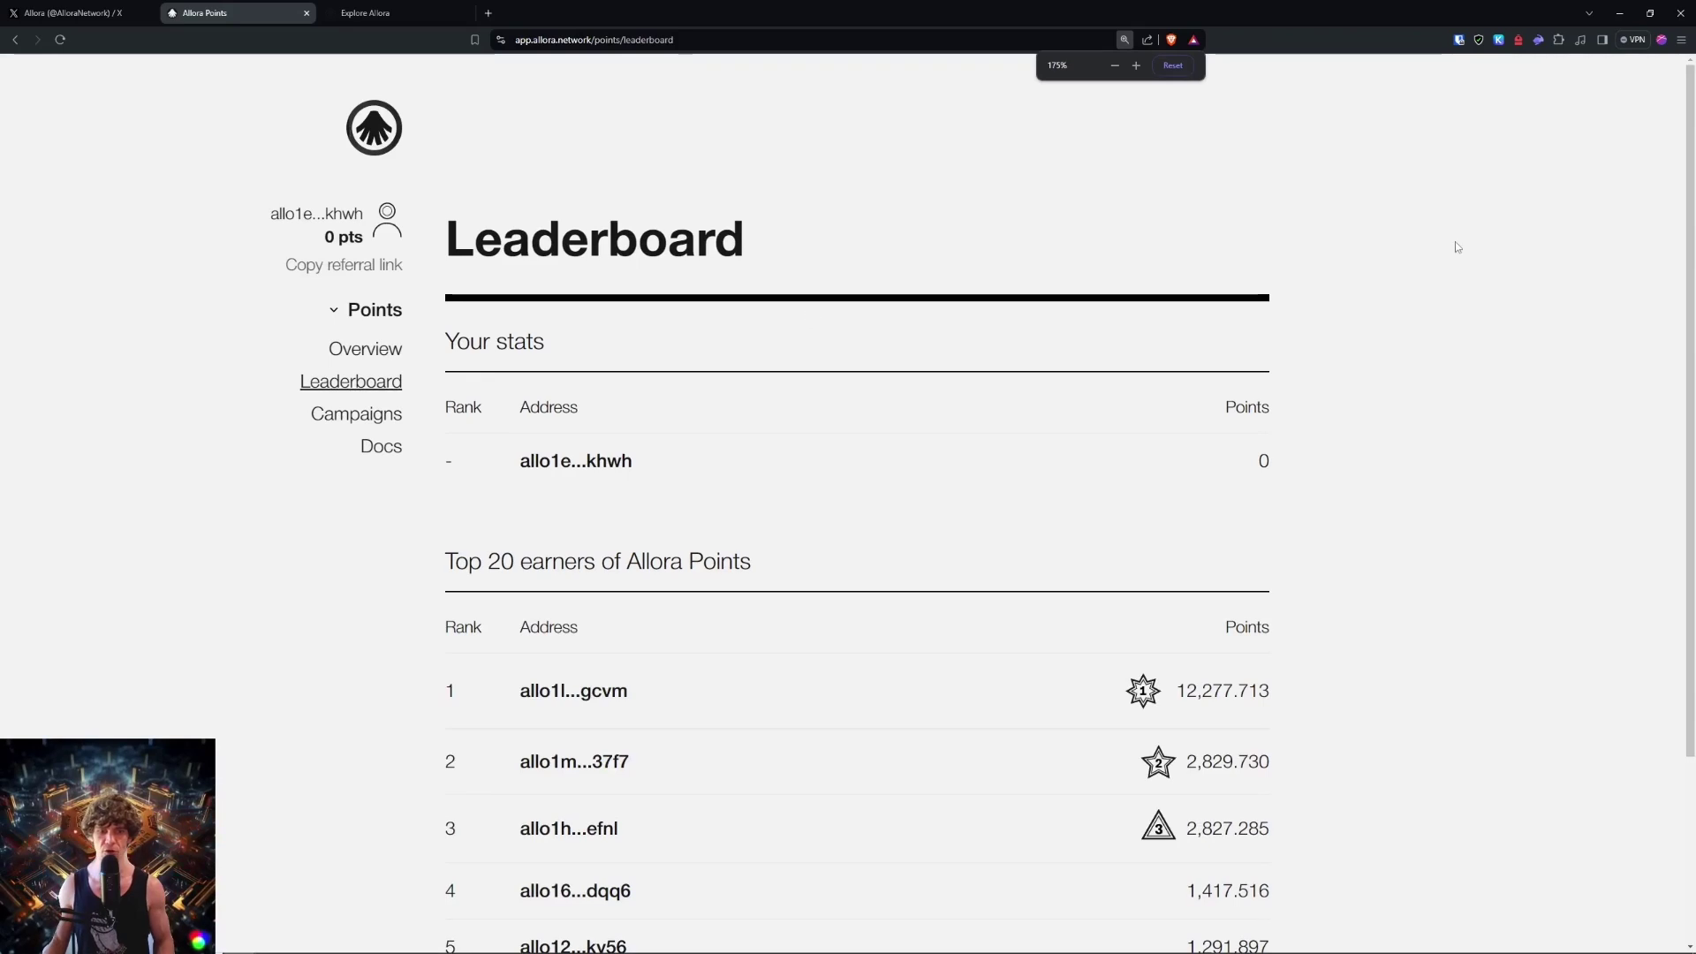
{"action": "scroll", "coordinate": [1237, 350], "scroll_direction": "down", "scroll_amount": 2}
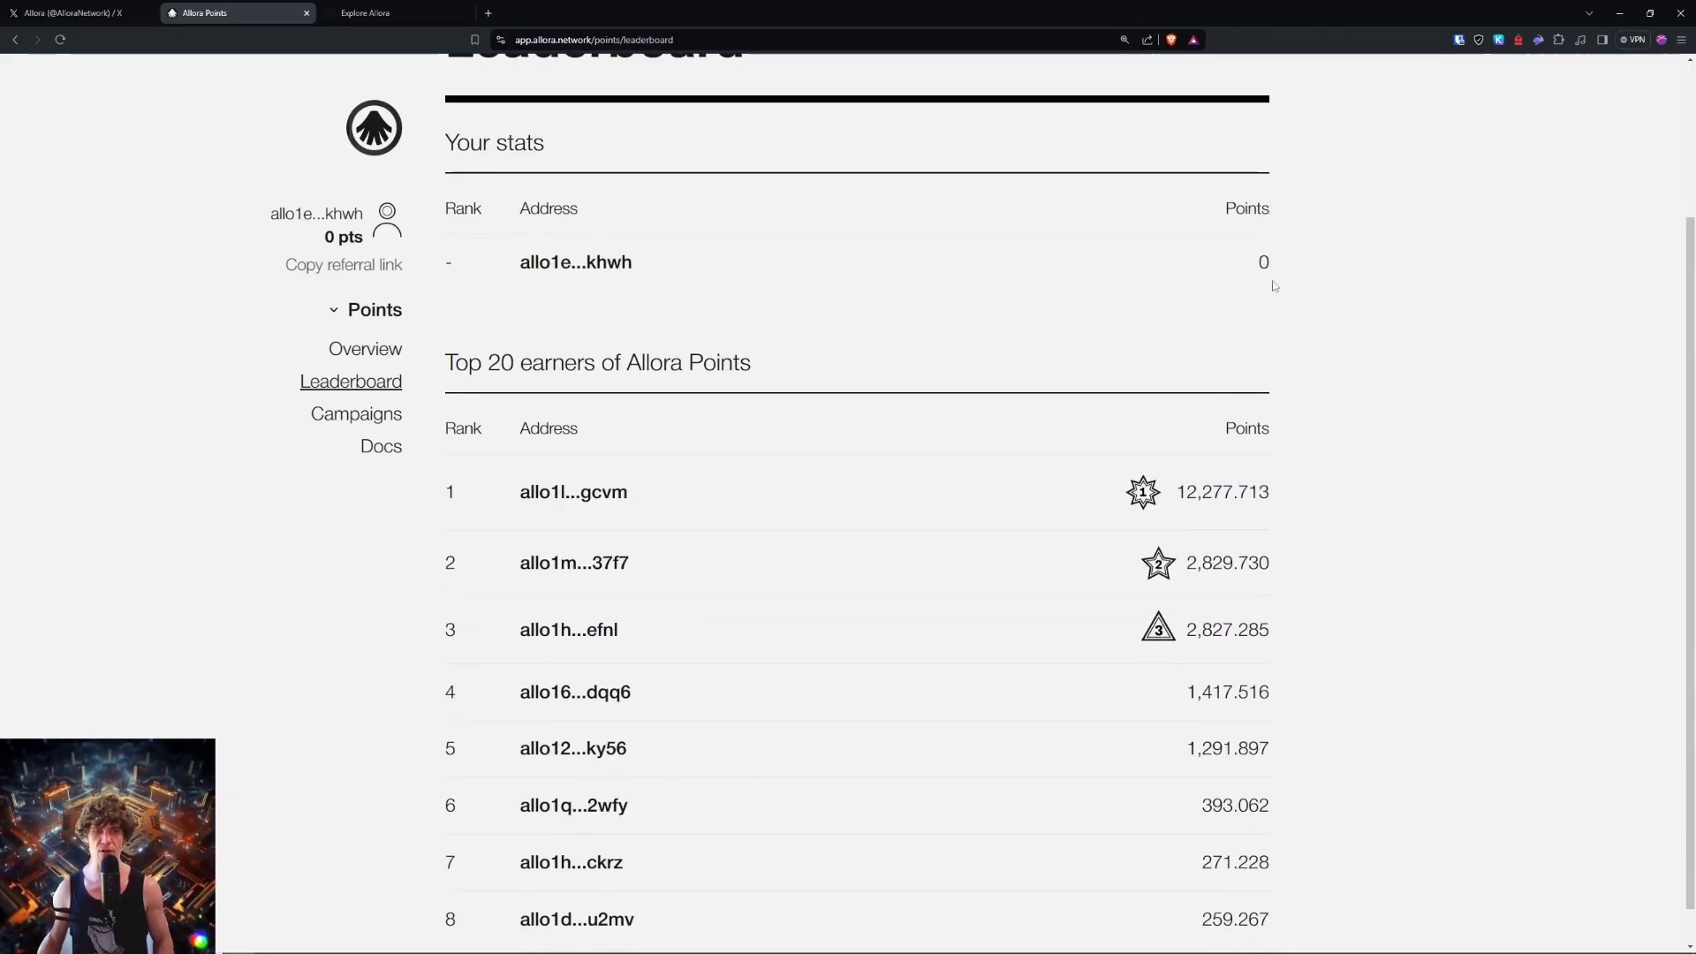
{"action": "scroll", "coordinate": [1538, 279], "scroll_direction": "down", "scroll_amount": 1}
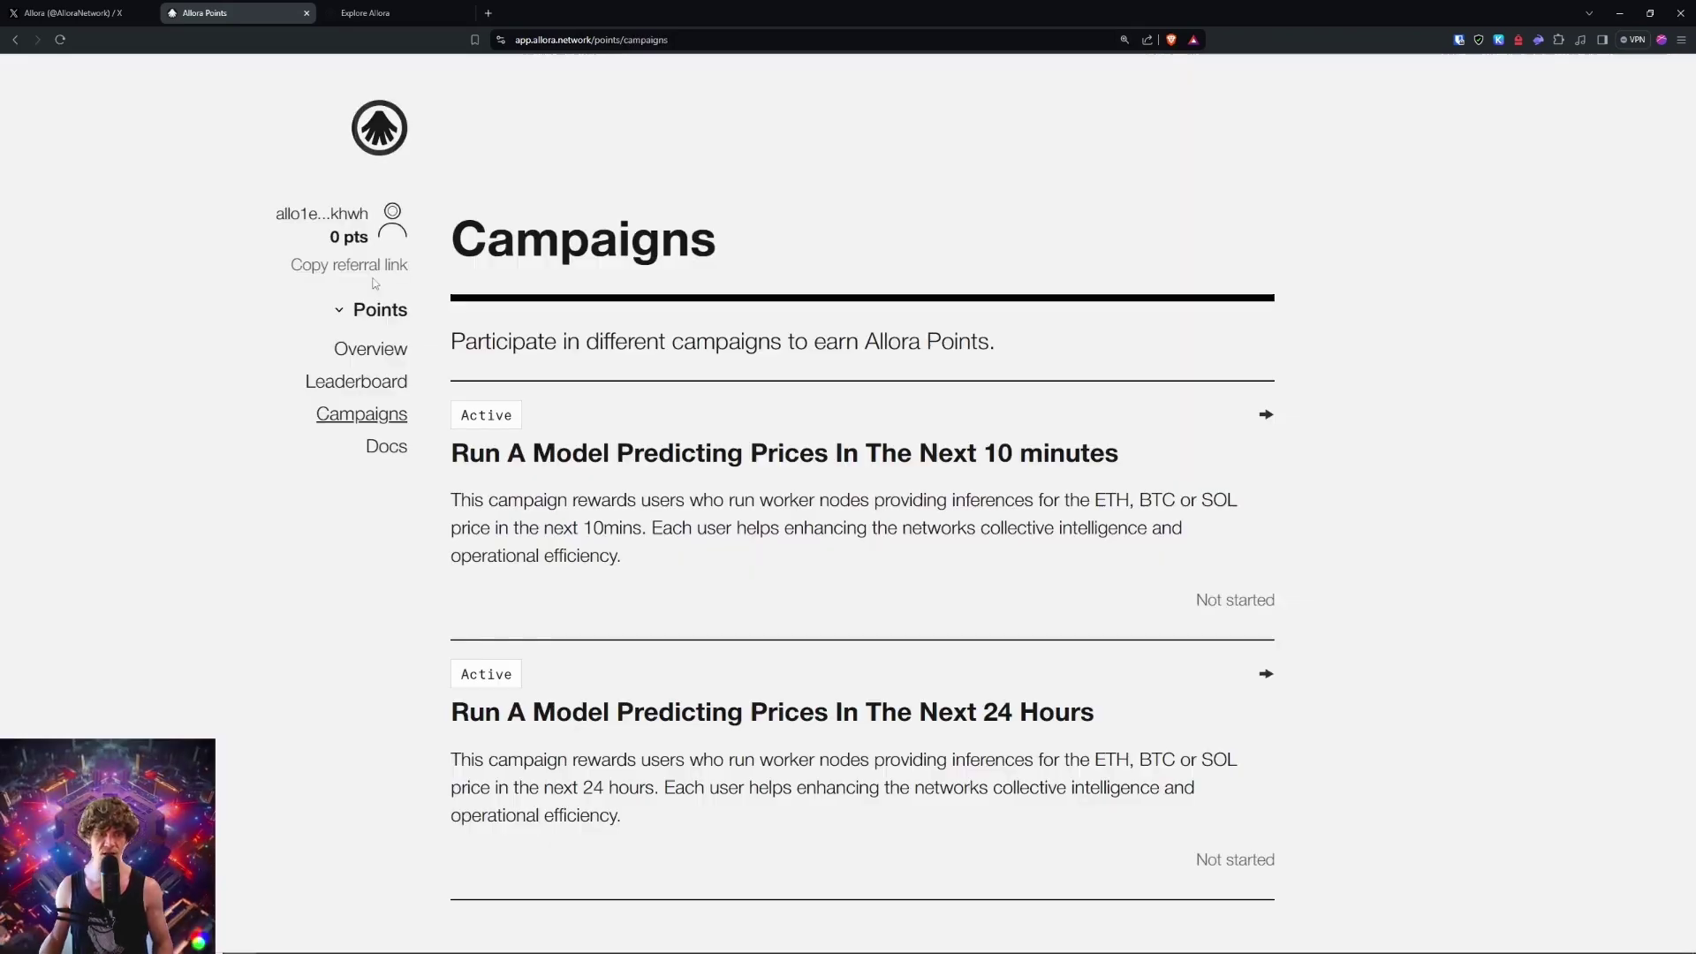
{"action": "left_click", "coordinate": [371, 265]}
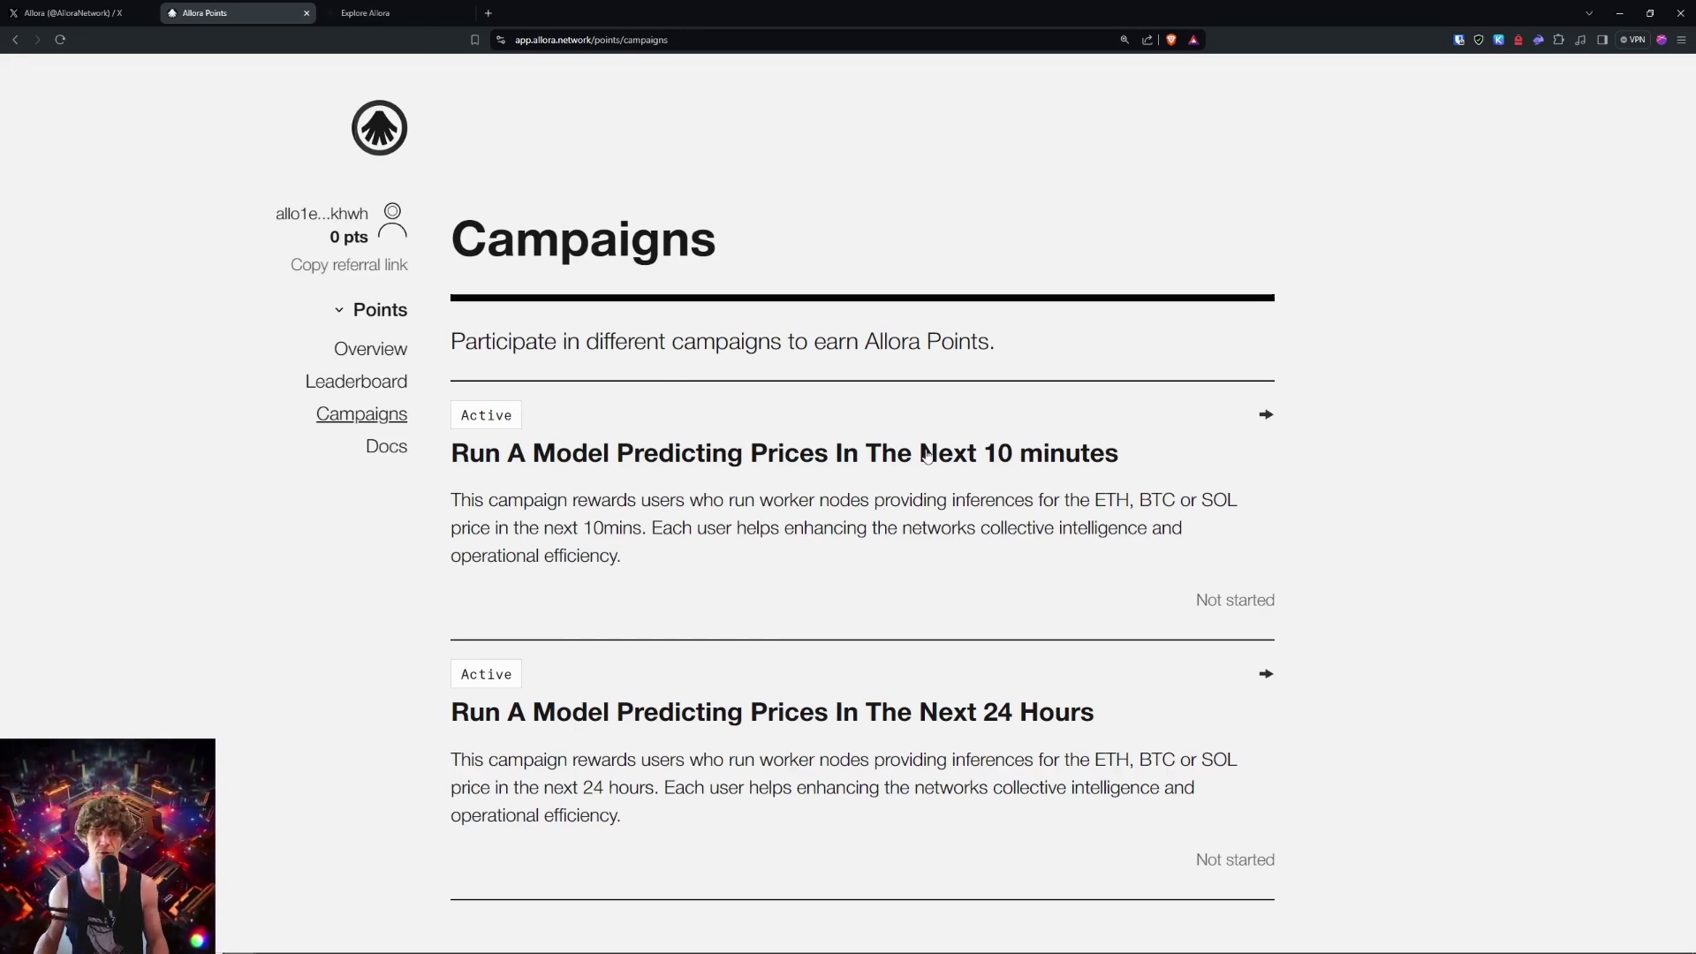
{"action": "left_click", "coordinate": [1064, 455]}
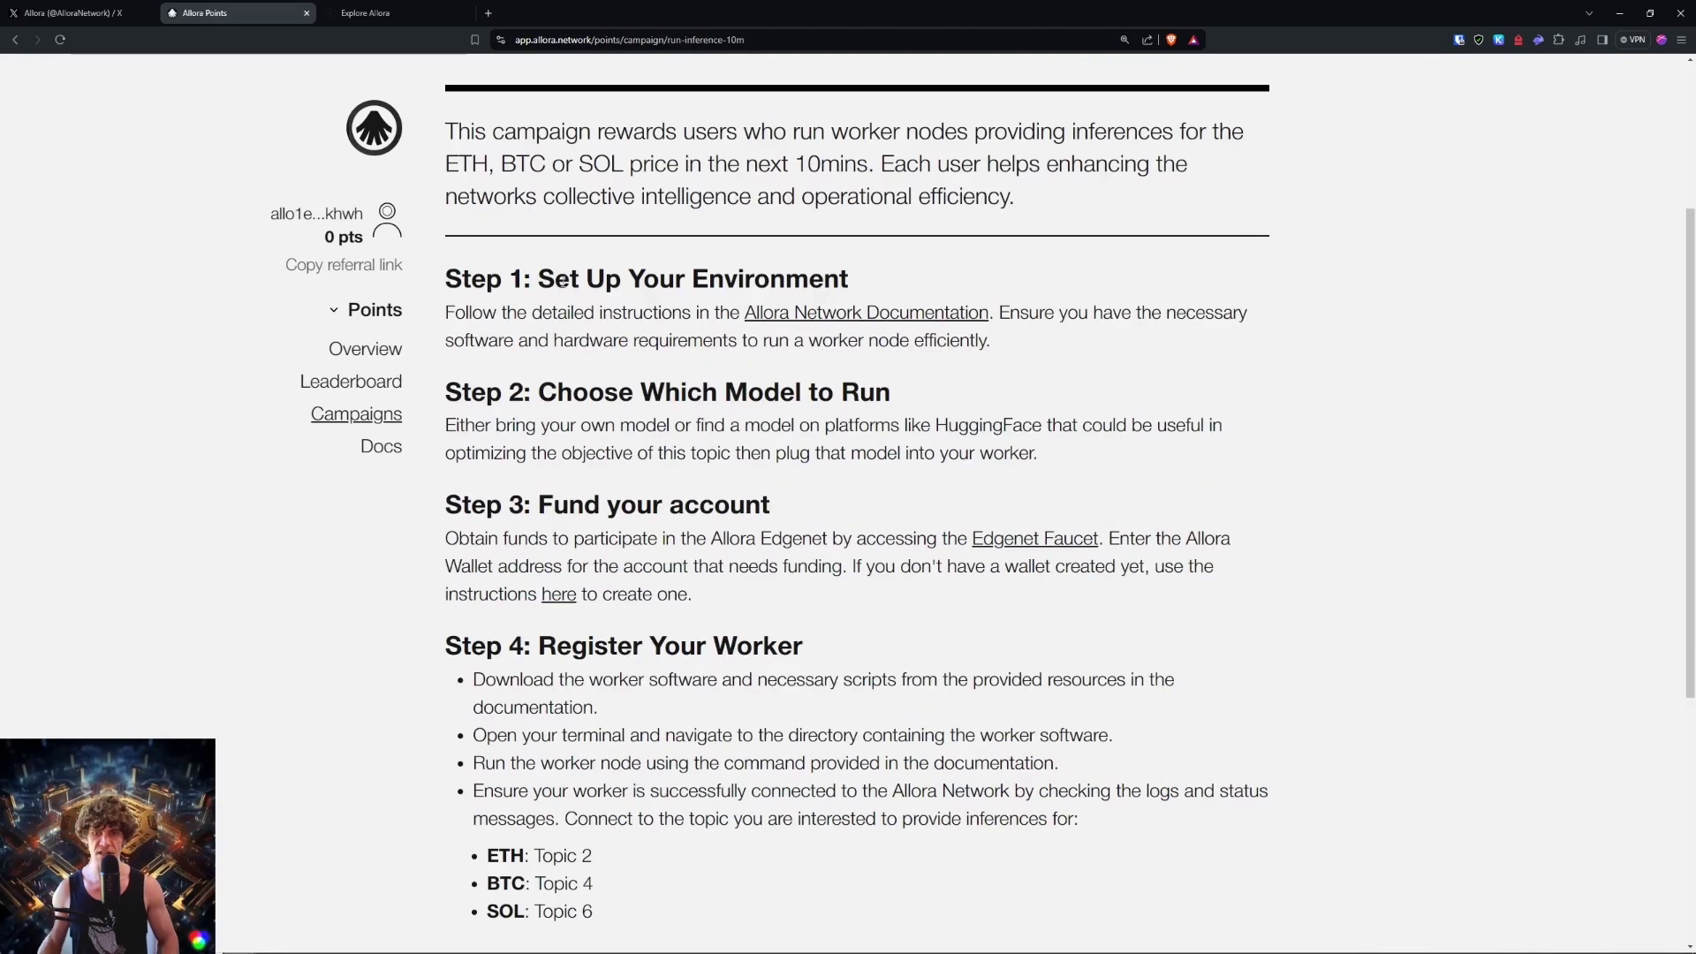
Step: Open the Allora Network Documentation link and switch to its Explore Allora welcome page
{"action": "left_click", "coordinate": [864, 317]}
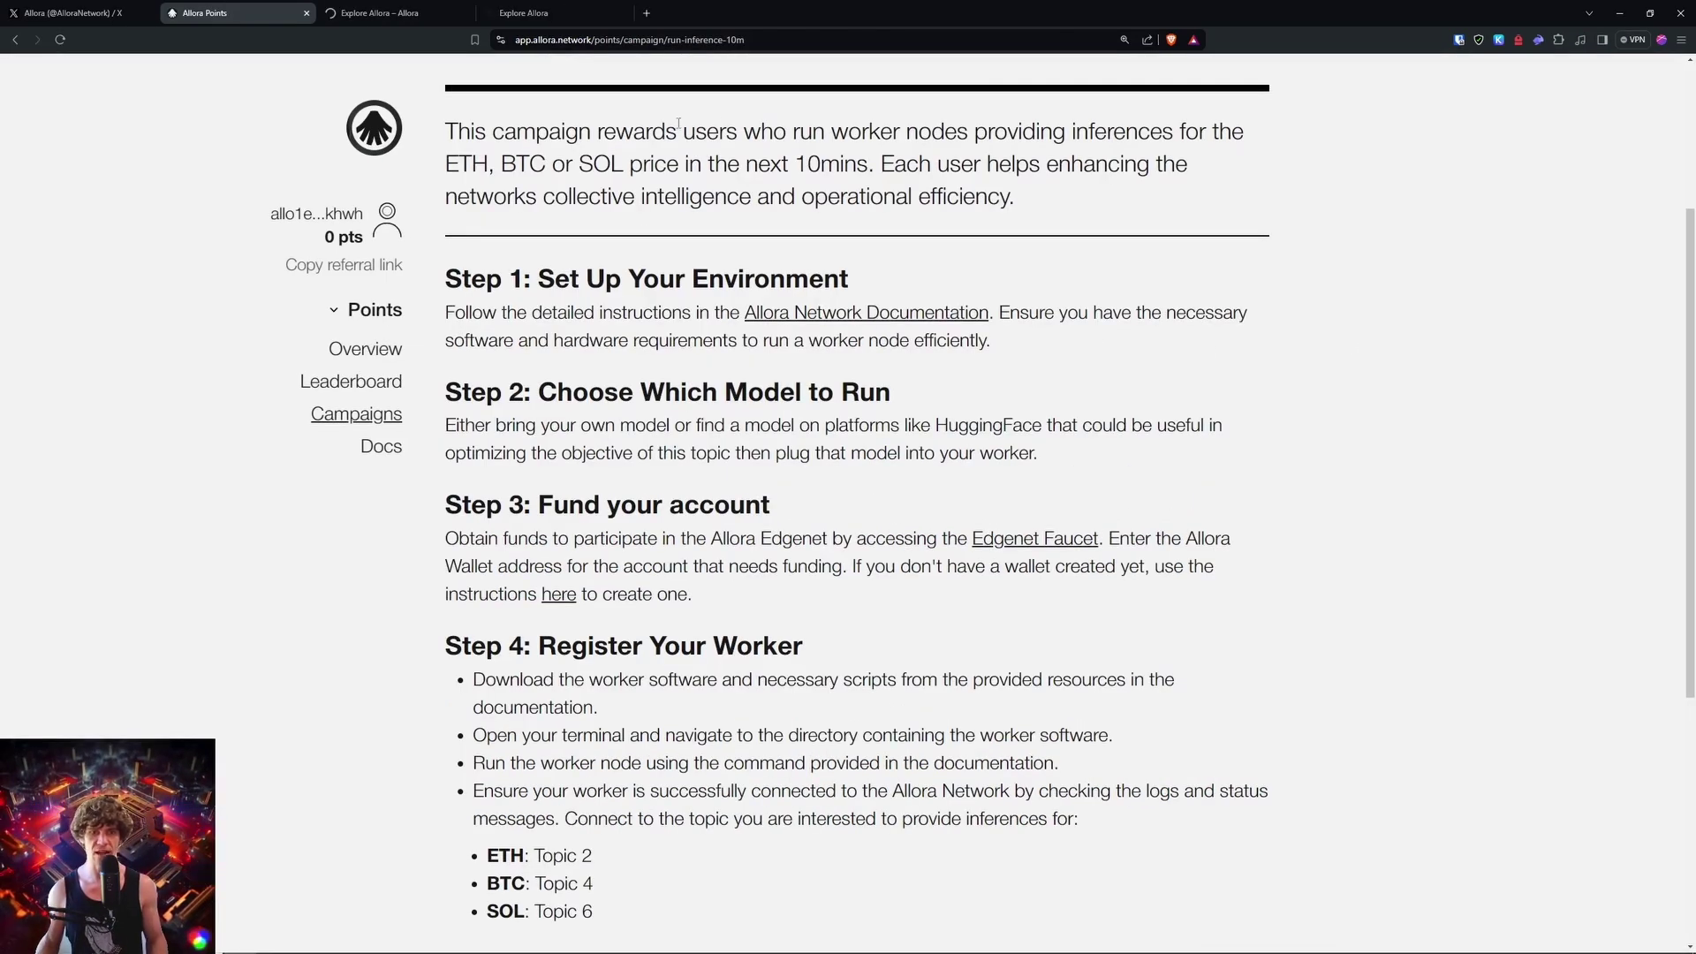
{"action": "scroll", "coordinate": [1378, 221], "scroll_direction": "up", "scroll_amount": 3}
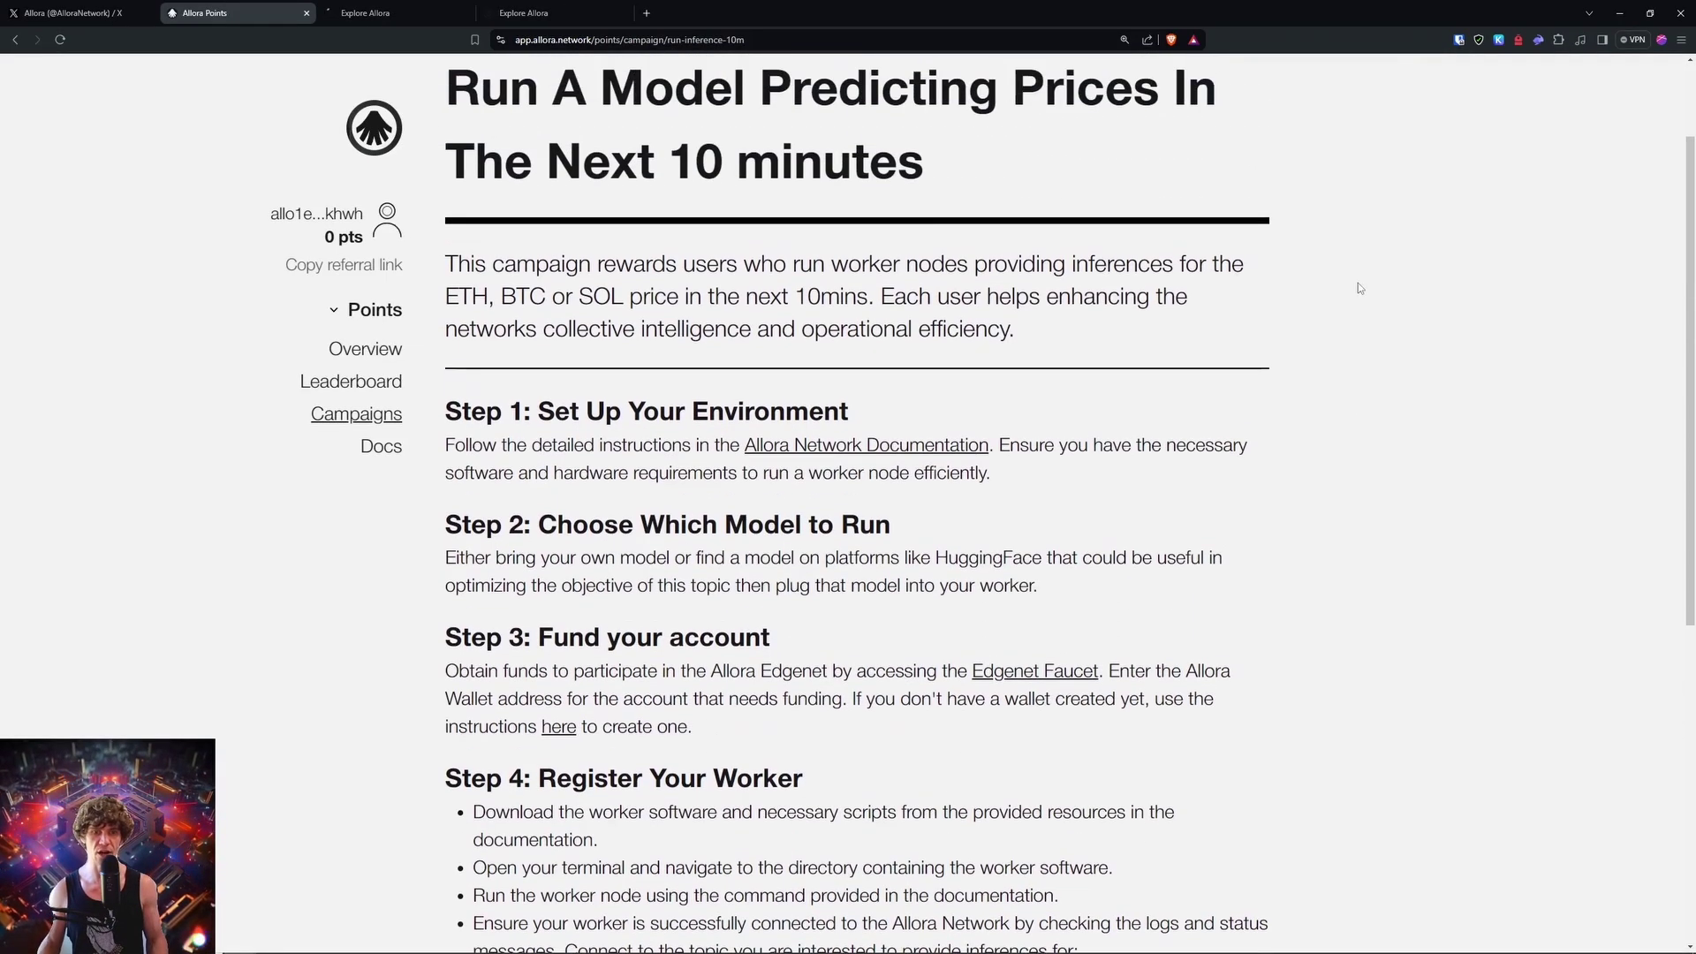
{"action": "scroll", "coordinate": [1334, 274], "scroll_direction": "down", "scroll_amount": 5}
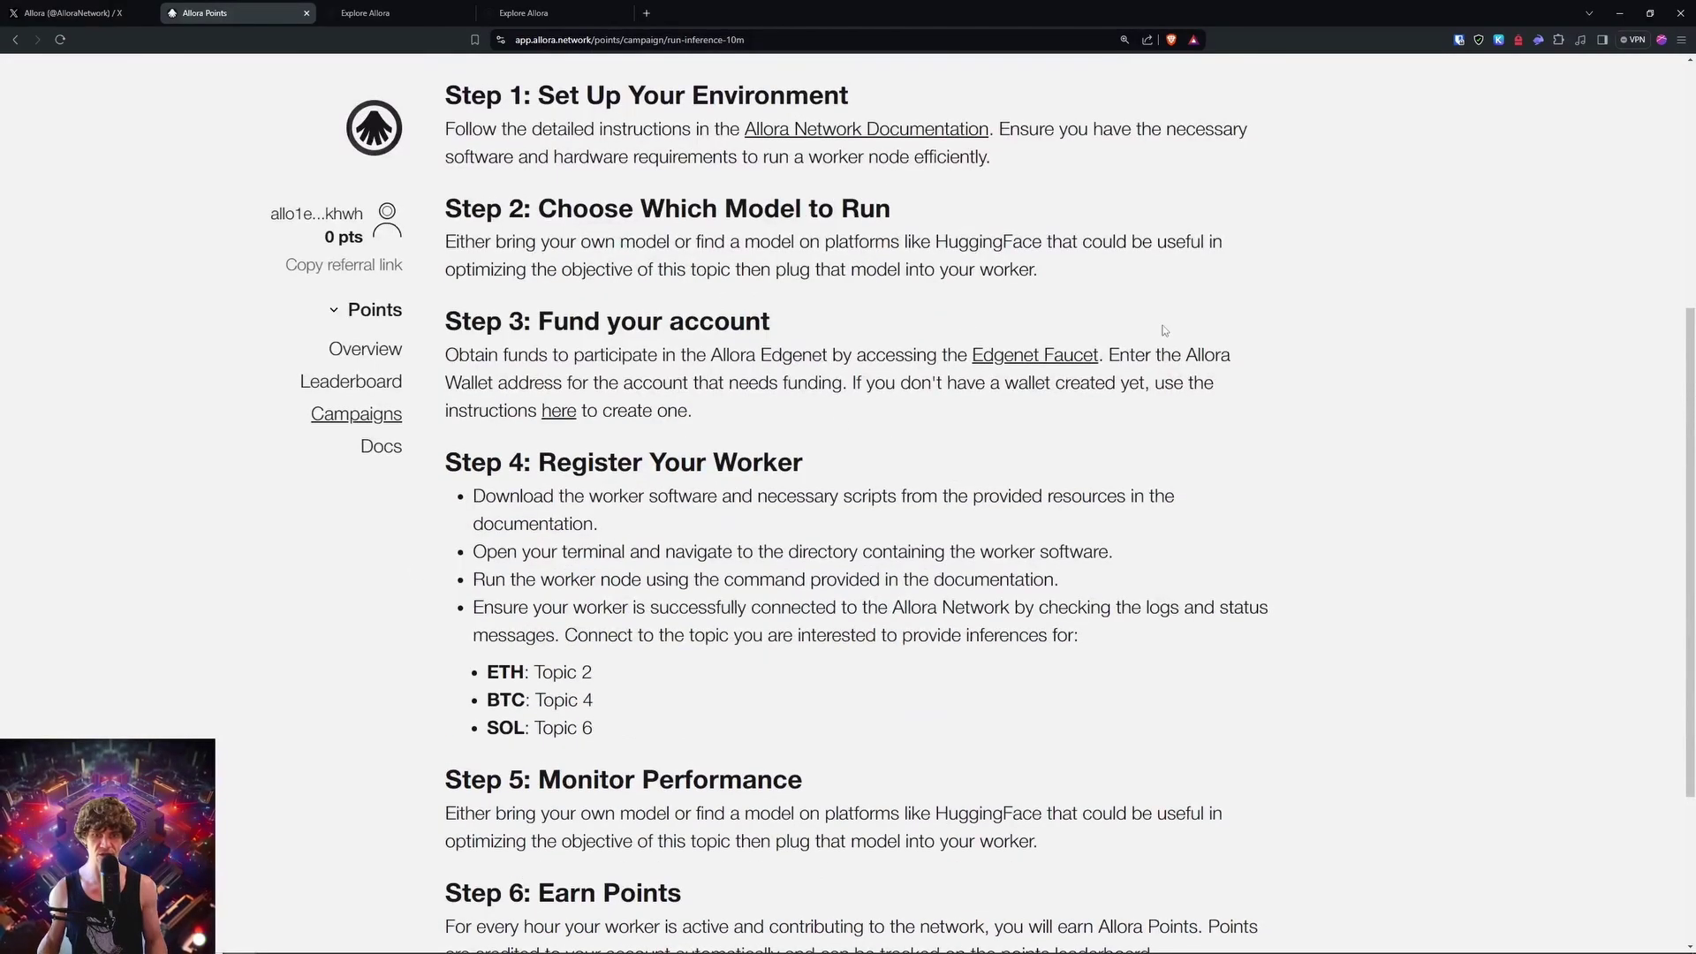
{"action": "key", "text": "ctrl+Tab"}
{"action": "key", "text": "ctrl+w"}
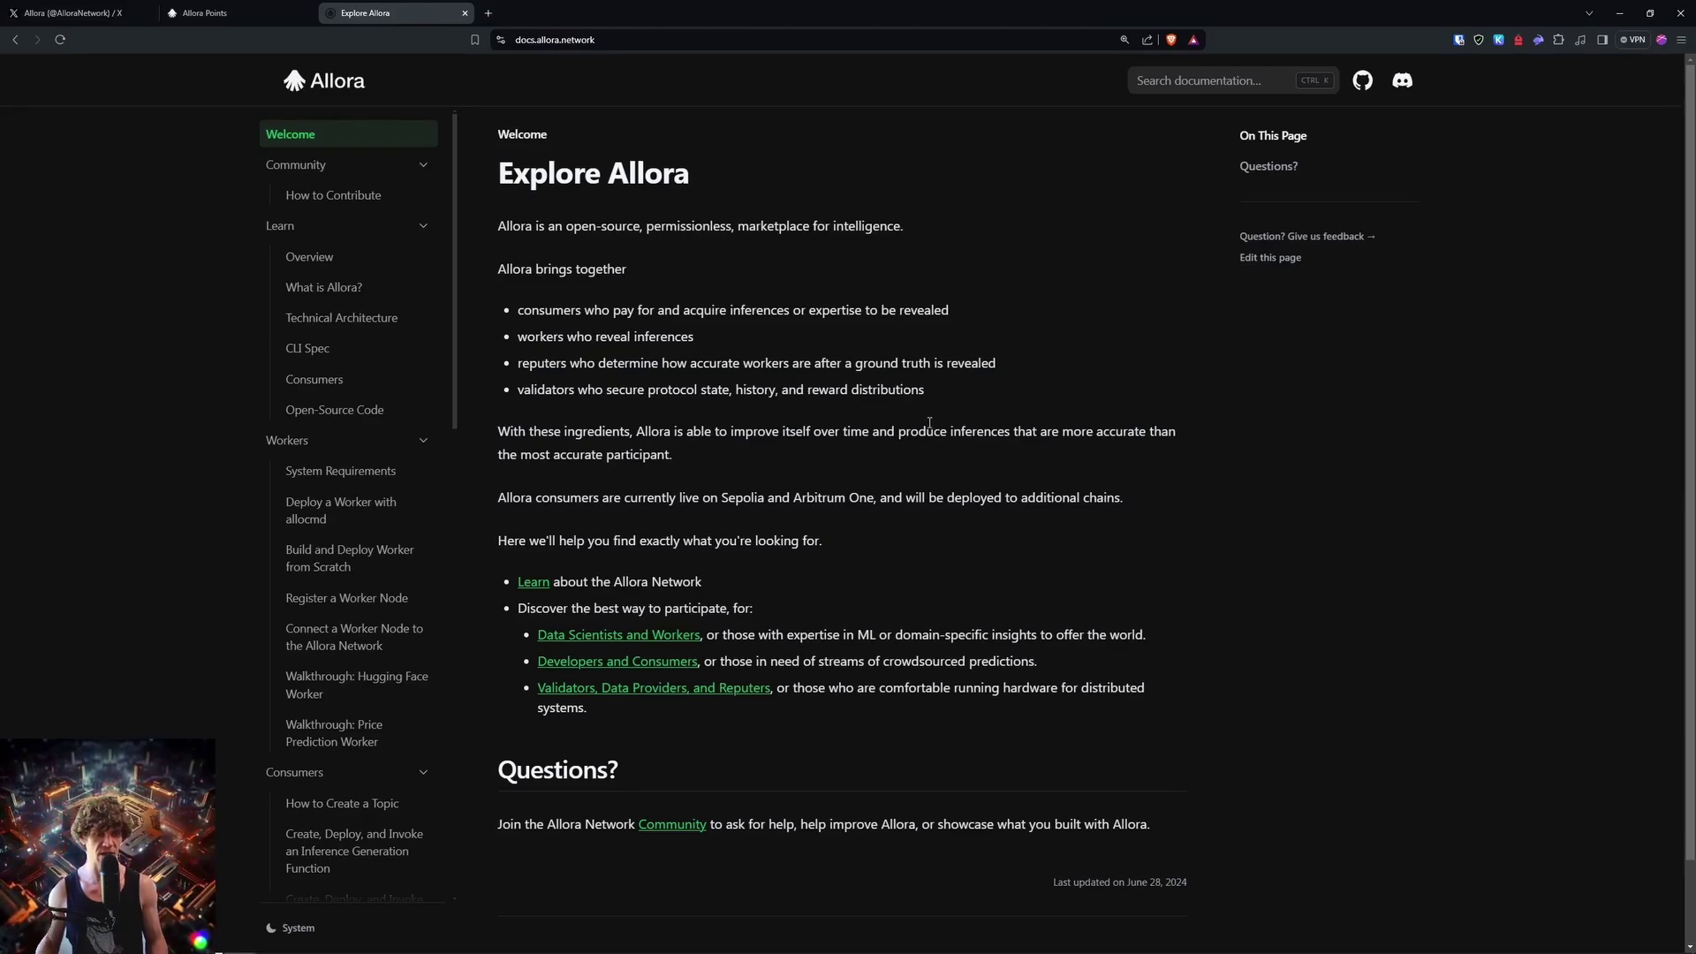
Step: Browse the allocmd and Build and Deploy Worker from Scratch guides, opening the Allora Inference Base repository
{"action": "left_click", "coordinate": [333, 516]}
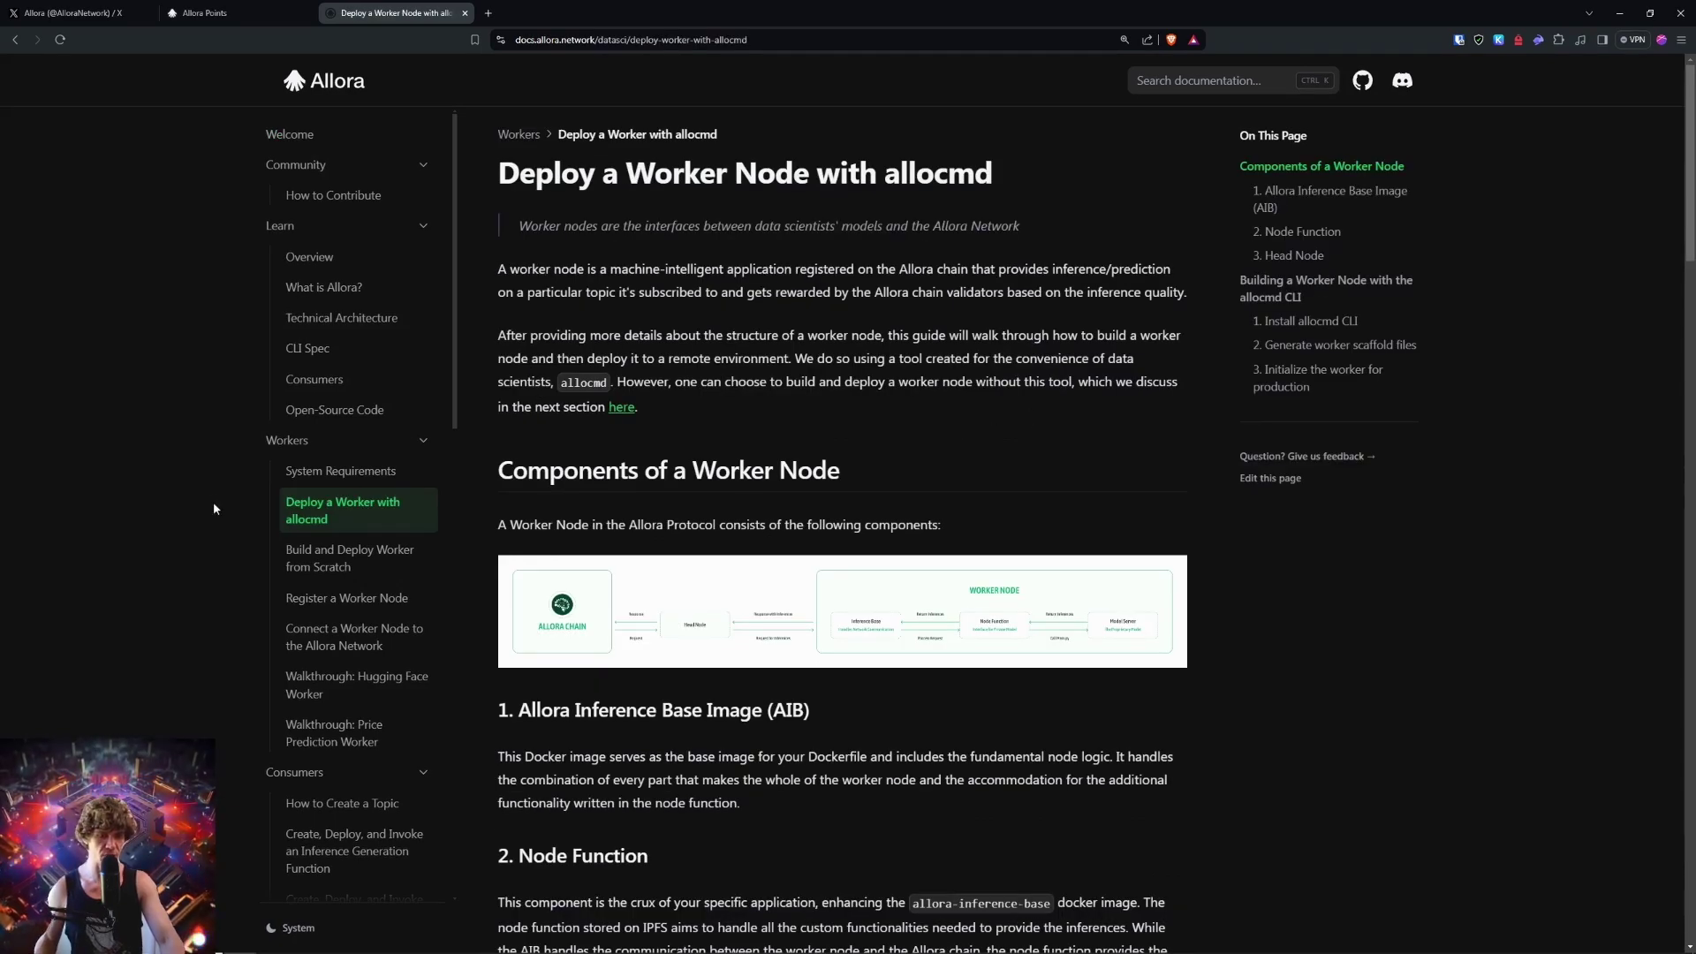
{"action": "left_click", "coordinate": [349, 557]}
{"action": "scroll", "coordinate": [1075, 506], "scroll_direction": "down", "scroll_amount": 20}
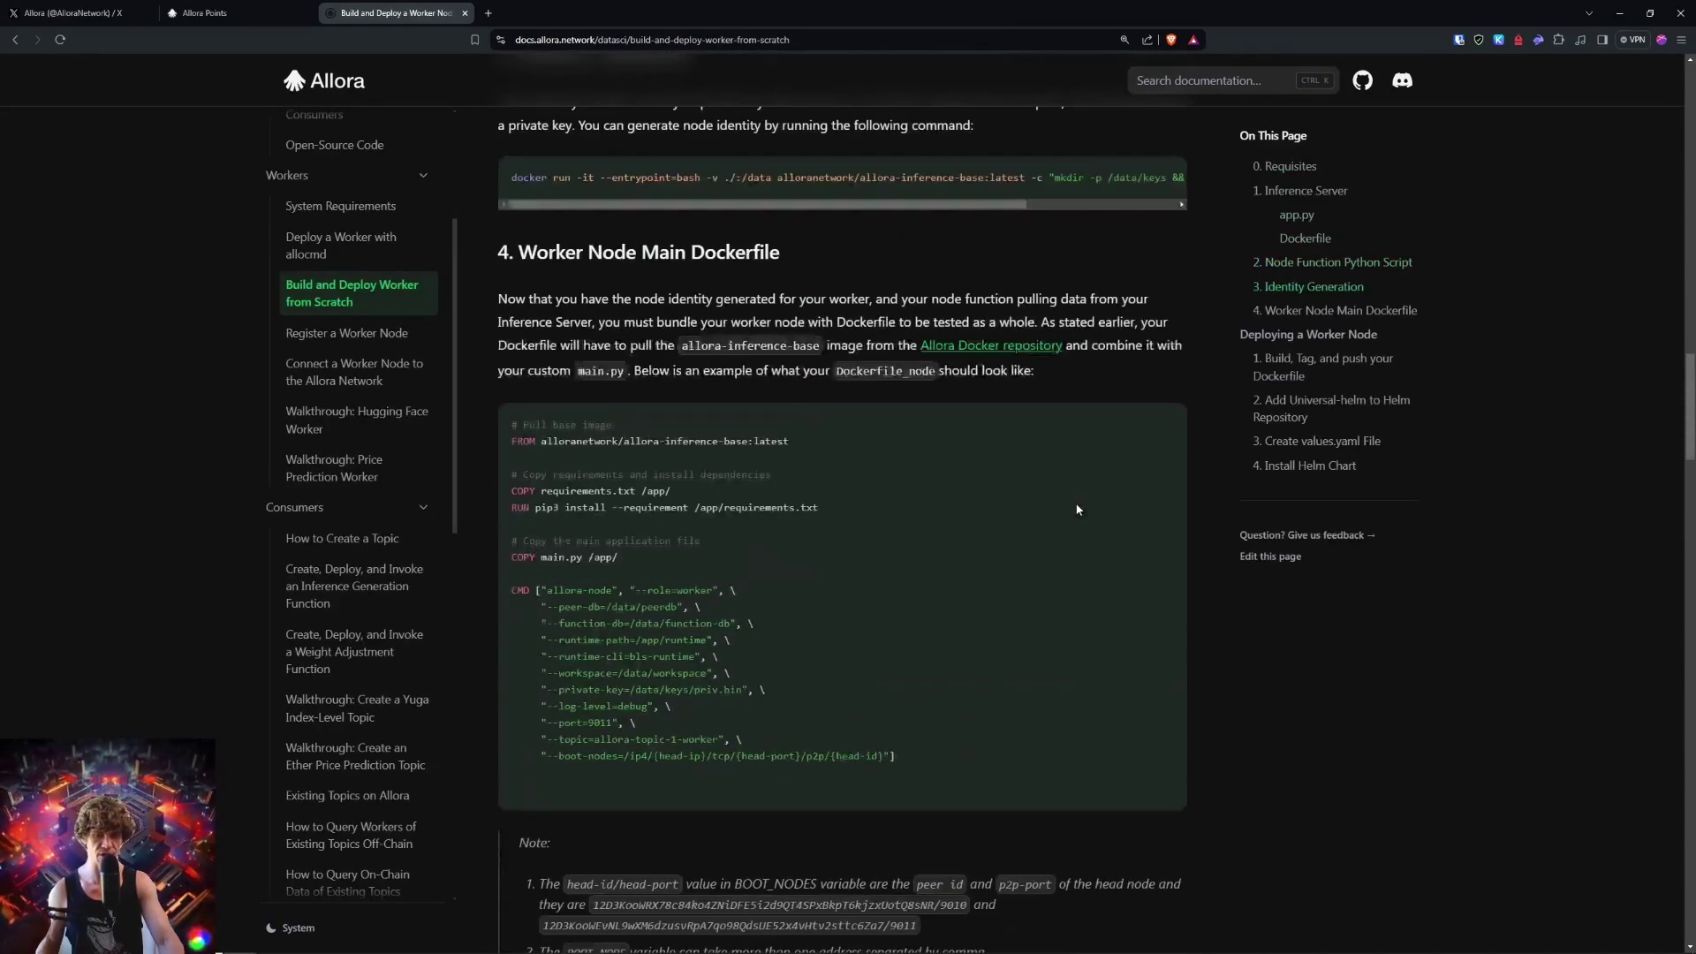
{"action": "scroll", "coordinate": [1034, 517], "scroll_direction": "down", "scroll_amount": 20}
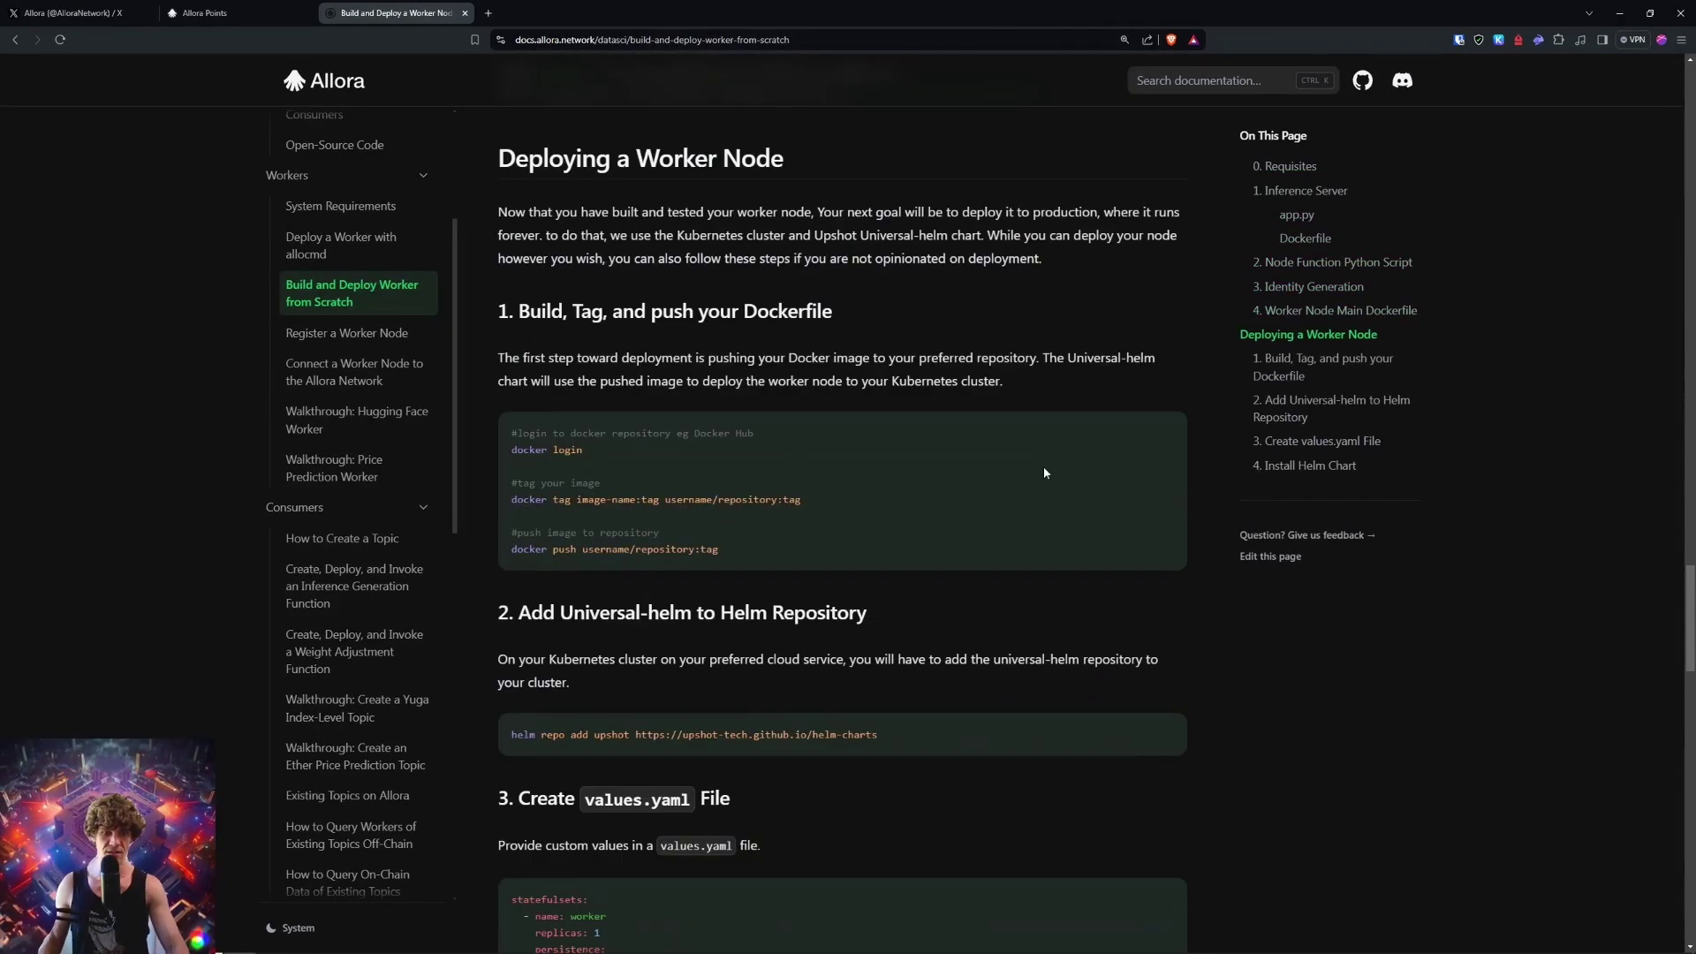
{"action": "scroll", "coordinate": [1228, 603], "scroll_direction": "up", "scroll_amount": 20}
{"action": "left_click", "coordinate": [690, 762]}
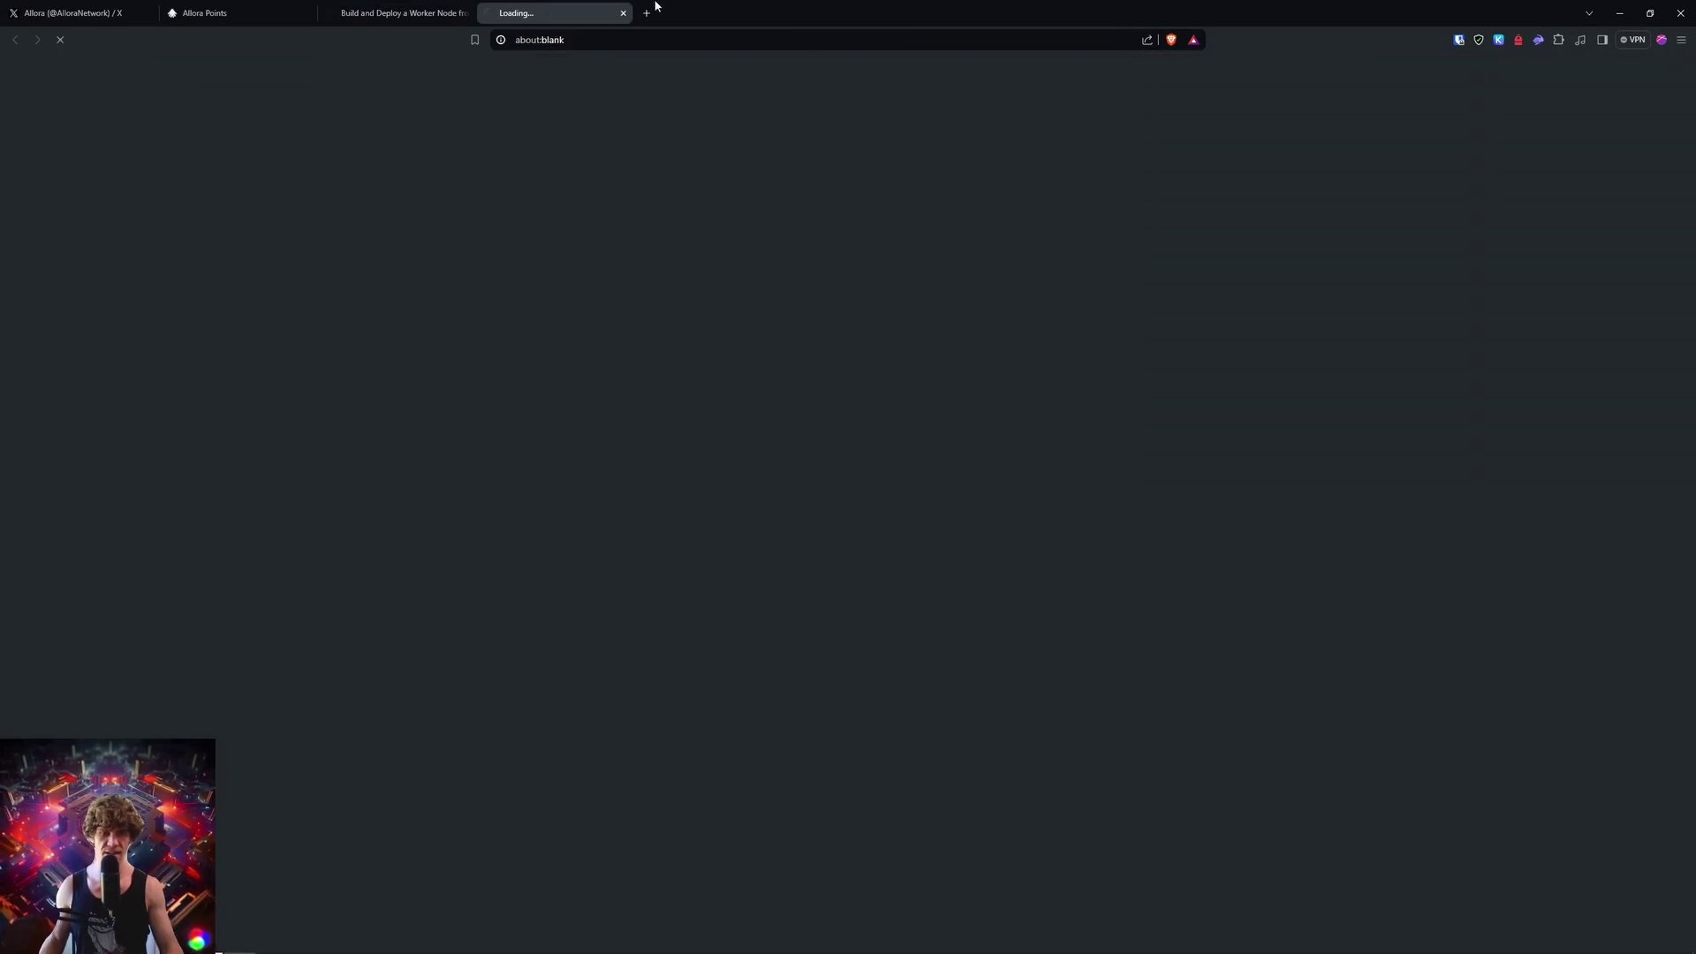
Step: Return to the worker guide and open the validator System Requirements and Set and Adjust Stake pages
{"action": "left_click", "coordinate": [402, 10]}
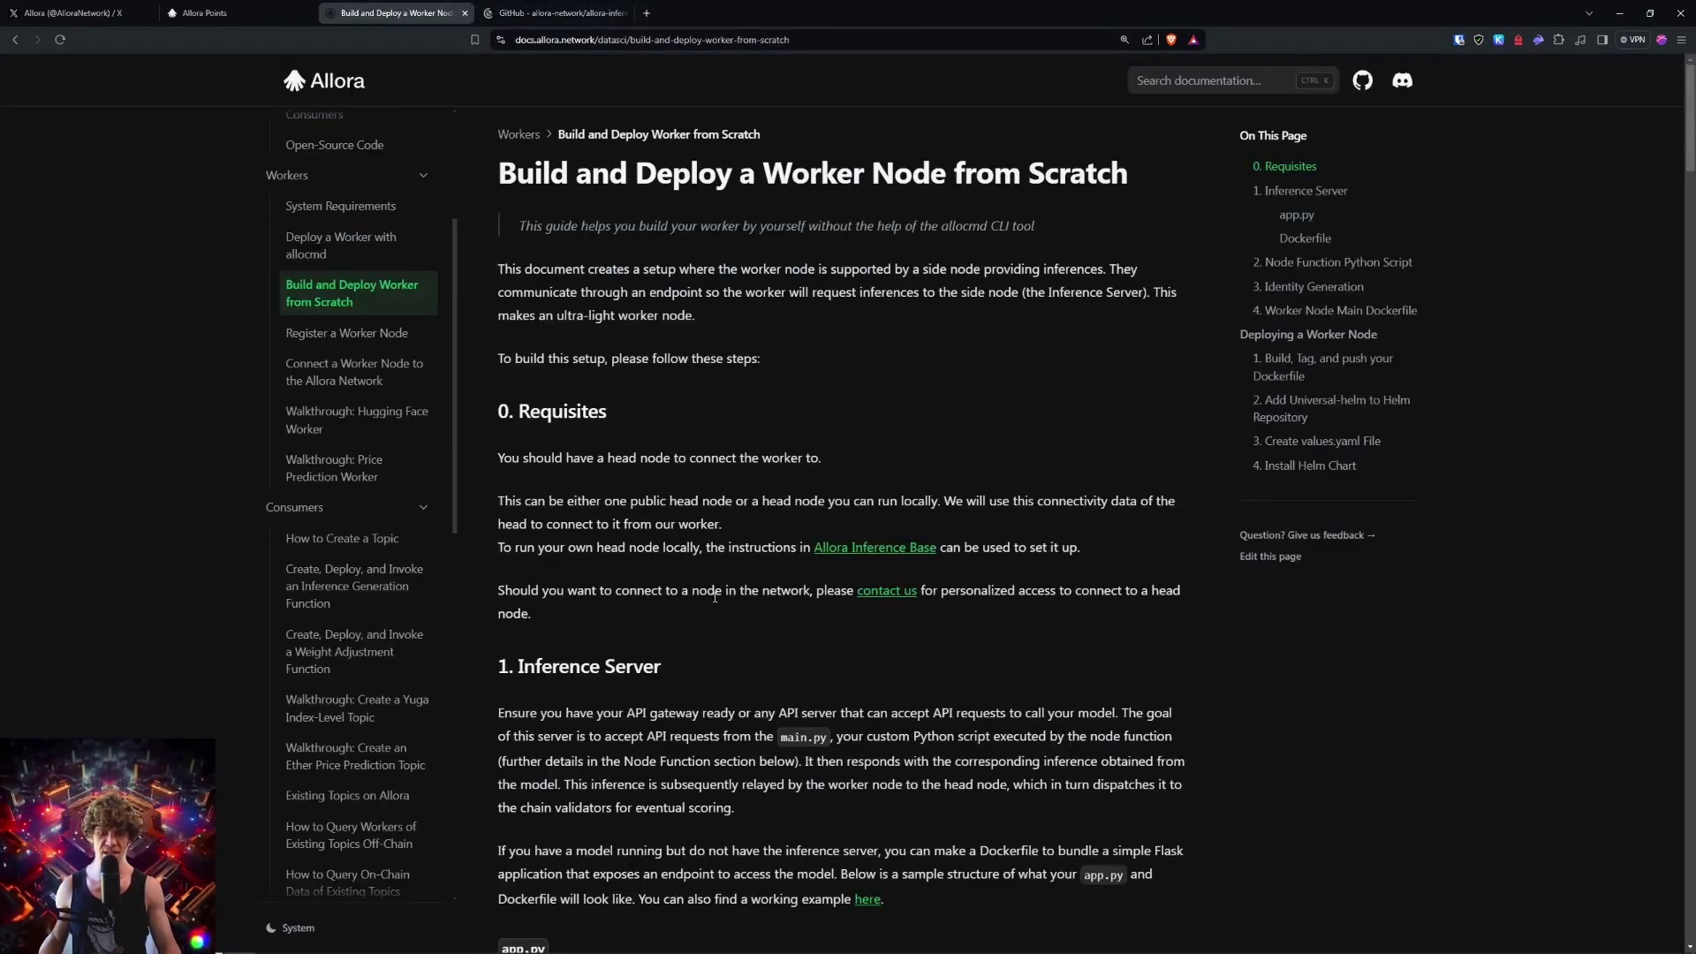
{"action": "scroll", "coordinate": [338, 495], "scroll_direction": "down", "scroll_amount": 8}
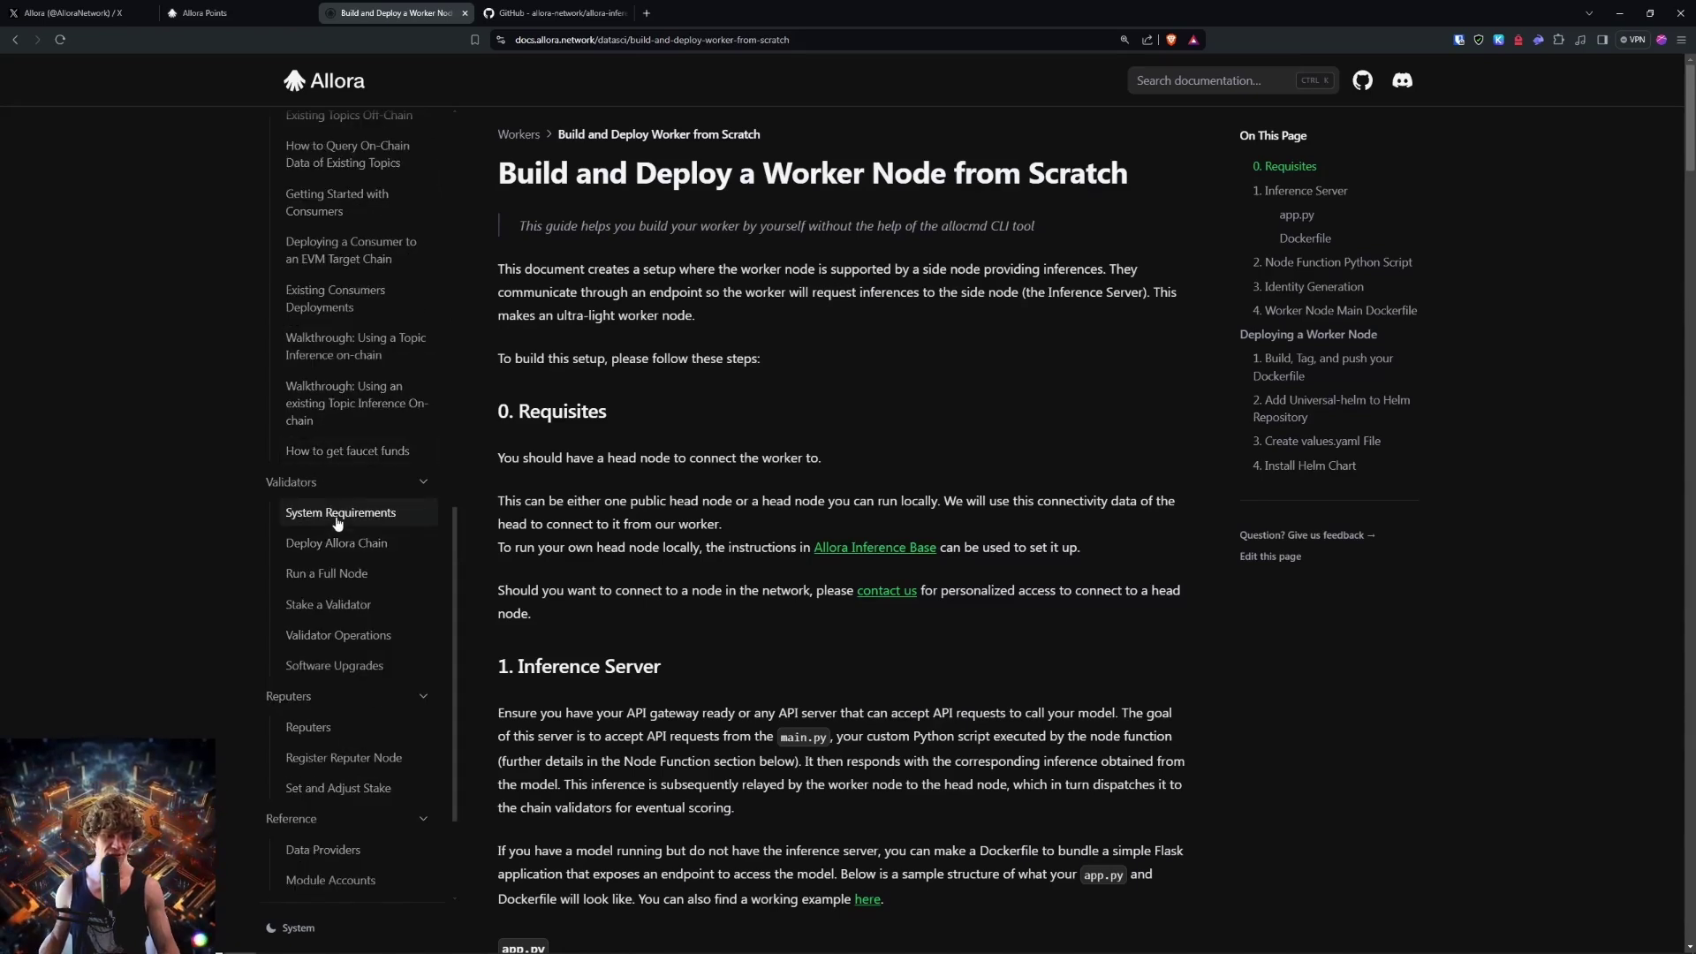
{"action": "left_click", "coordinate": [337, 519]}
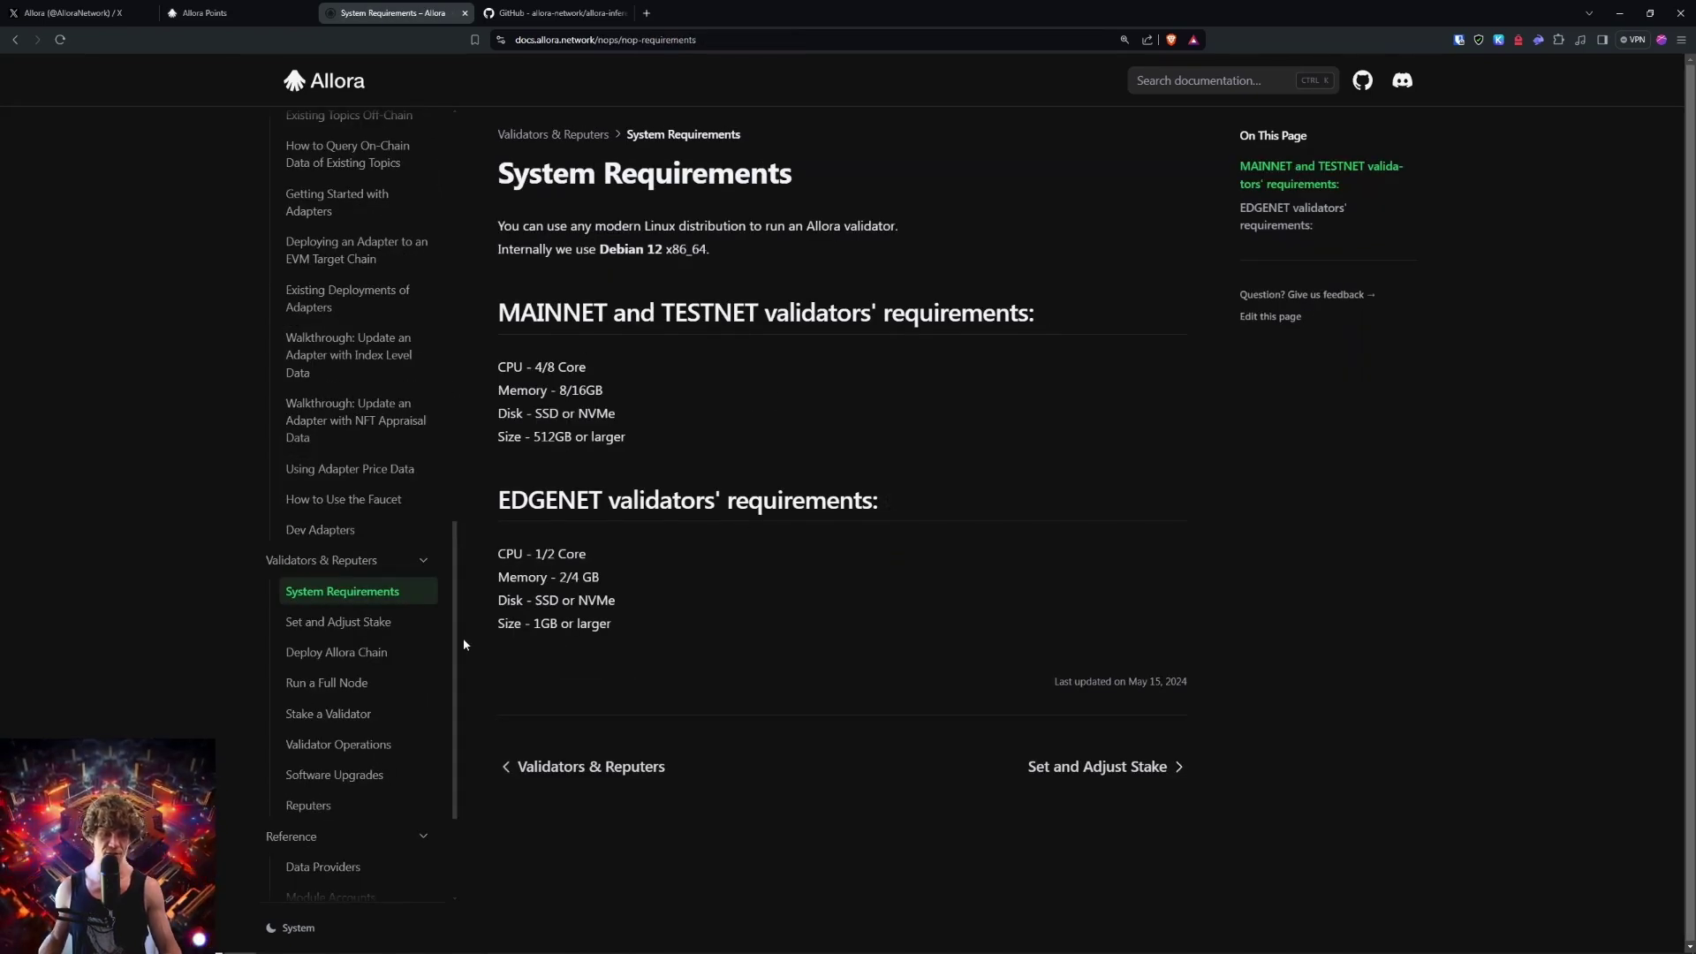
{"action": "left_click", "coordinate": [349, 636]}
Step: Close the GitHub repository tab and go back from the missing page to System Requirements
{"action": "left_click", "coordinate": [618, 14]}
{"action": "left_click", "coordinate": [629, 12]}
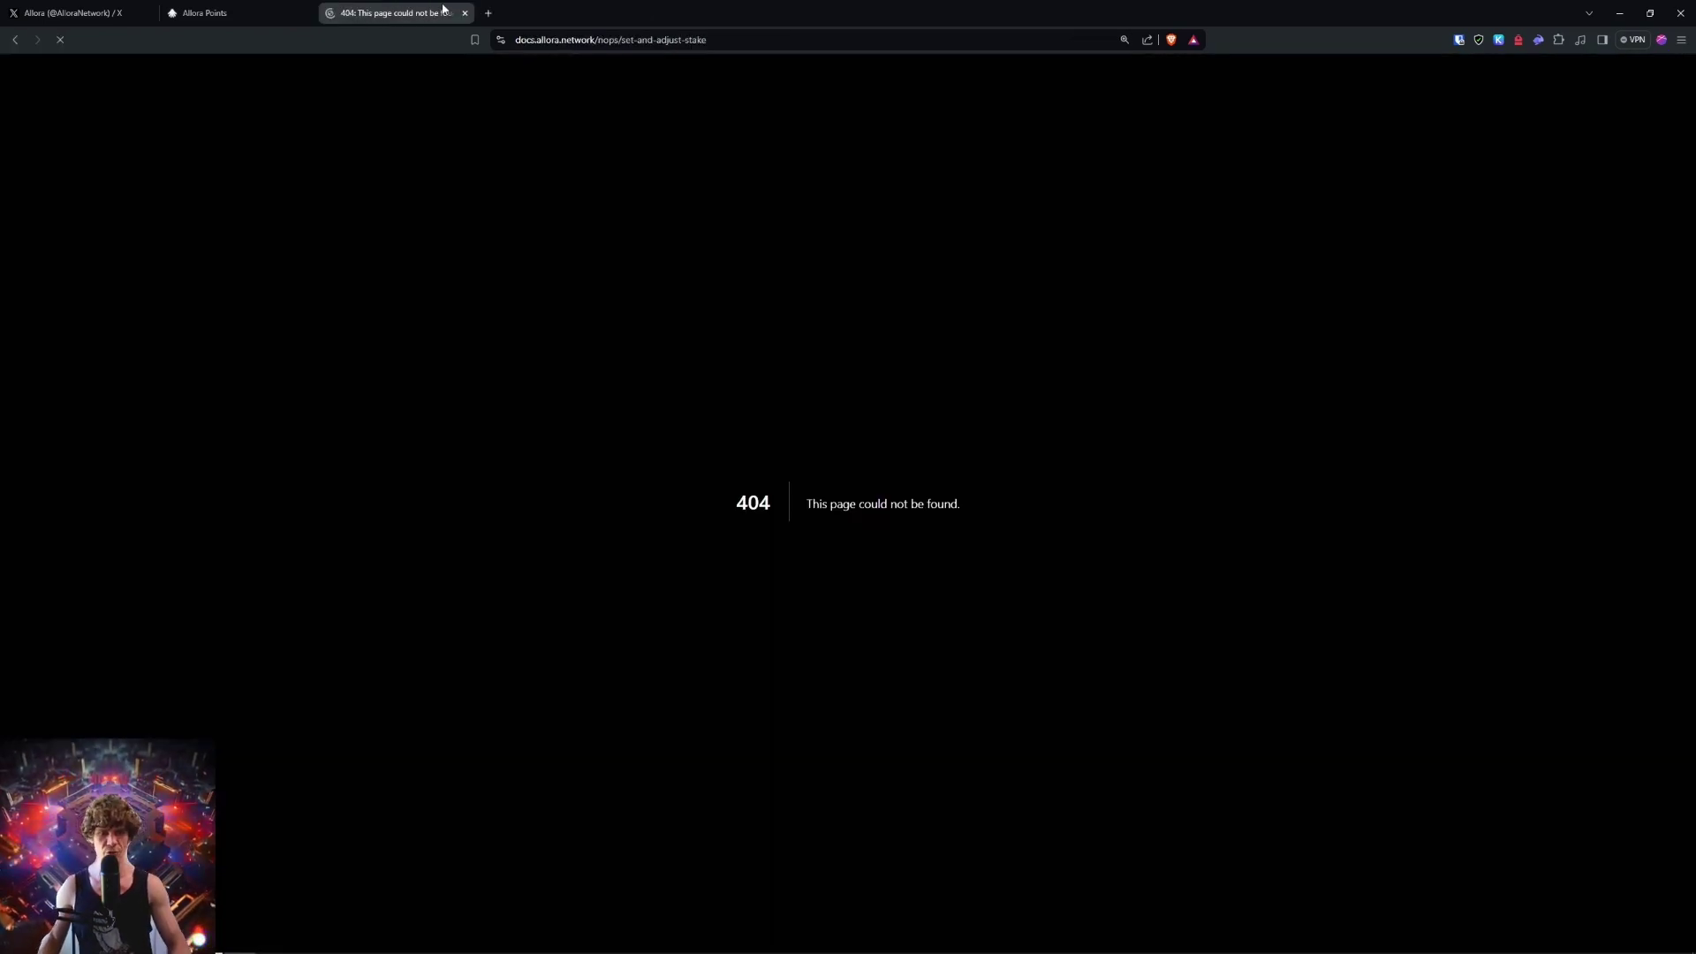
{"action": "left_click", "coordinate": [270, 13]}
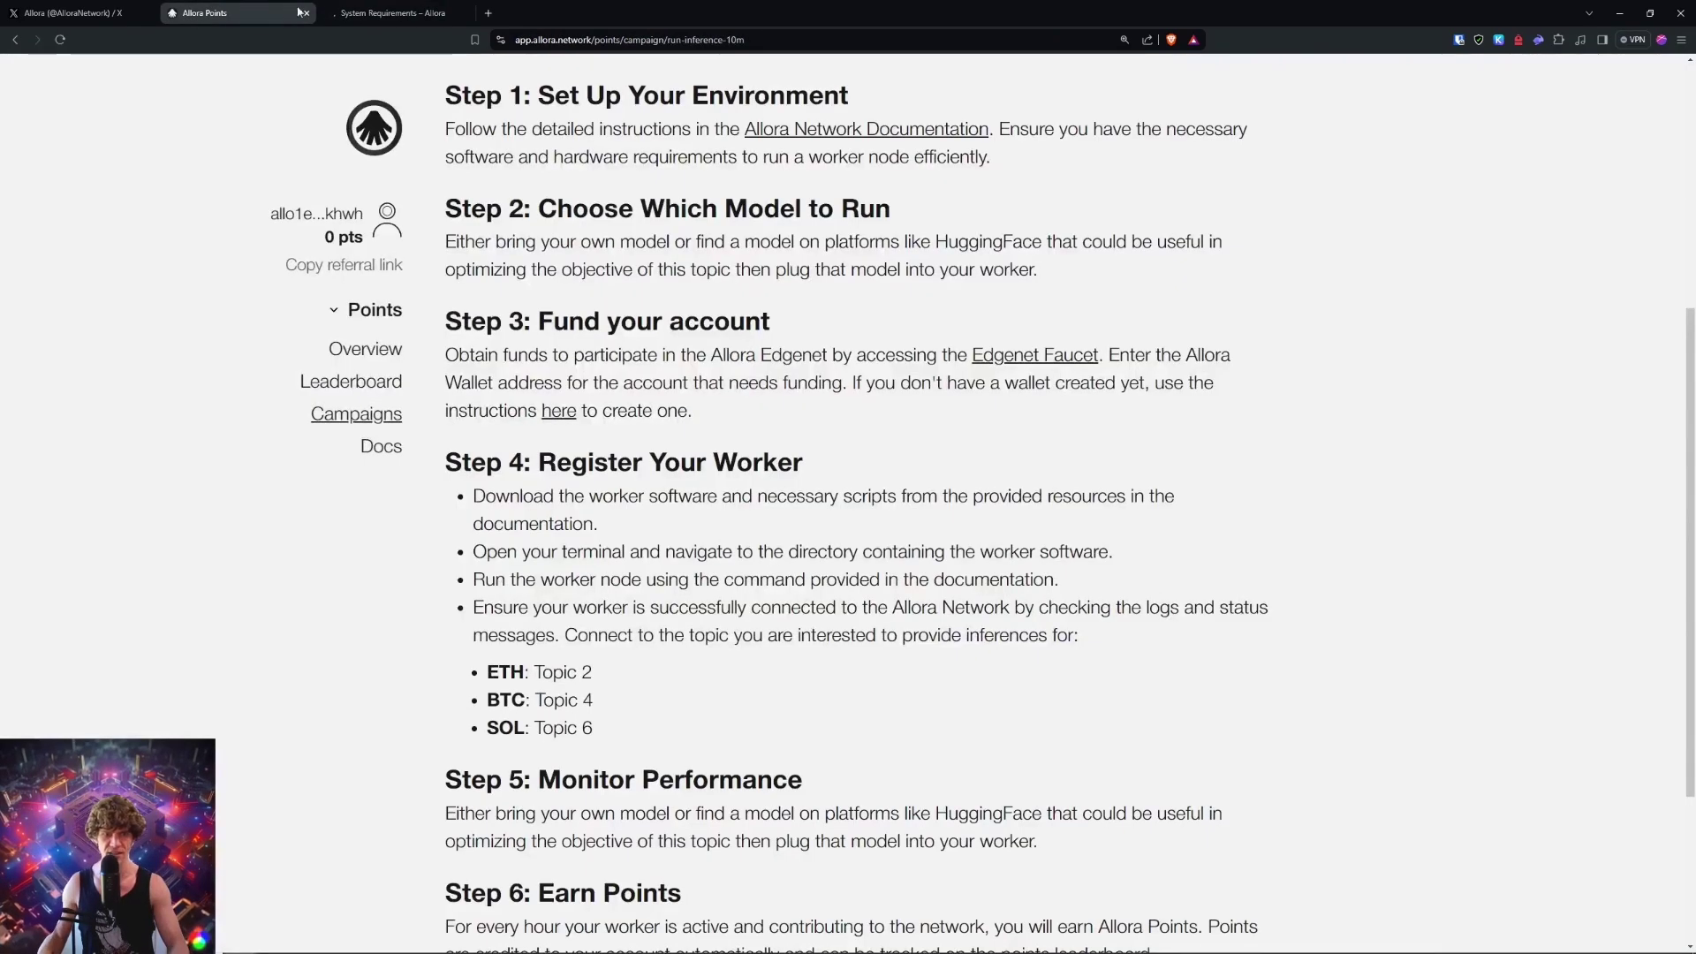
{"action": "left_click", "coordinate": [374, 13]}
{"action": "key", "text": "alt+Left"}
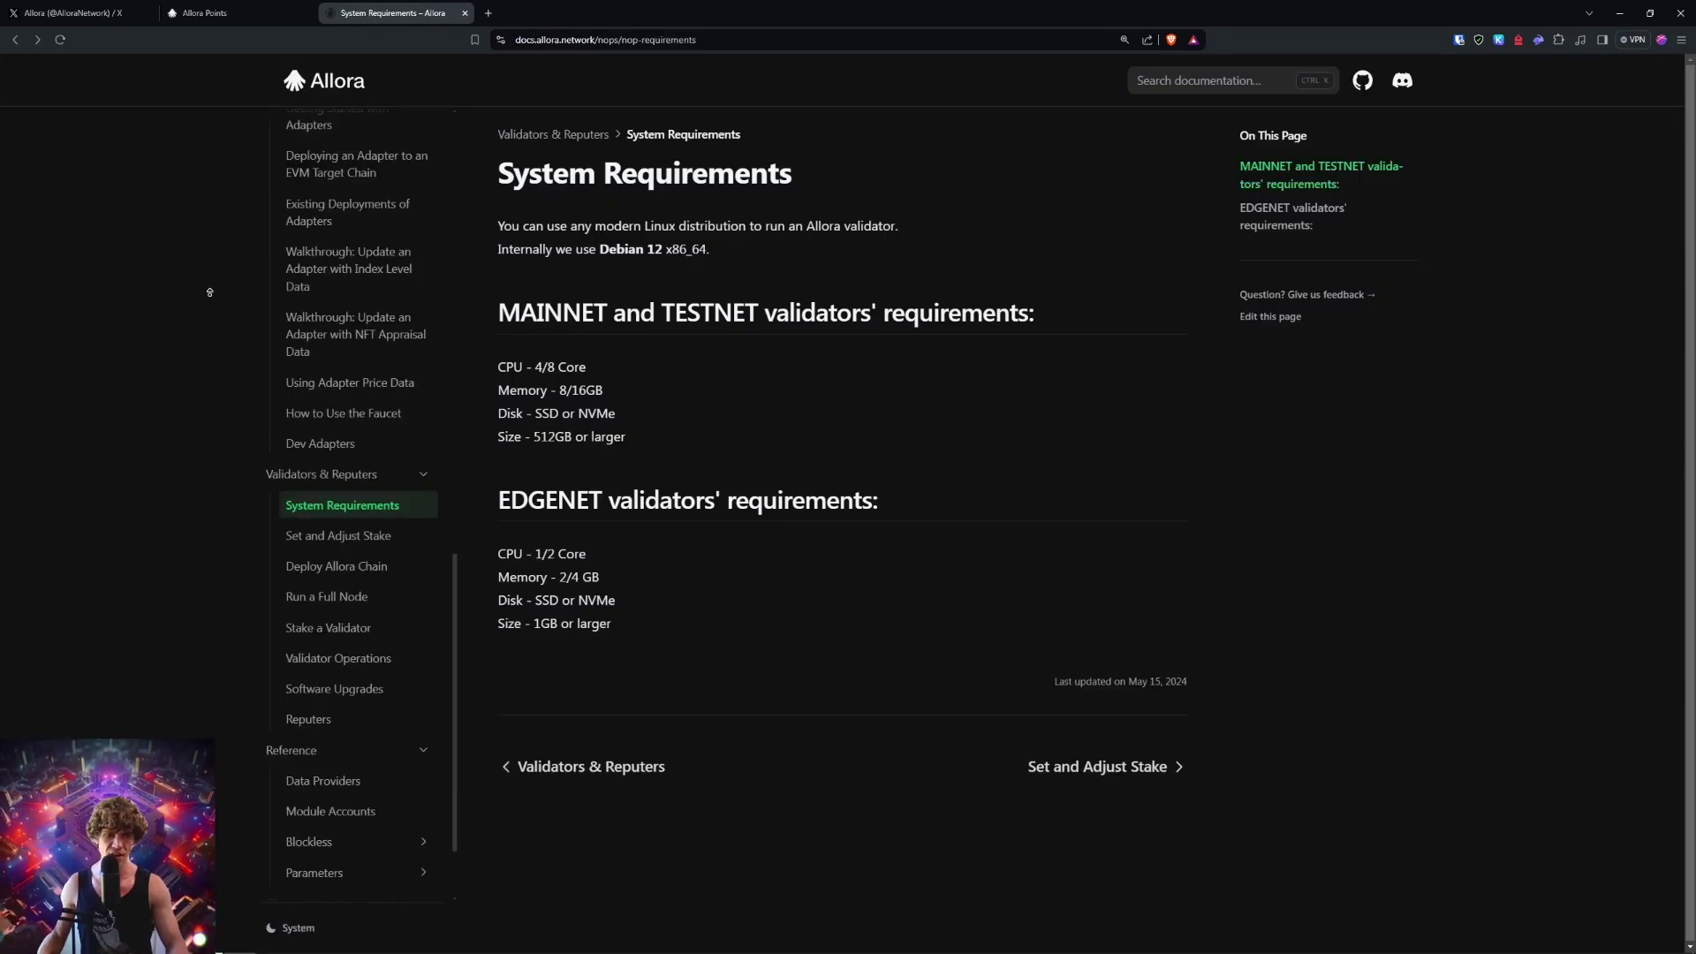
{"action": "scroll", "coordinate": [280, 293], "scroll_direction": "up", "scroll_amount": 15}
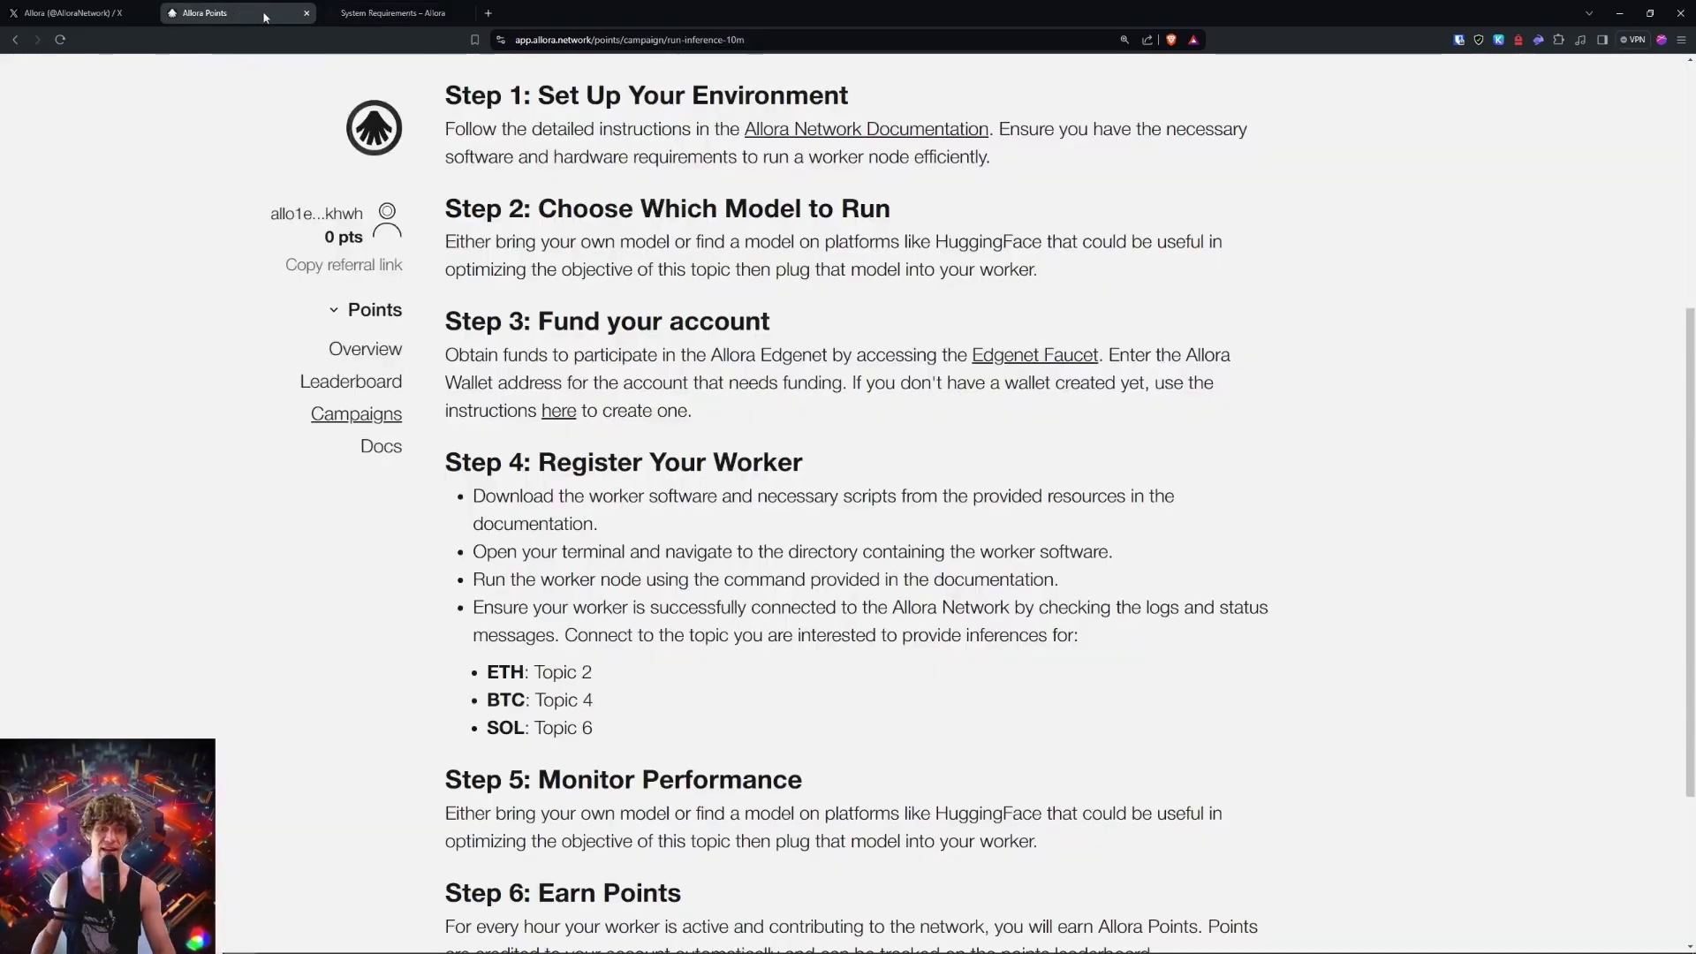
Step: Go back to the Campaigns list and open the 'Next 24 Hours' price prediction campaign
{"action": "scroll", "coordinate": [265, 417], "scroll_direction": "up", "scroll_amount": 5}
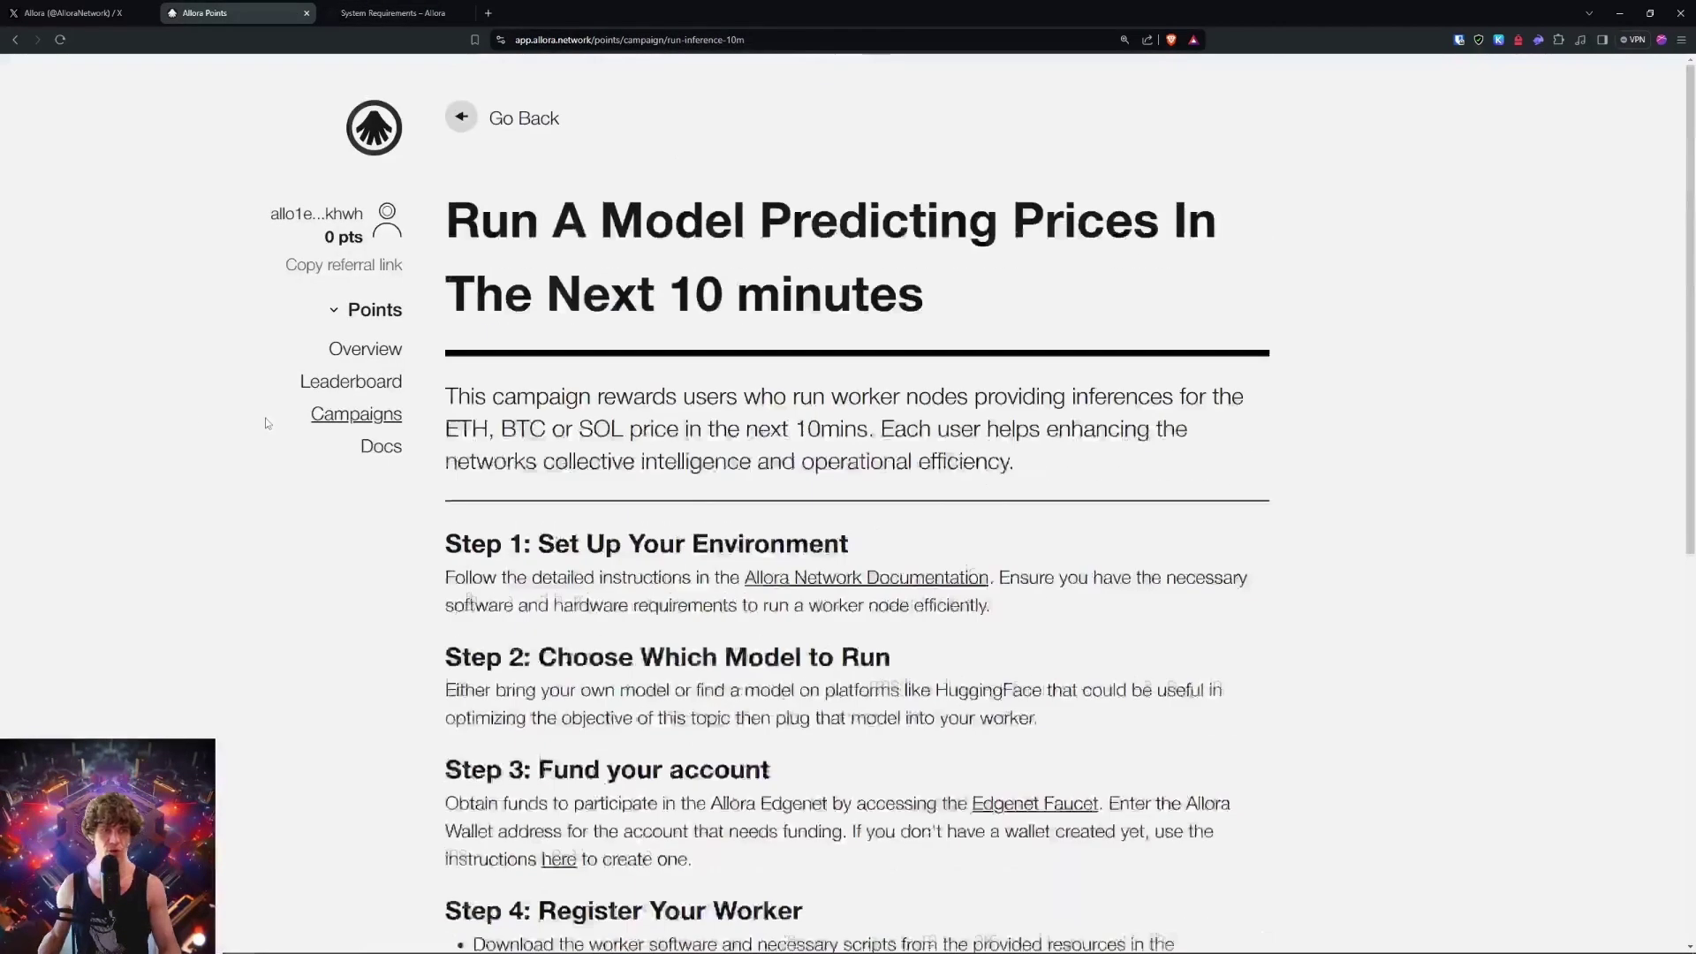
{"action": "left_click", "coordinate": [461, 118]}
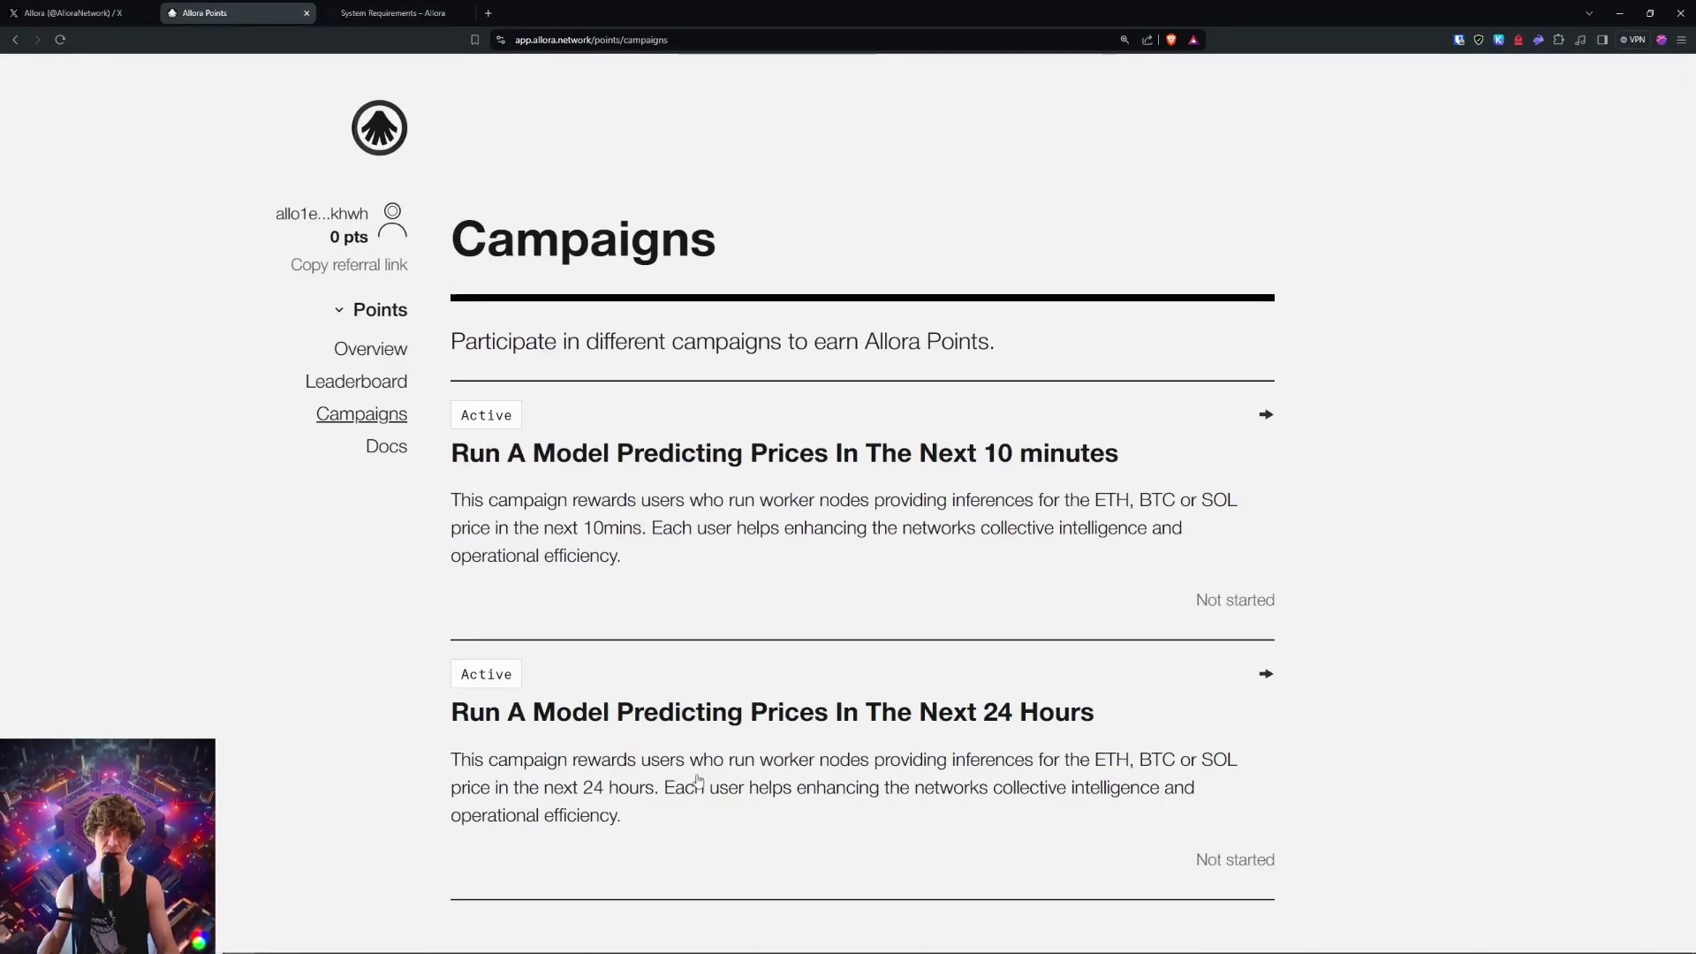
{"action": "left_click", "coordinate": [888, 771]}
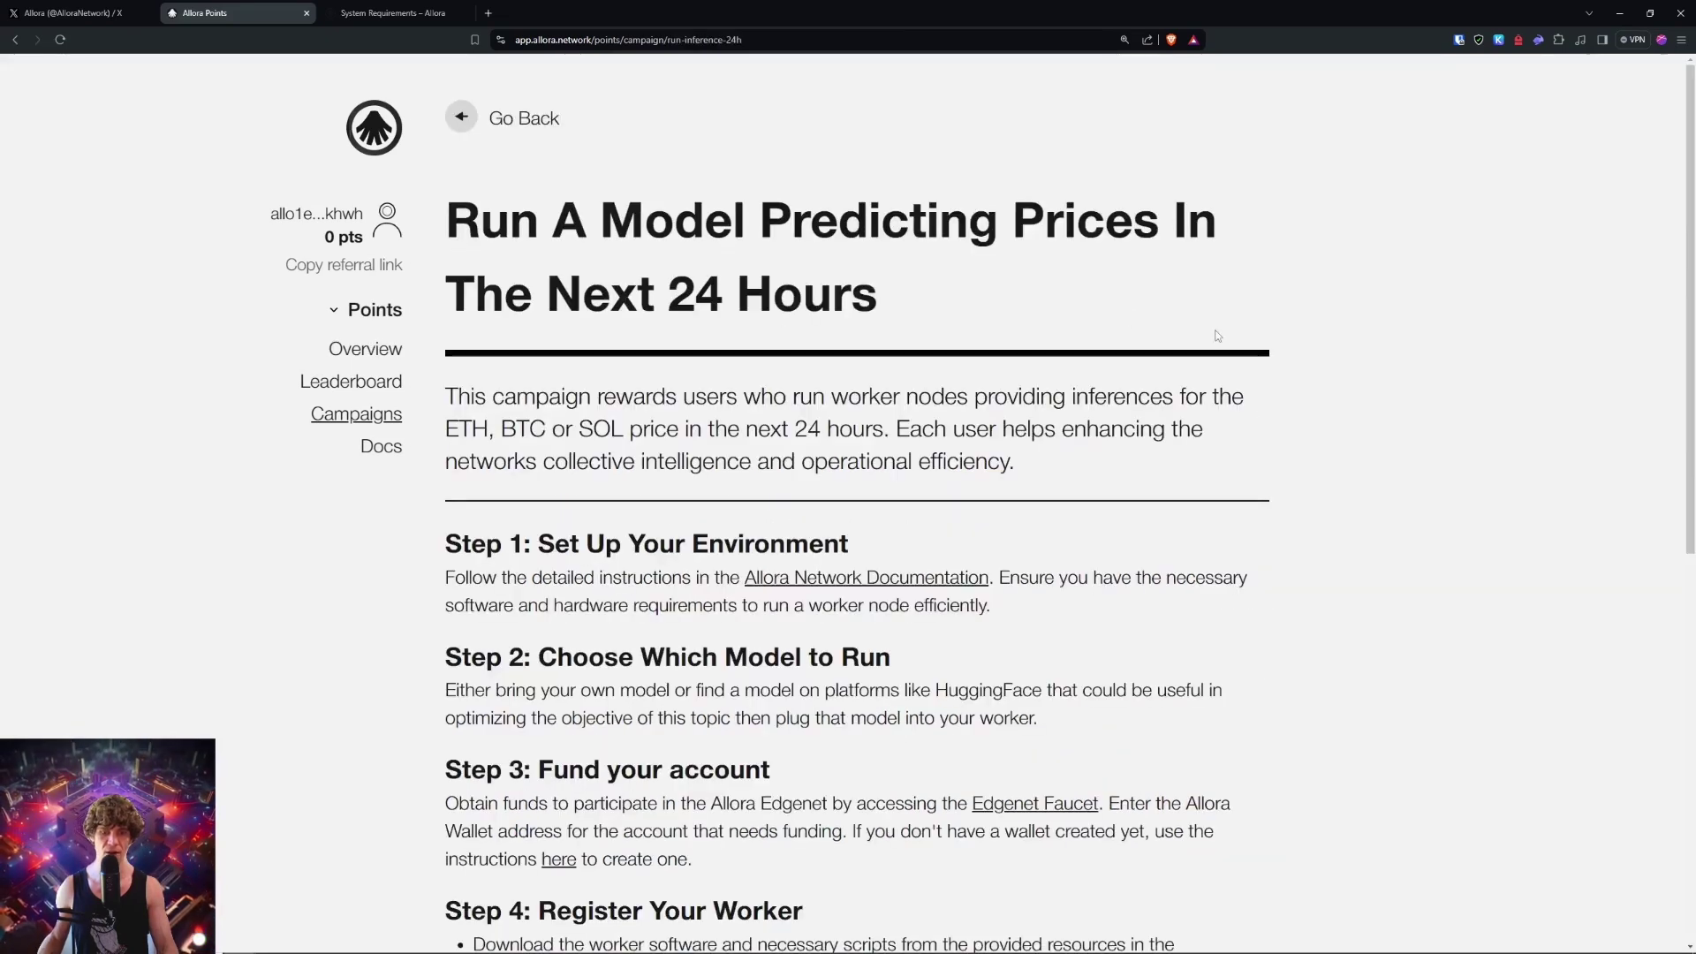
Step: Read through the 24-hour campaign's steps and return to the Campaigns list
{"action": "scroll", "coordinate": [1016, 471], "scroll_direction": "down", "scroll_amount": 4}
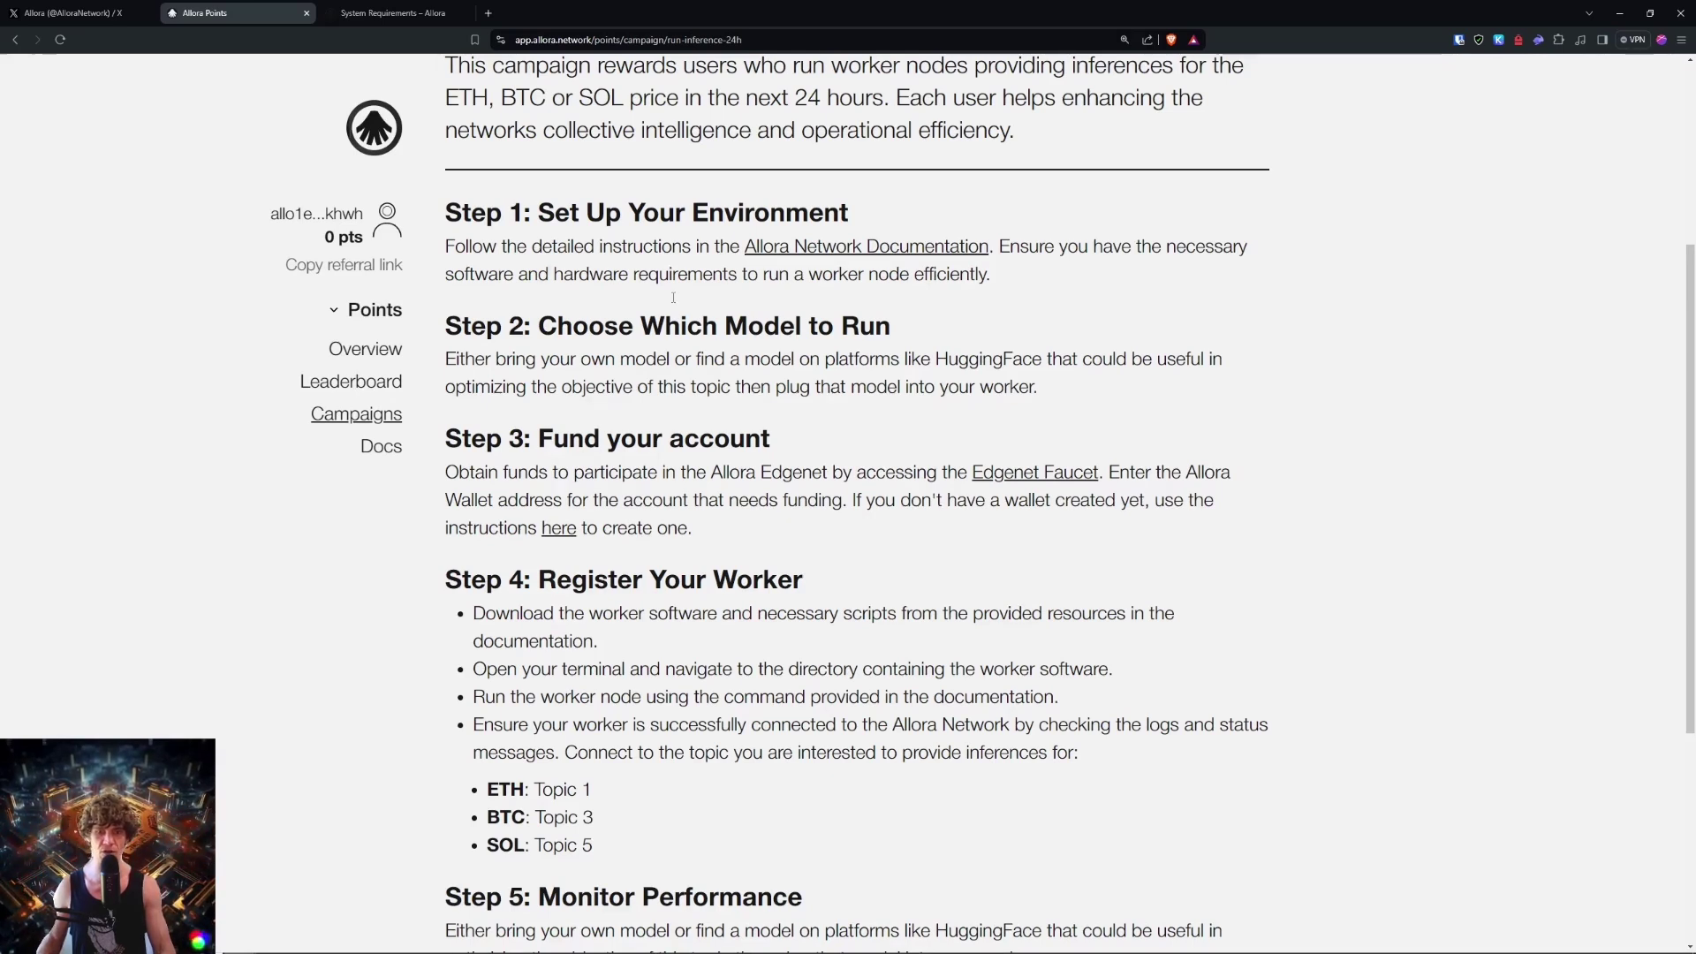
{"action": "scroll", "coordinate": [1093, 551], "scroll_direction": "down", "scroll_amount": 1}
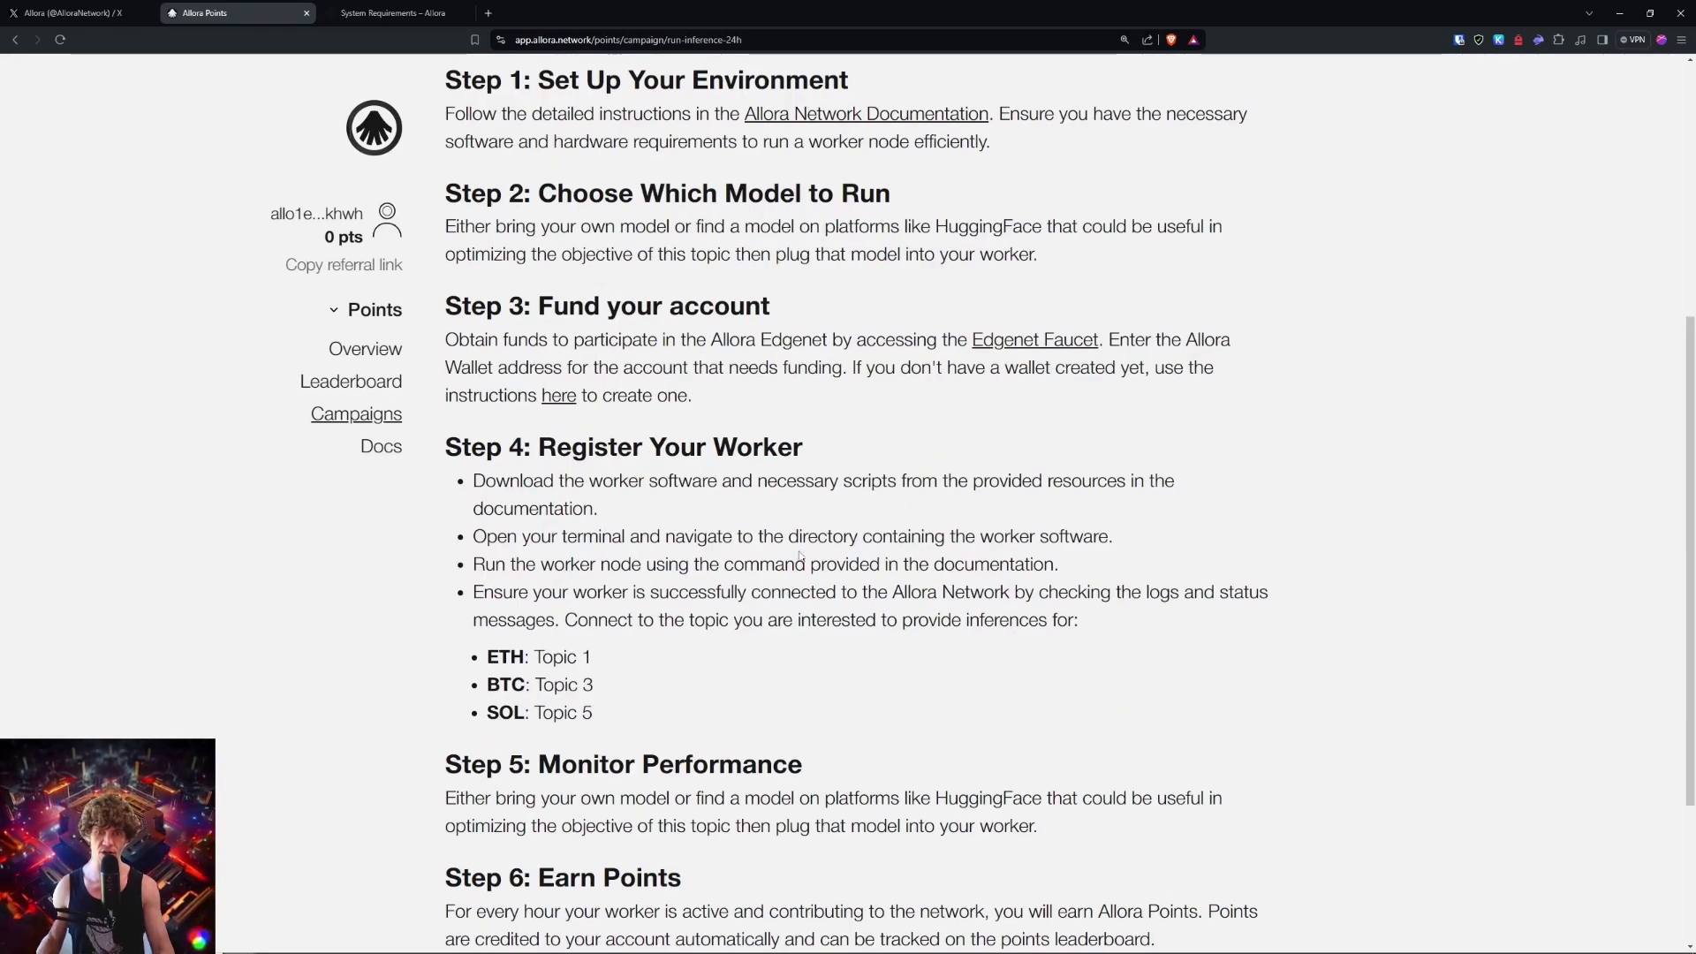
{"action": "scroll", "coordinate": [1151, 480], "scroll_direction": "up", "scroll_amount": 1}
{"action": "scroll", "coordinate": [1157, 472], "scroll_direction": "up", "scroll_amount": 1}
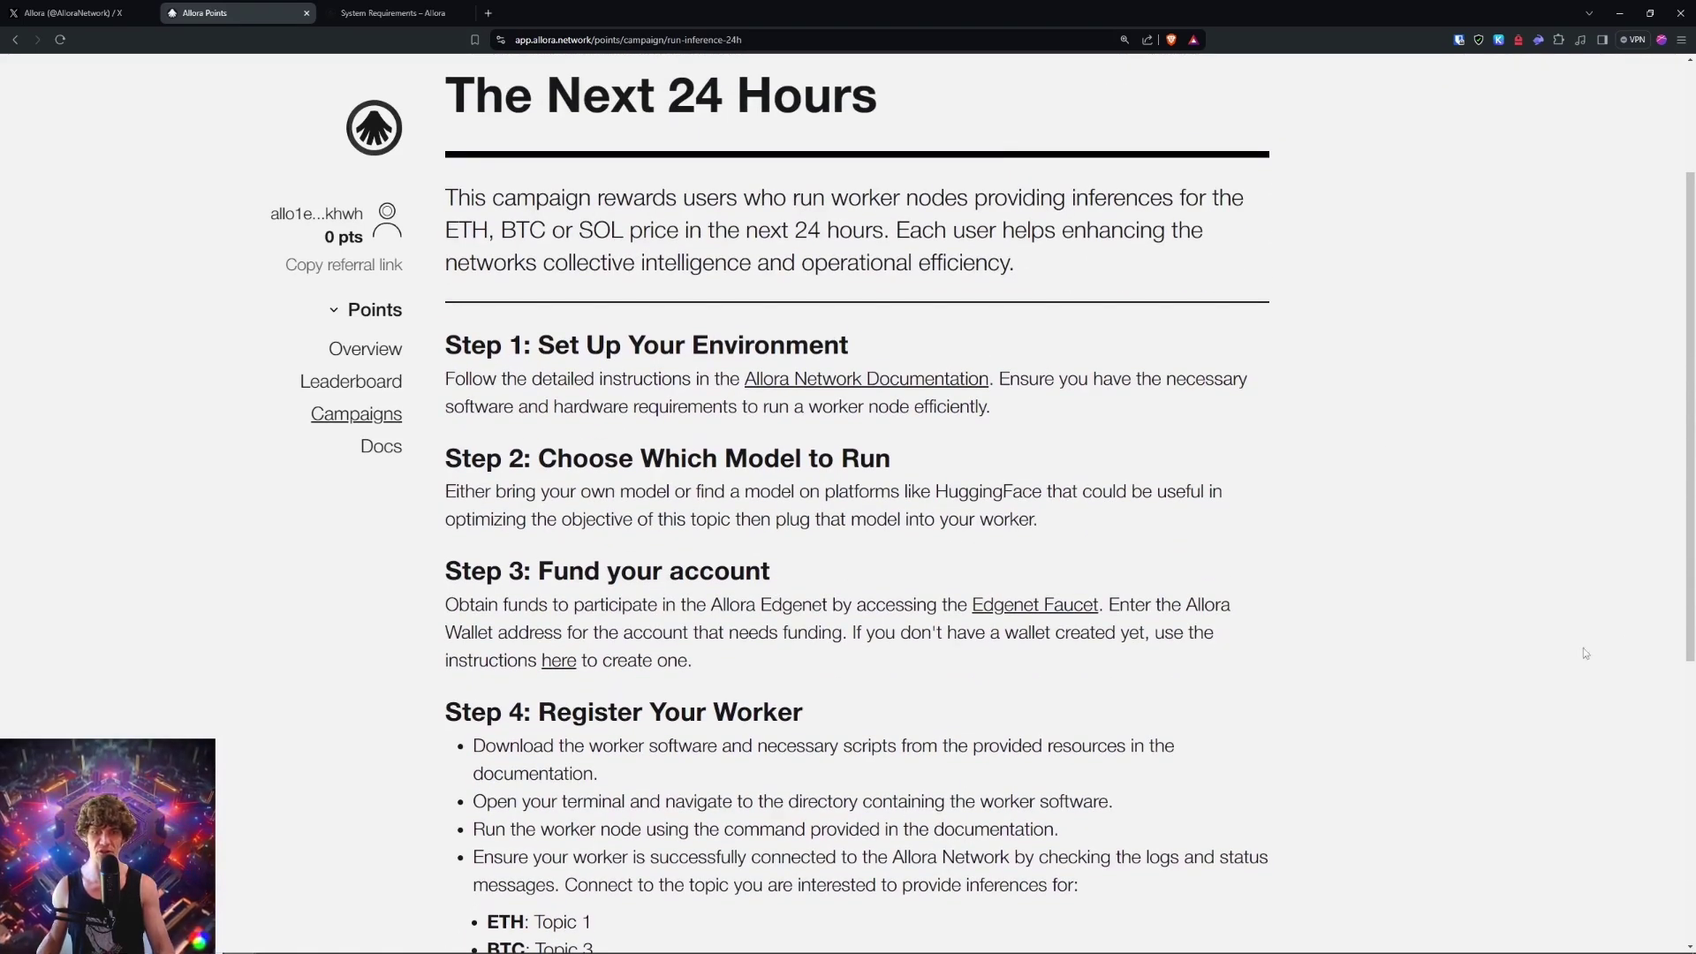
{"action": "scroll", "coordinate": [1487, 490], "scroll_direction": "down", "scroll_amount": 4}
{"action": "scroll", "coordinate": [1413, 530], "scroll_direction": "up", "scroll_amount": 5}
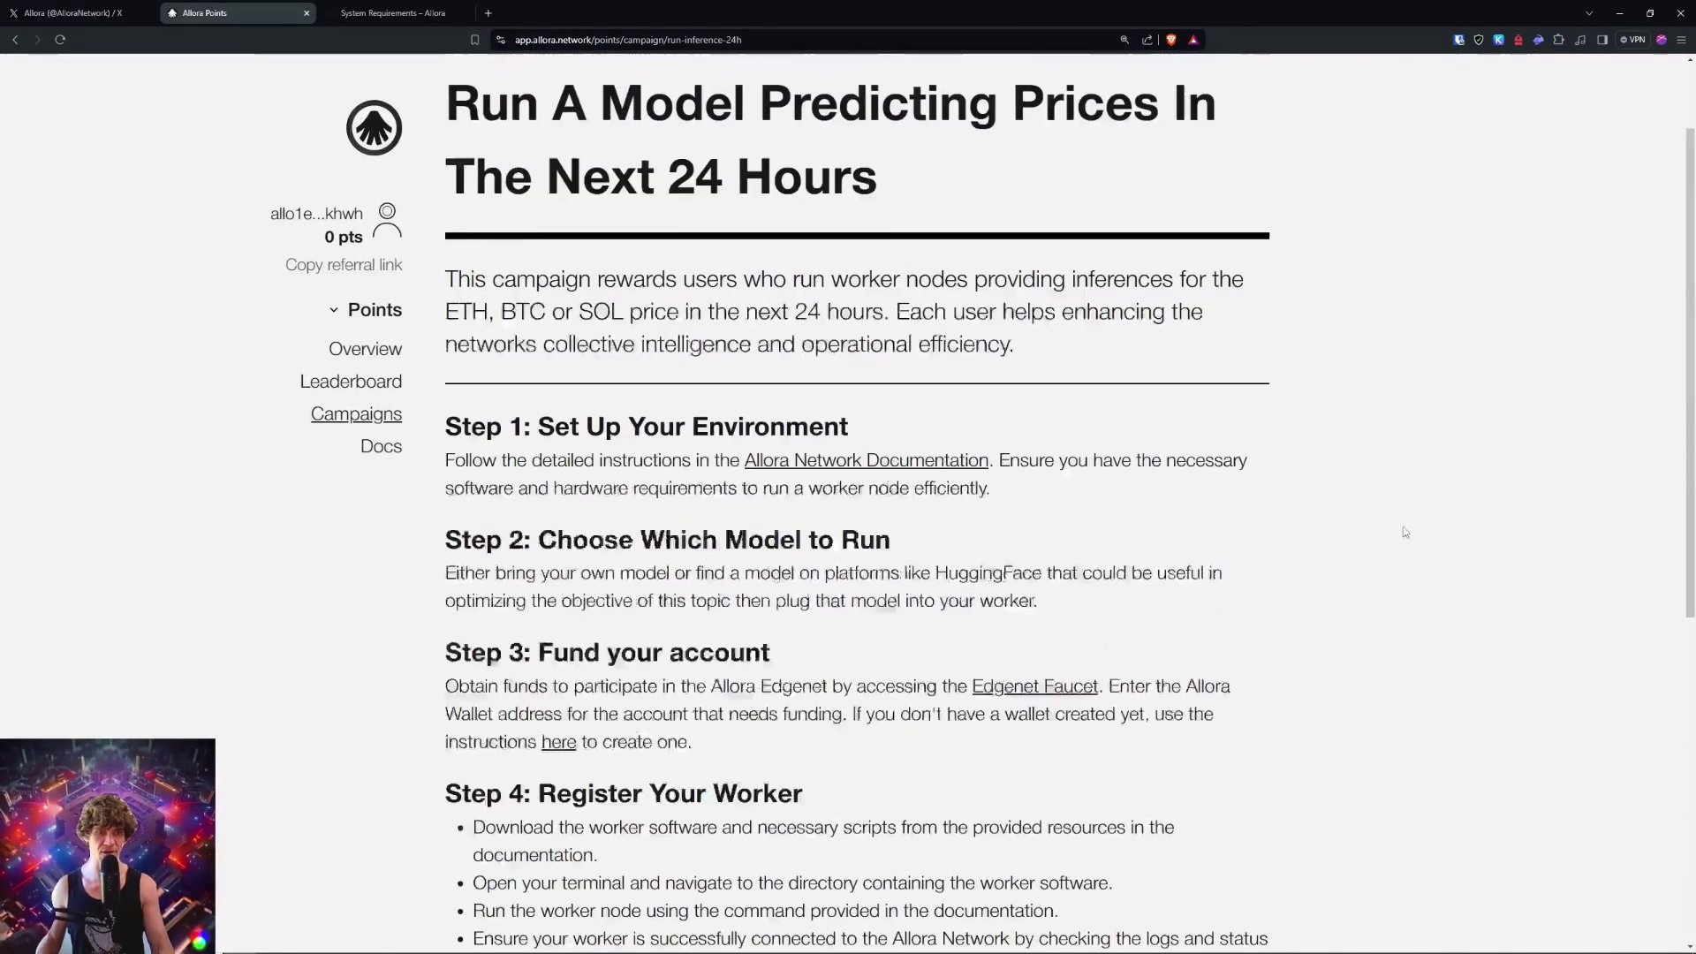
{"action": "left_click", "coordinate": [461, 117]}
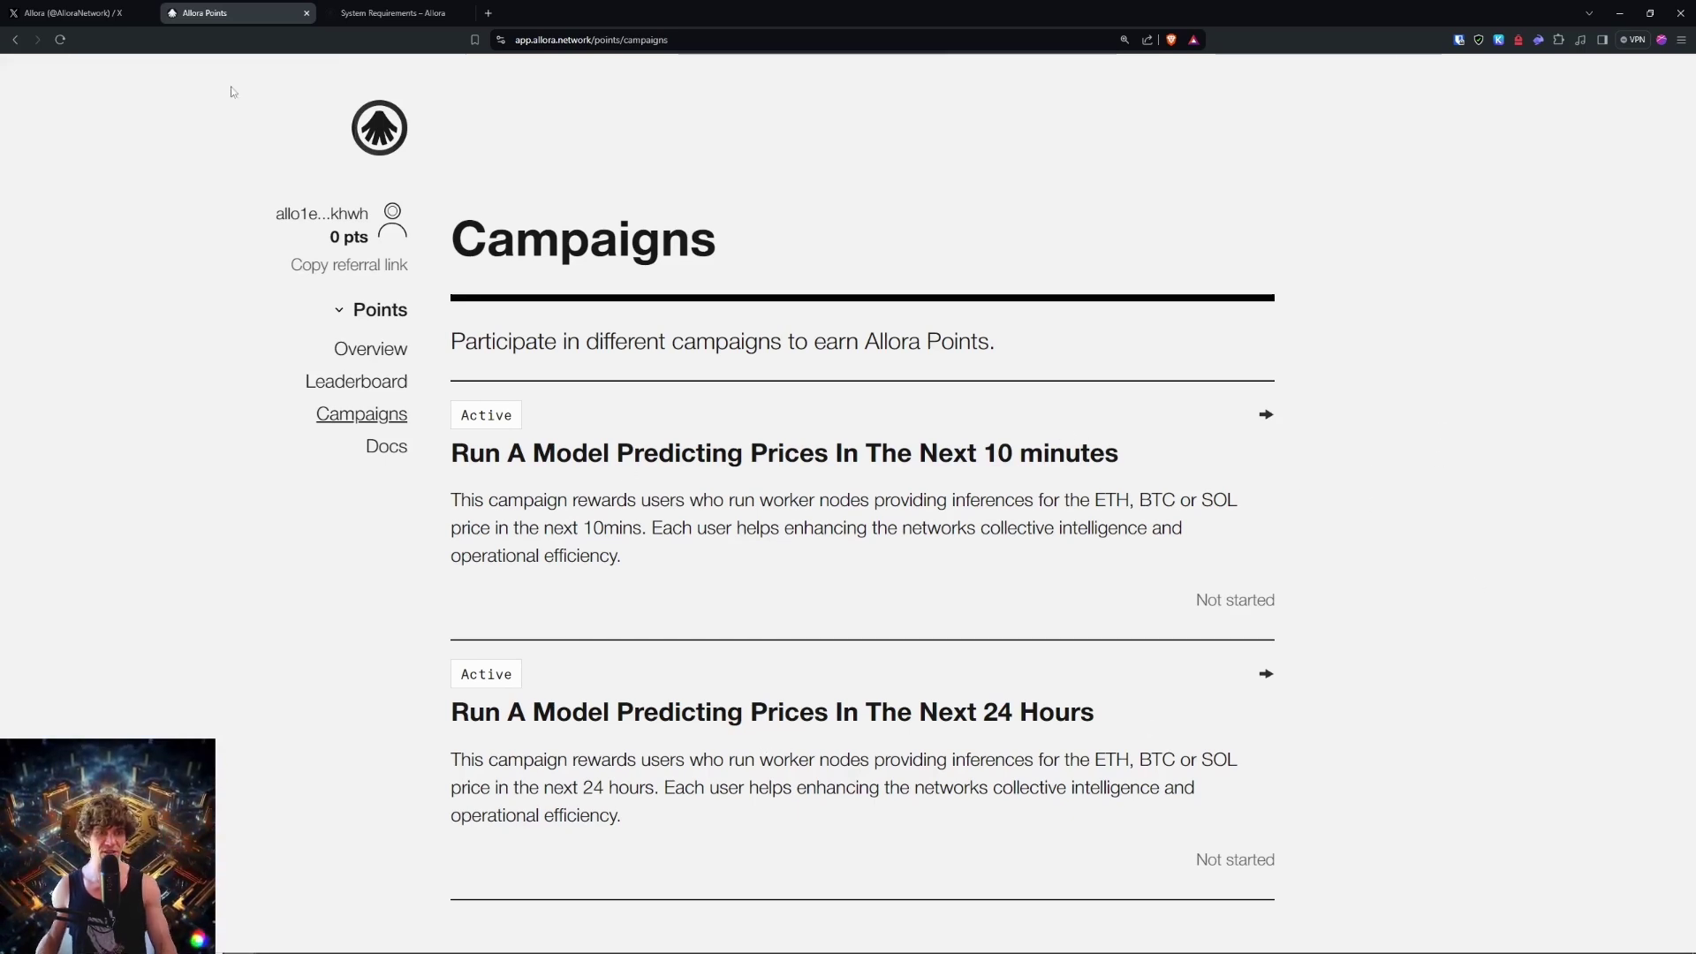
Step: Open the Allora Points Overview and read the Earn Points and Track Your Points sections
{"action": "left_click", "coordinate": [362, 350]}
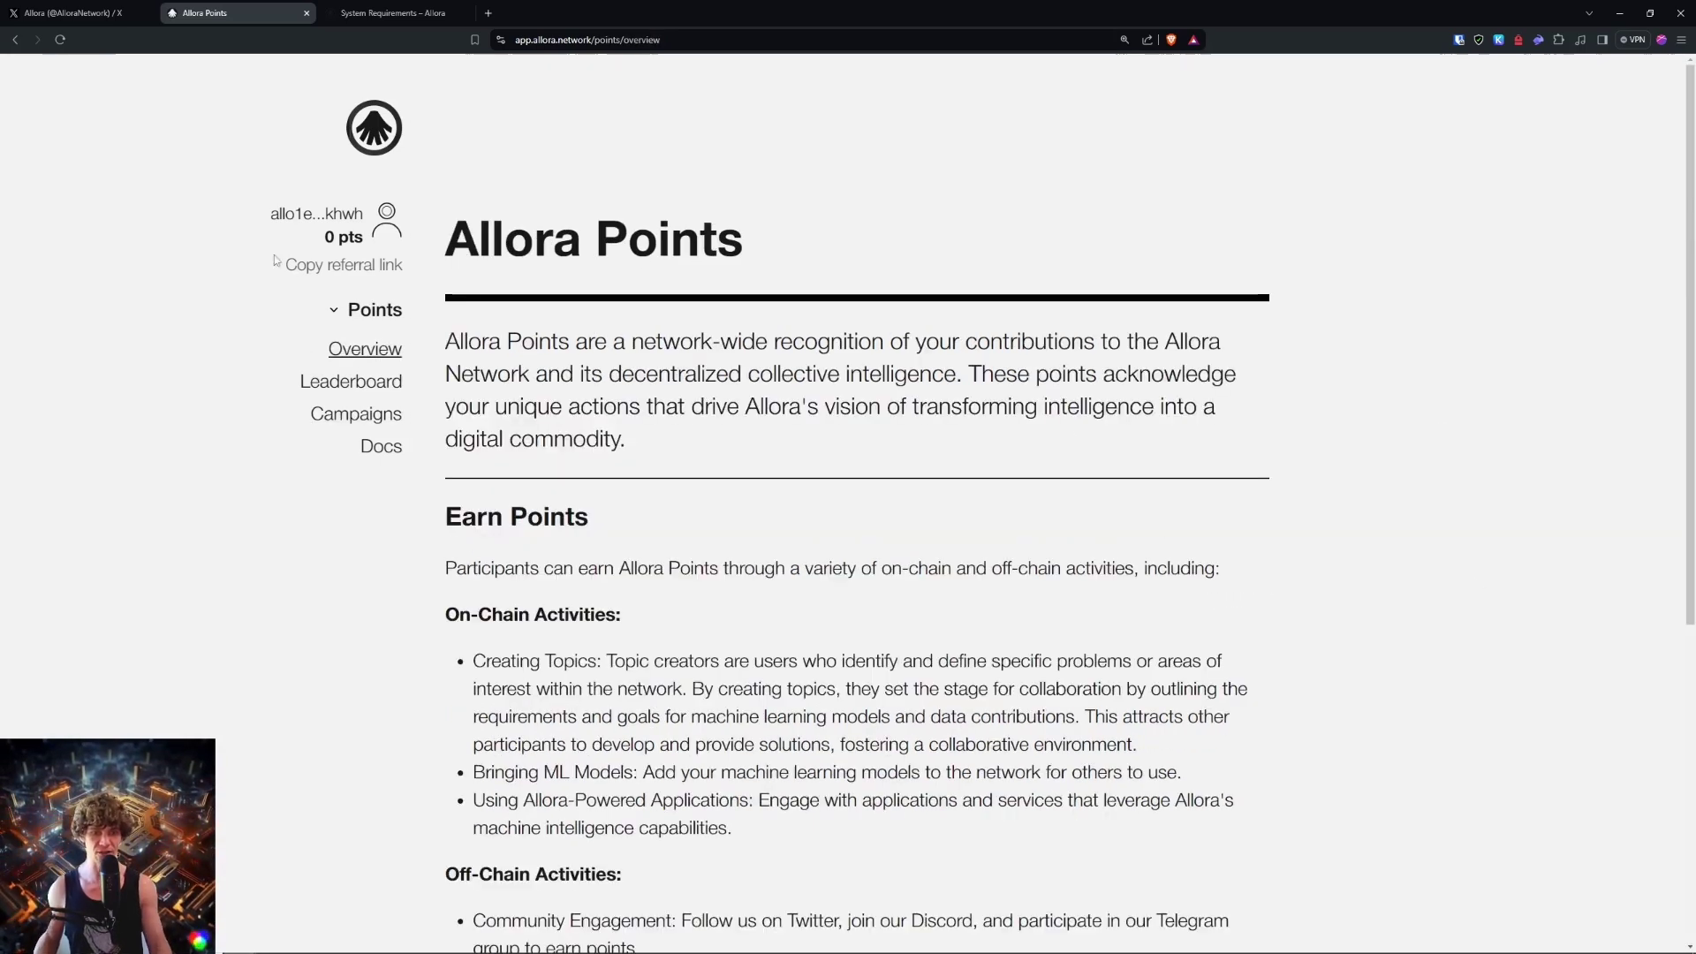
{"action": "scroll", "coordinate": [948, 552], "scroll_direction": "down", "scroll_amount": 5}
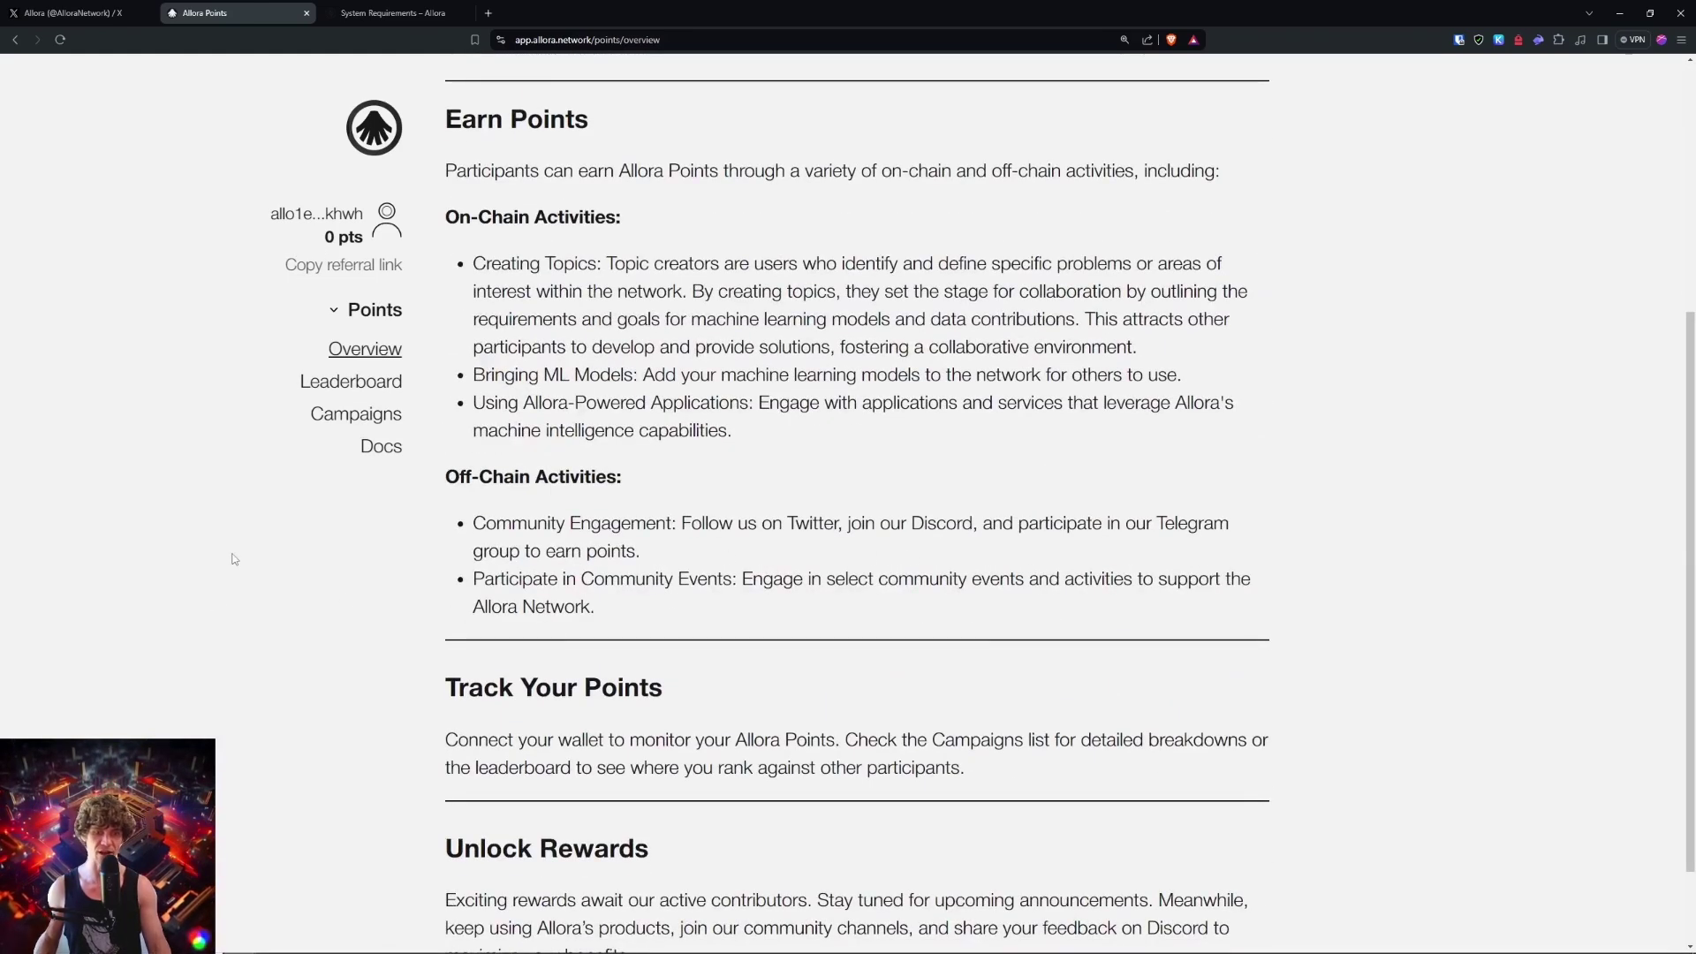
{"action": "scroll", "coordinate": [234, 560], "scroll_direction": "down", "scroll_amount": 2}
{"action": "scroll", "coordinate": [234, 560], "scroll_direction": "up", "scroll_amount": 6}
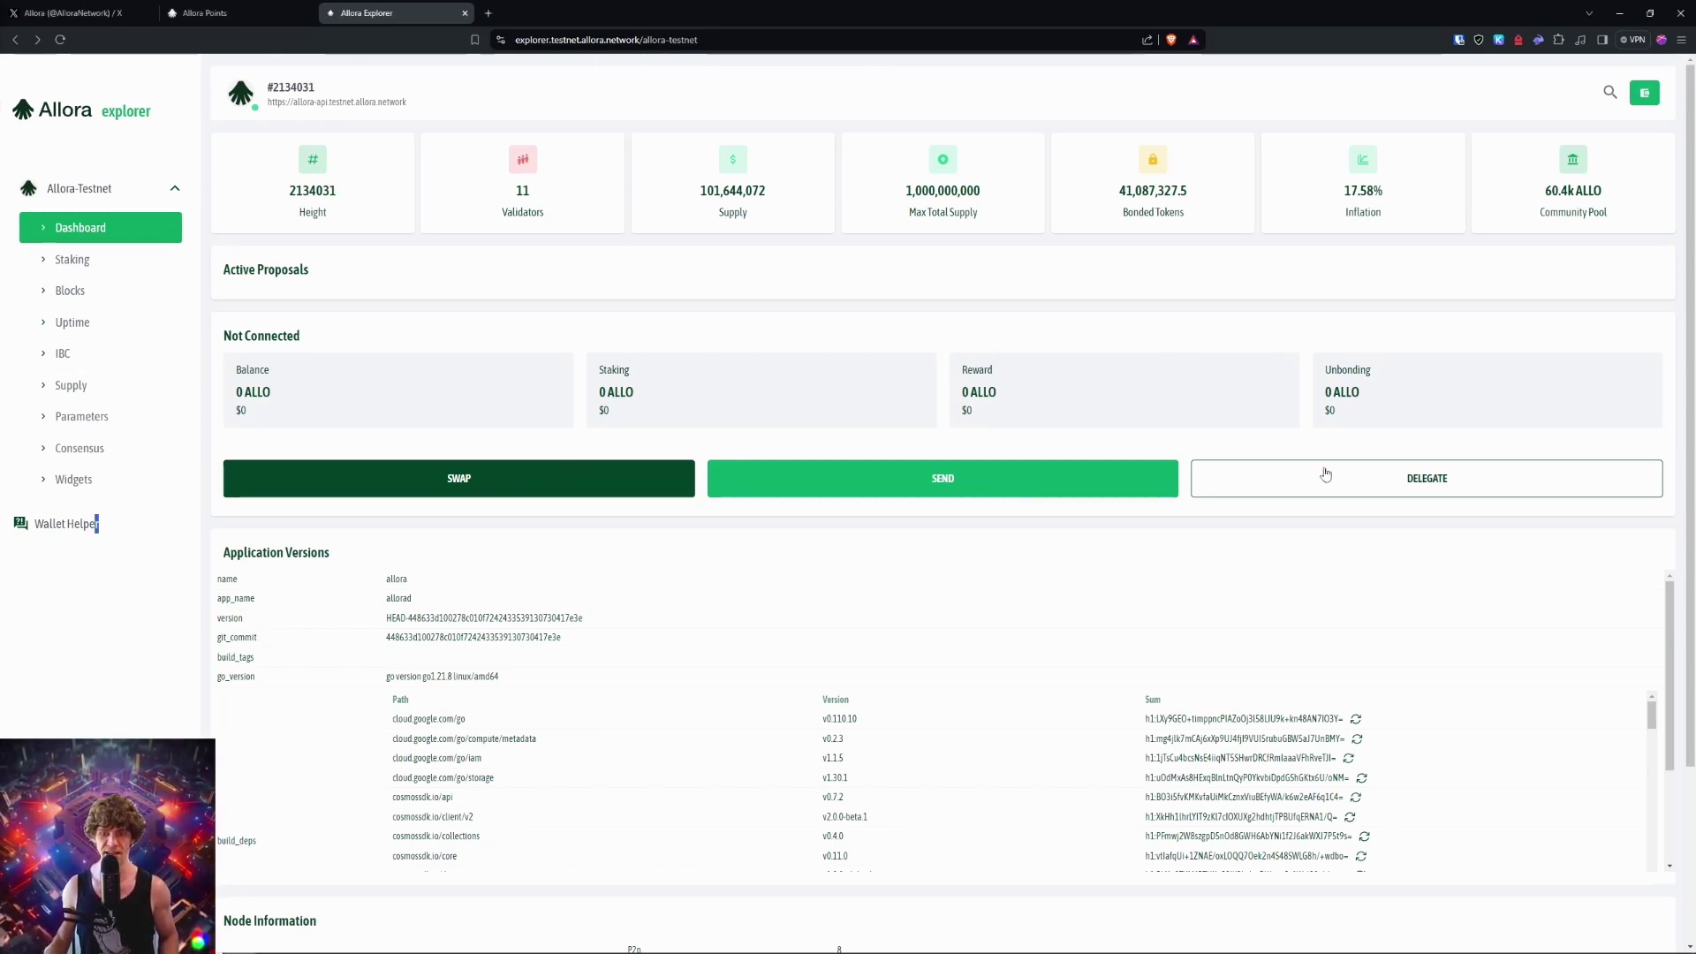
Step: Visit the Staking page, return to the Dashboard, and open the wallet dropdown at top right
{"action": "left_click", "coordinate": [70, 504]}
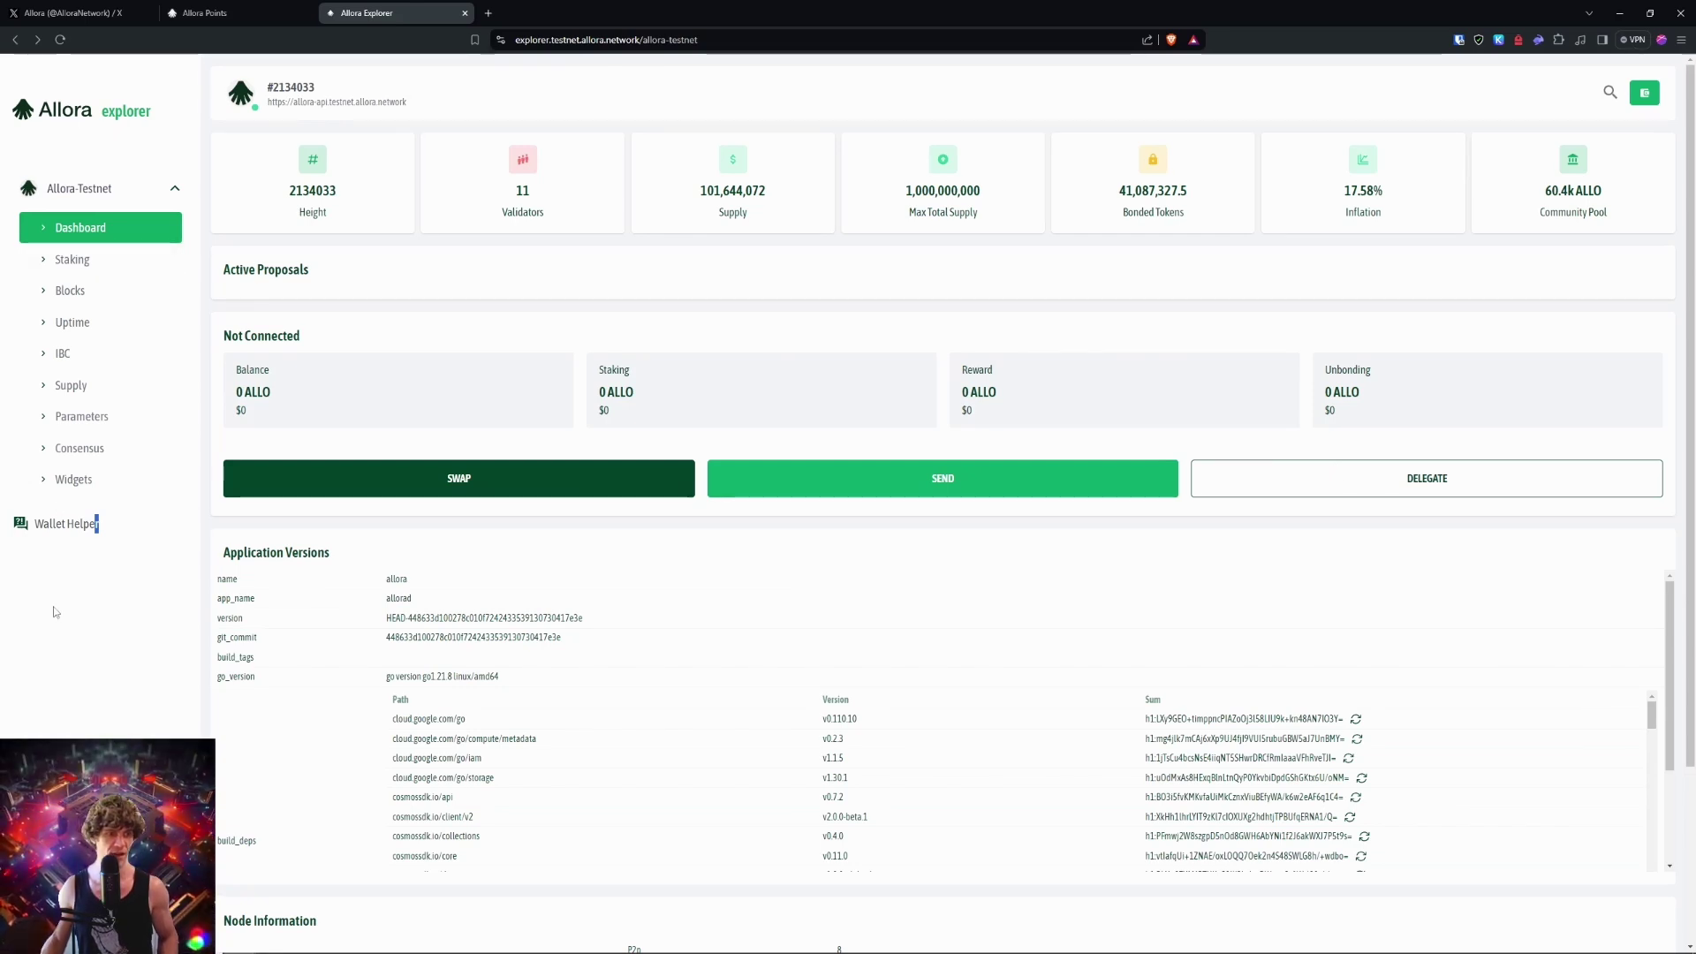
{"action": "left_click", "coordinate": [68, 261]}
{"action": "left_click", "coordinate": [80, 227]}
{"action": "left_click", "coordinate": [1644, 93]}
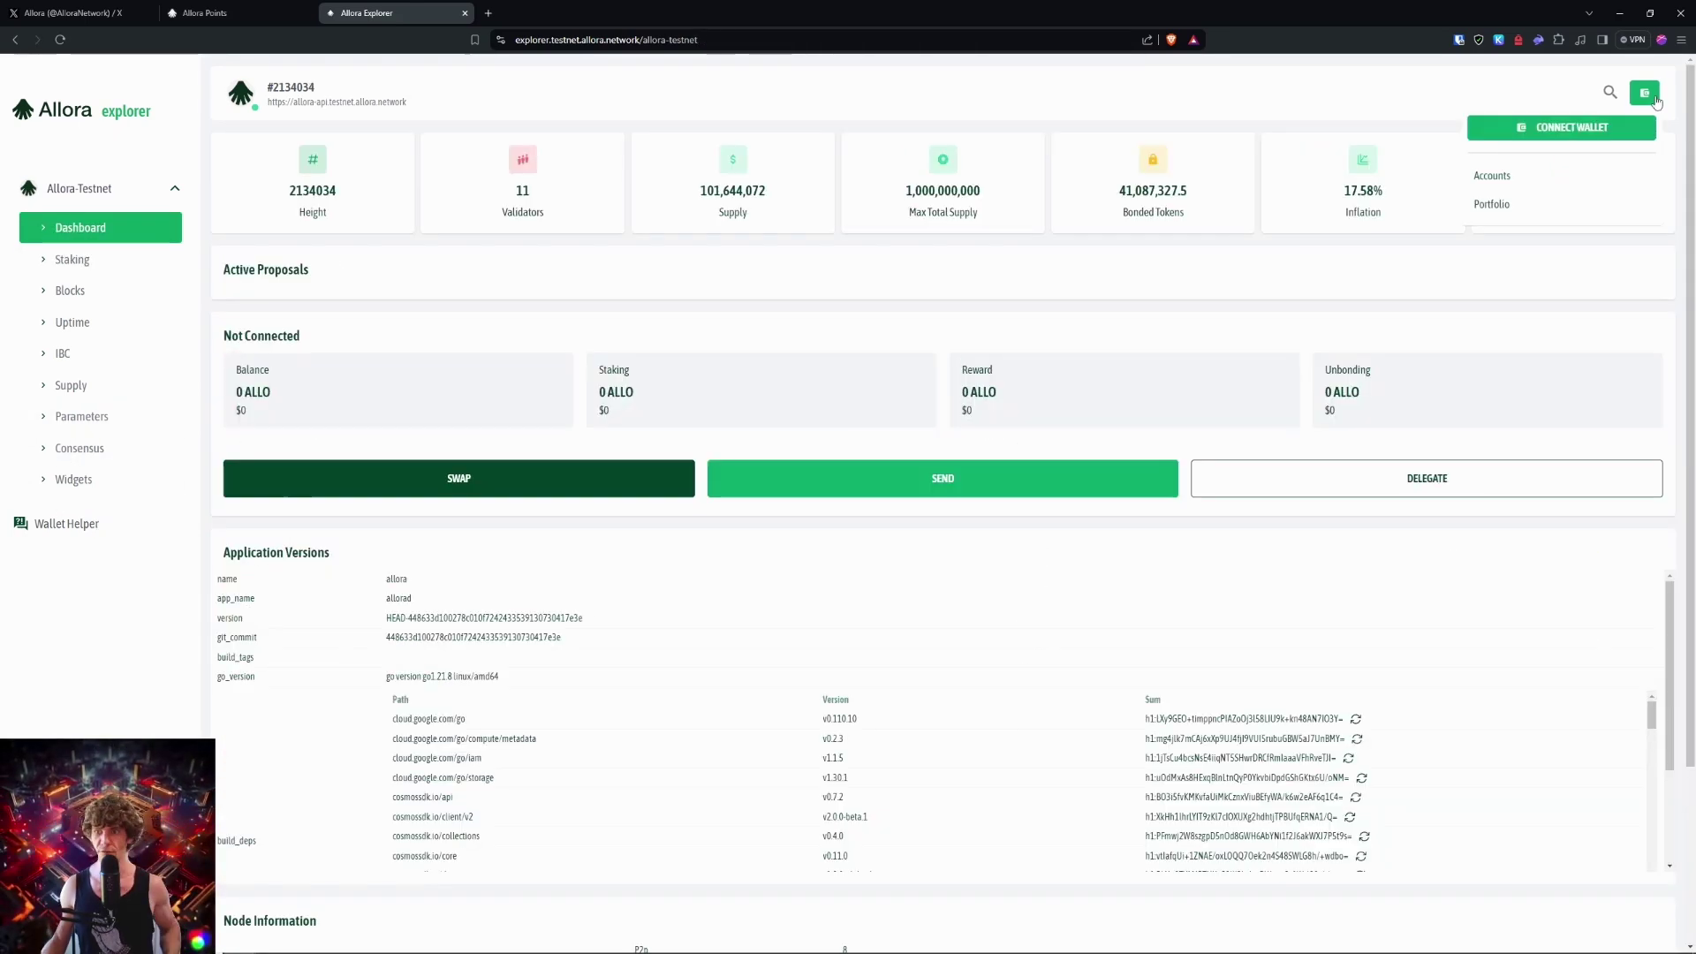
Step: Connect Keplr by suggesting and approving the allora-testnet chain in the wallet
{"action": "left_click", "coordinate": [1556, 131]}
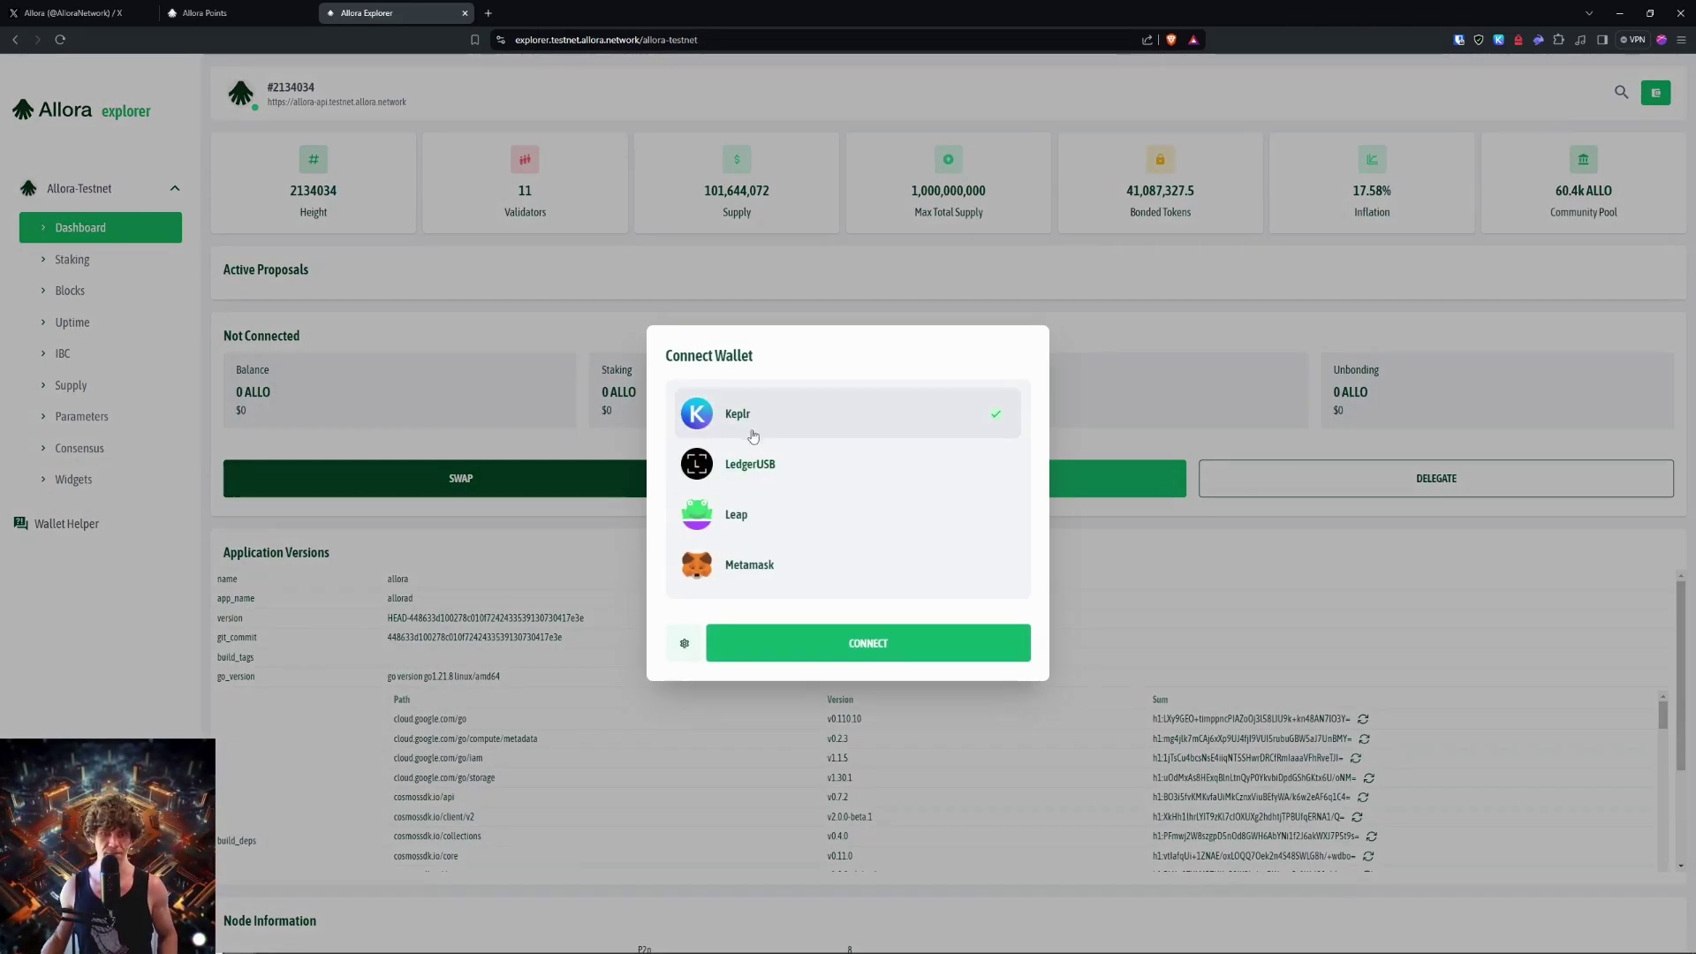
{"action": "left_click", "coordinate": [919, 651]}
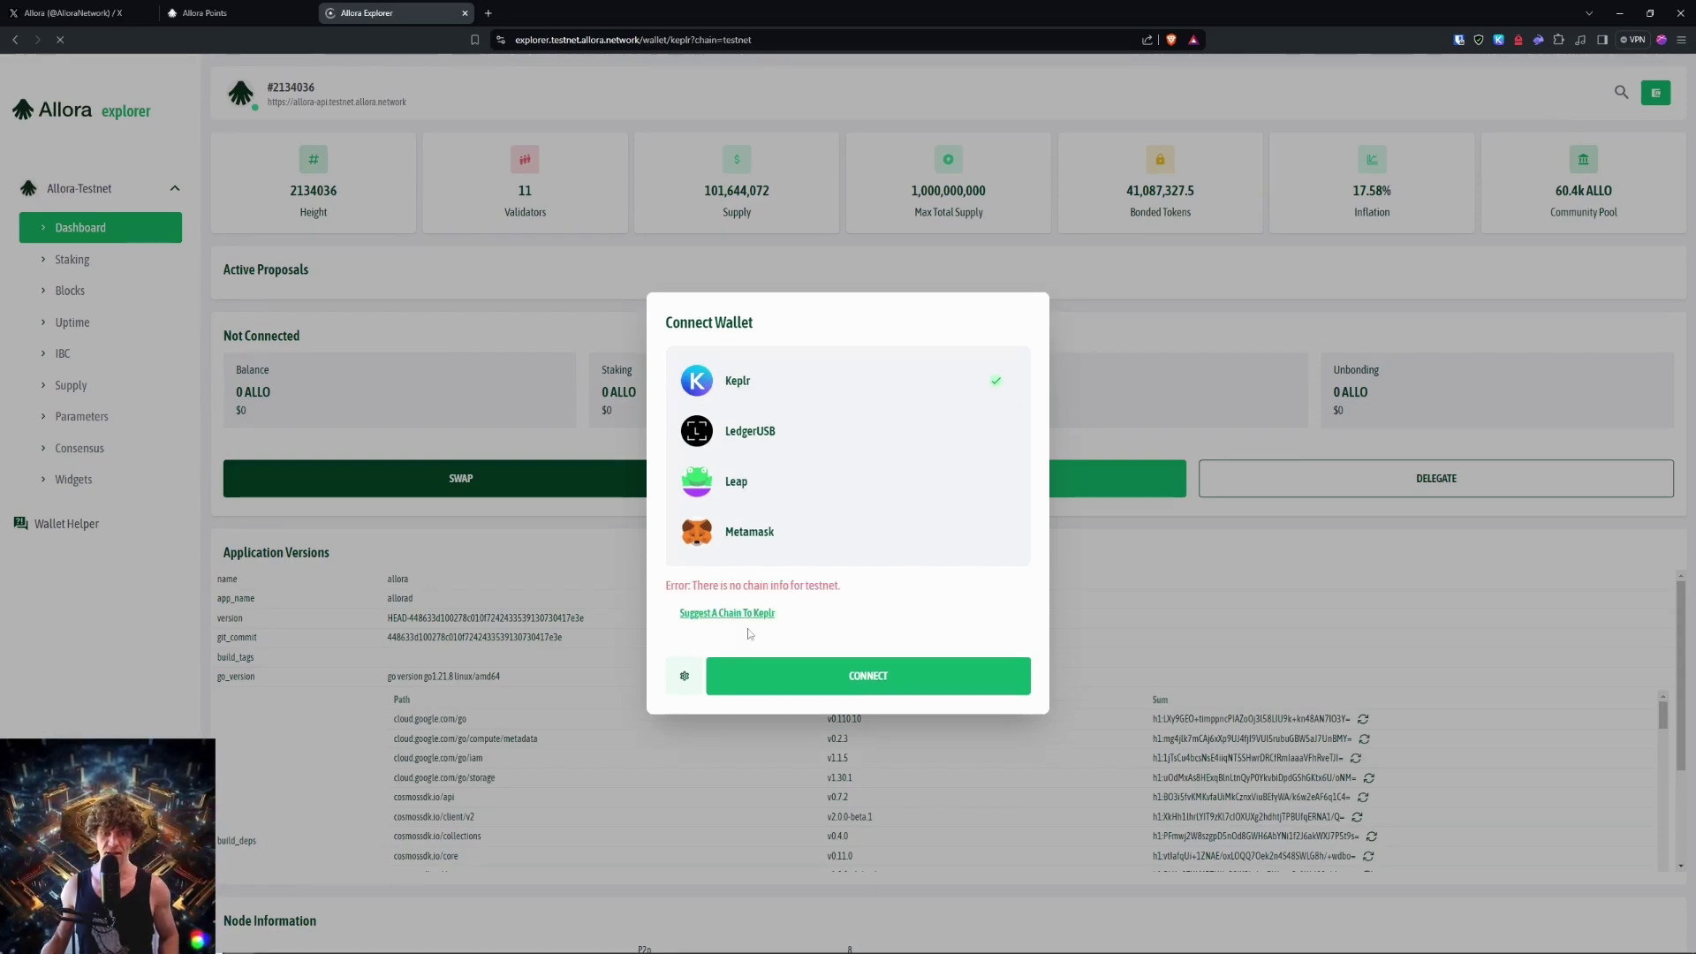
{"action": "left_click", "coordinate": [724, 610]}
{"action": "left_click", "coordinate": [472, 168]}
{"action": "left_click", "coordinate": [1506, 452]}
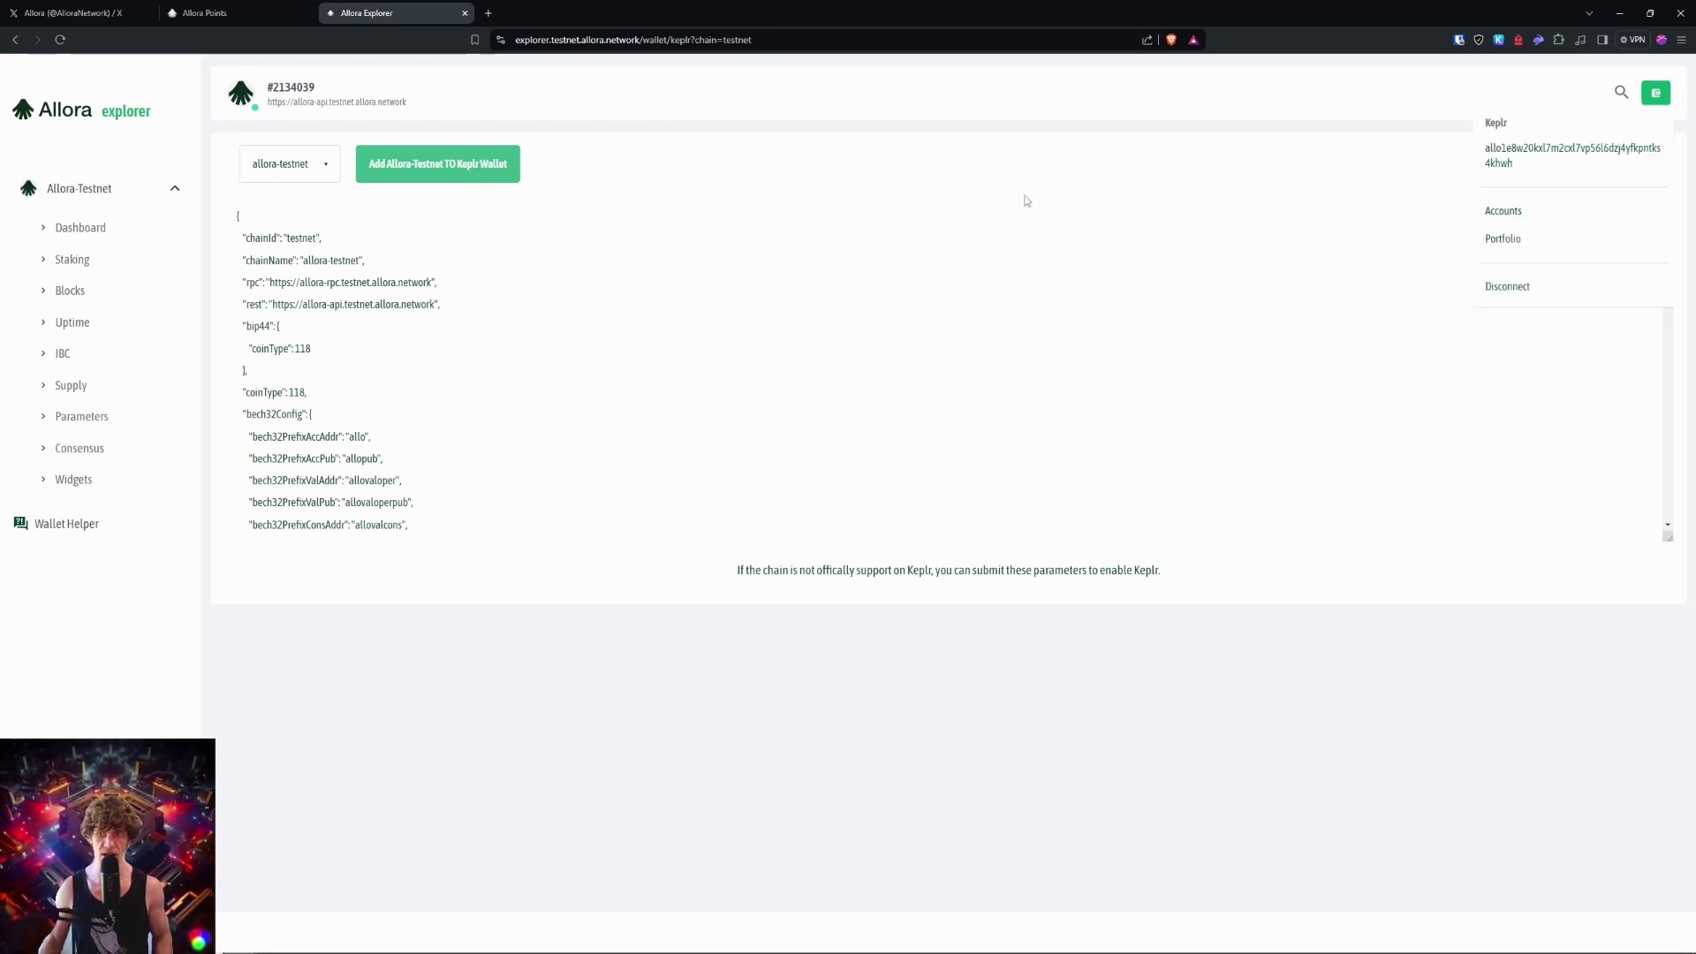
Step: Check the connected wallet's Accounts and Portfolio pages, then return to Accounts
{"action": "left_click", "coordinate": [1502, 212]}
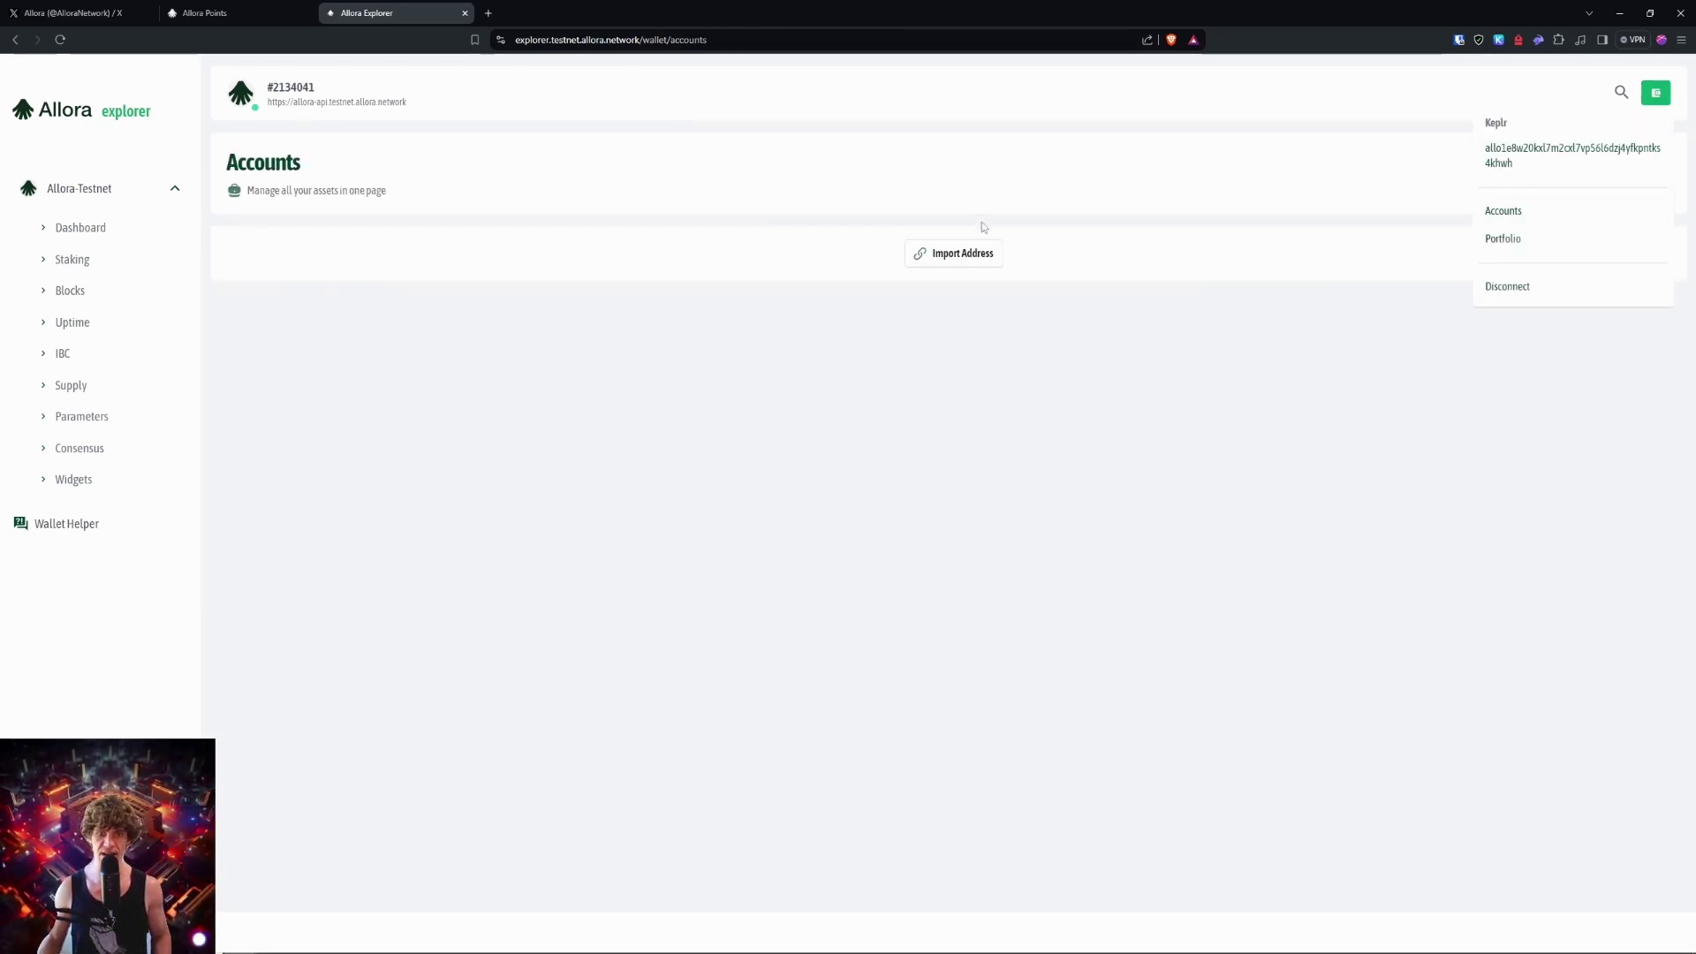
{"action": "left_click", "coordinate": [1502, 238]}
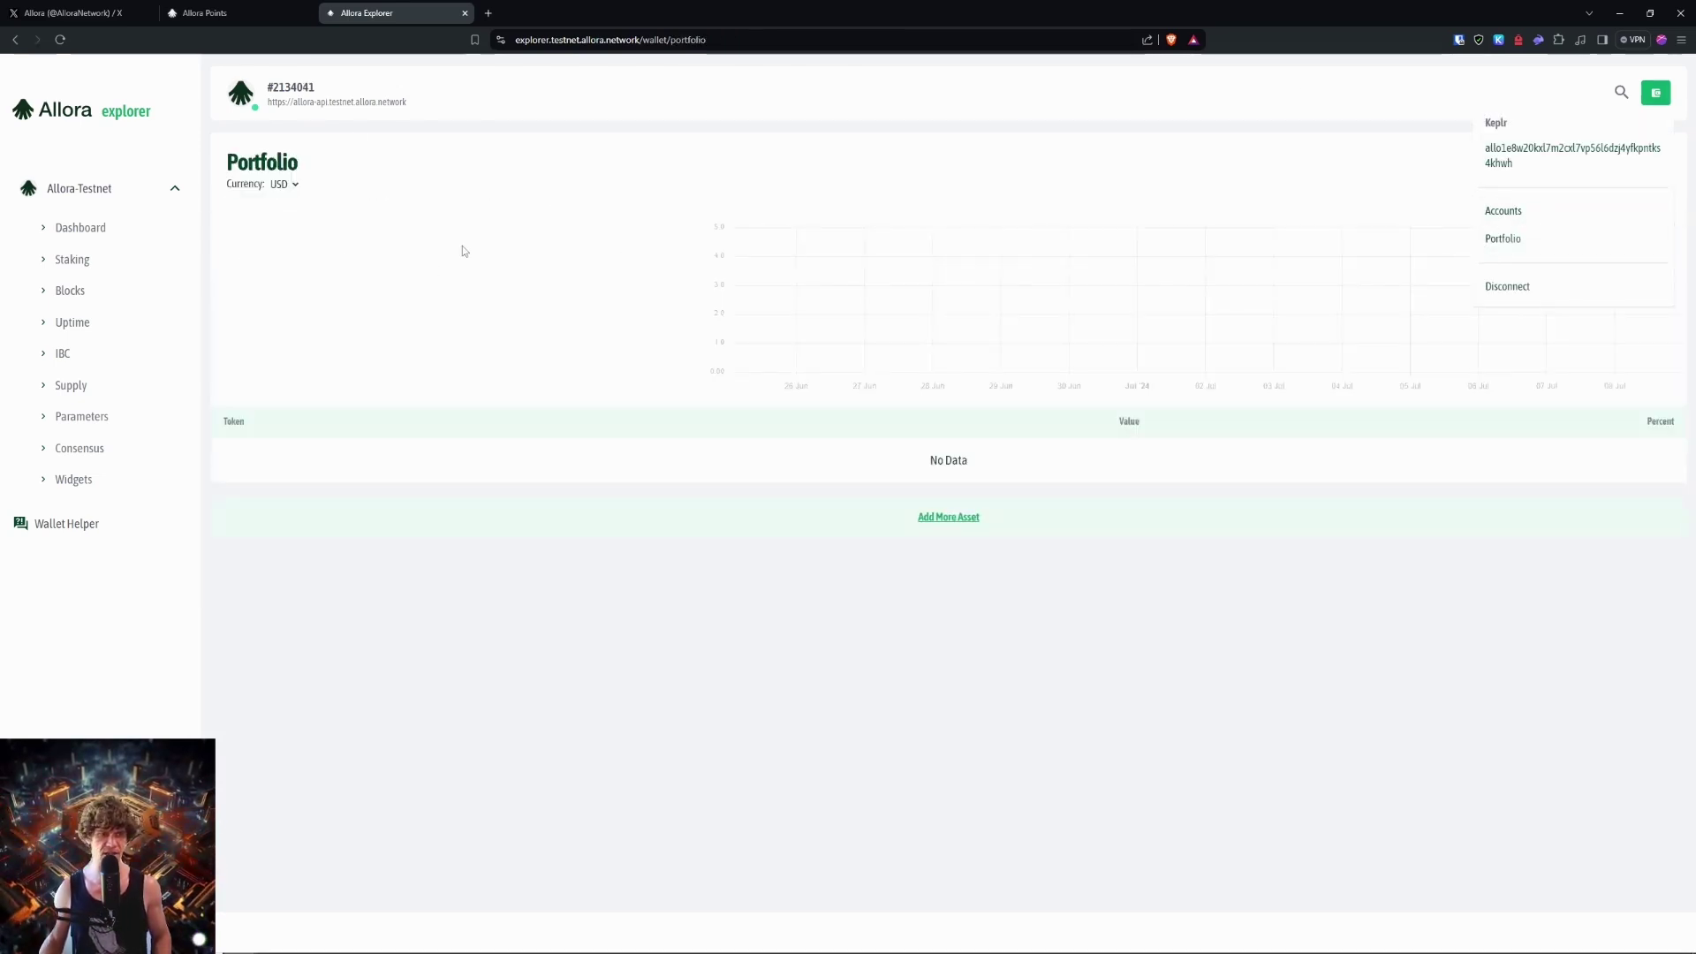
{"action": "key", "text": "alt+Left"}
{"action": "key", "text": "alt+Left"}
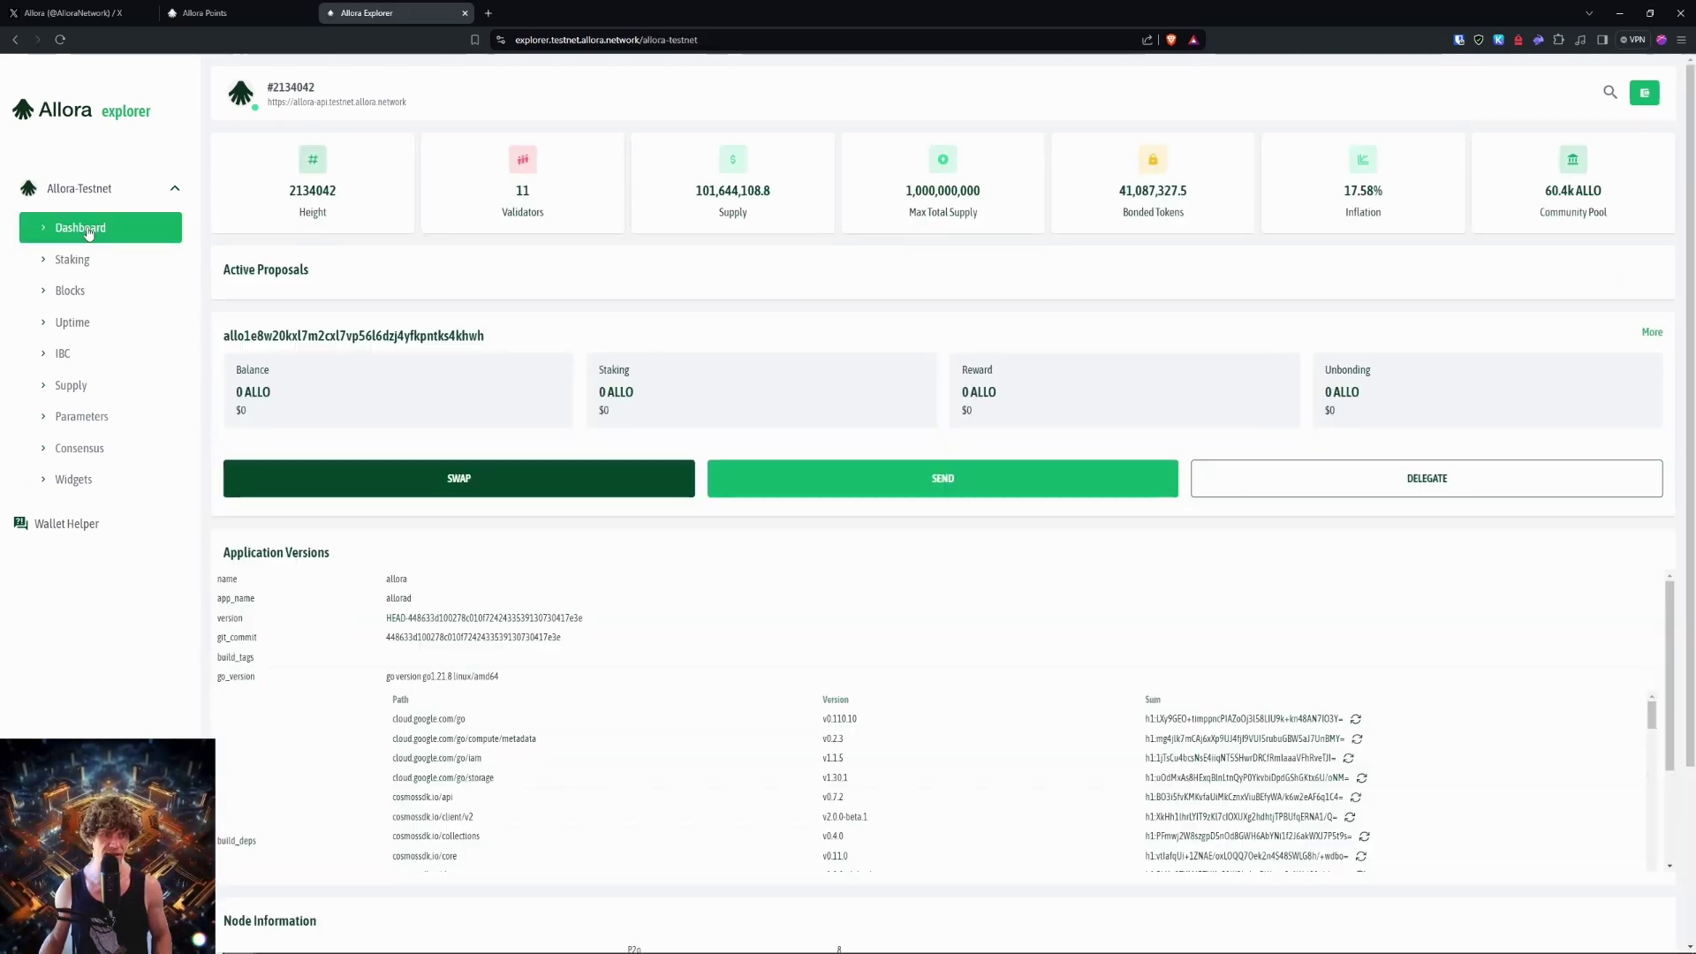
Step: Load faucet.testnet.allora.network in a new browser tab
{"action": "left_click", "coordinate": [488, 13]}
{"action": "type", "text": "faucet.testnet.allora.network"}
{"action": "key", "text": "Return"}
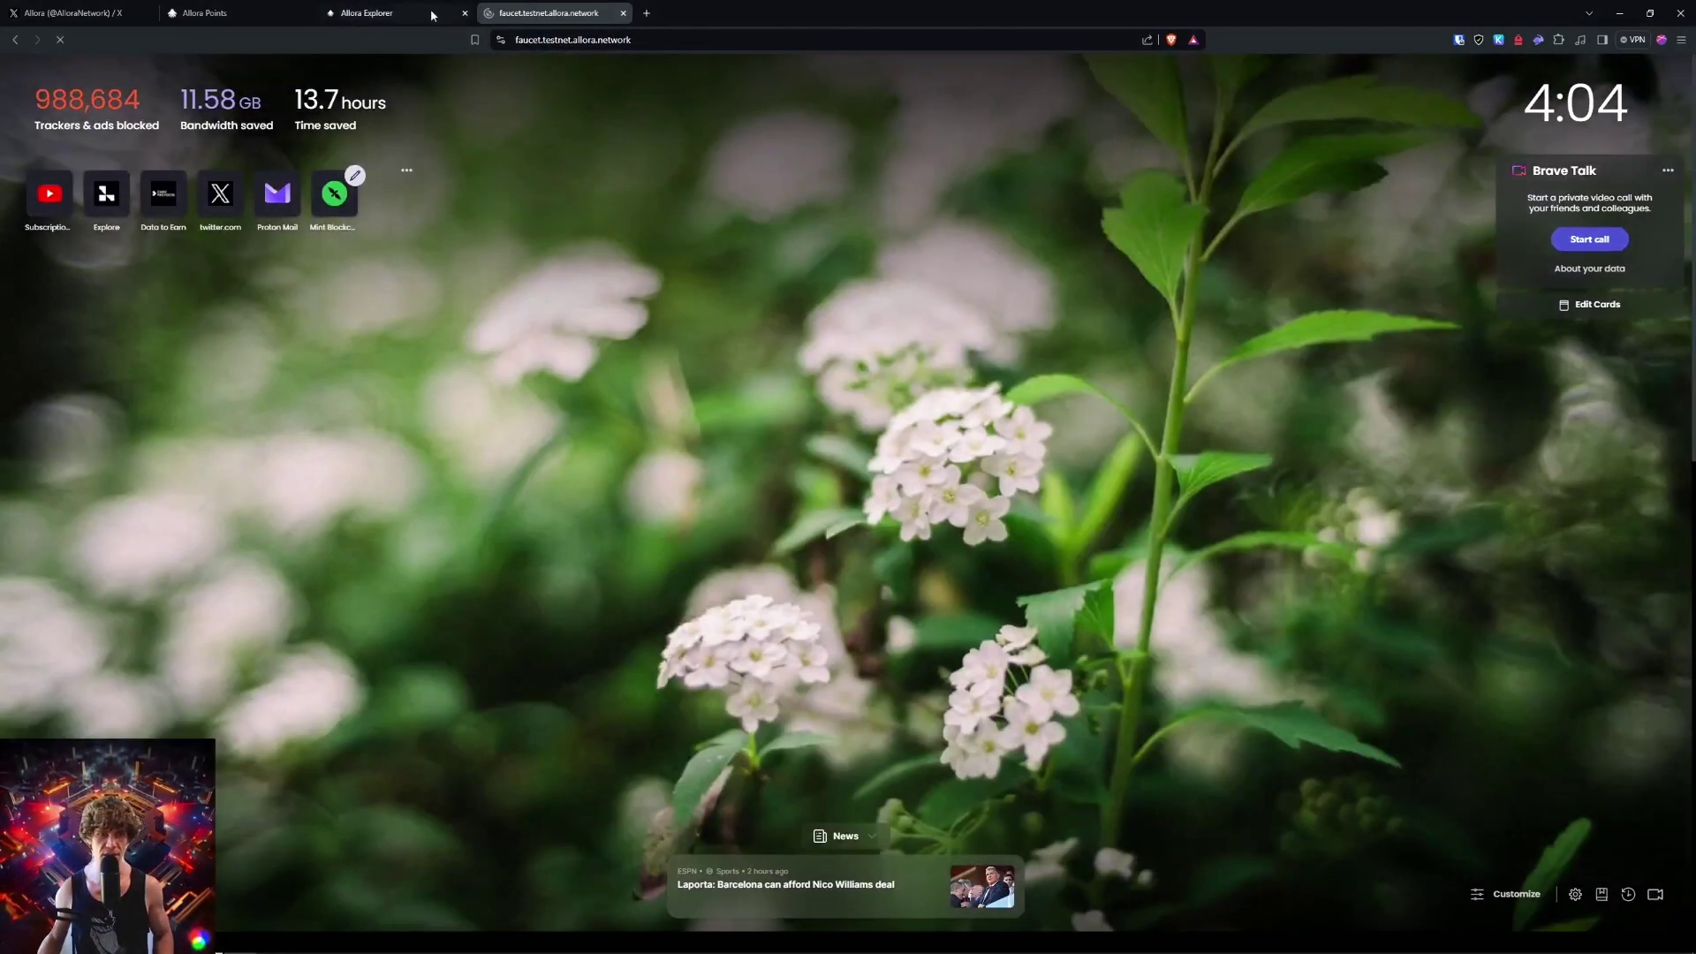
Step: Copy the Keplr address from the Explorer wallet menu, request faucet tokens, and return to Explorer
{"action": "left_click", "coordinate": [415, 13]}
{"action": "left_click", "coordinate": [548, 13]}
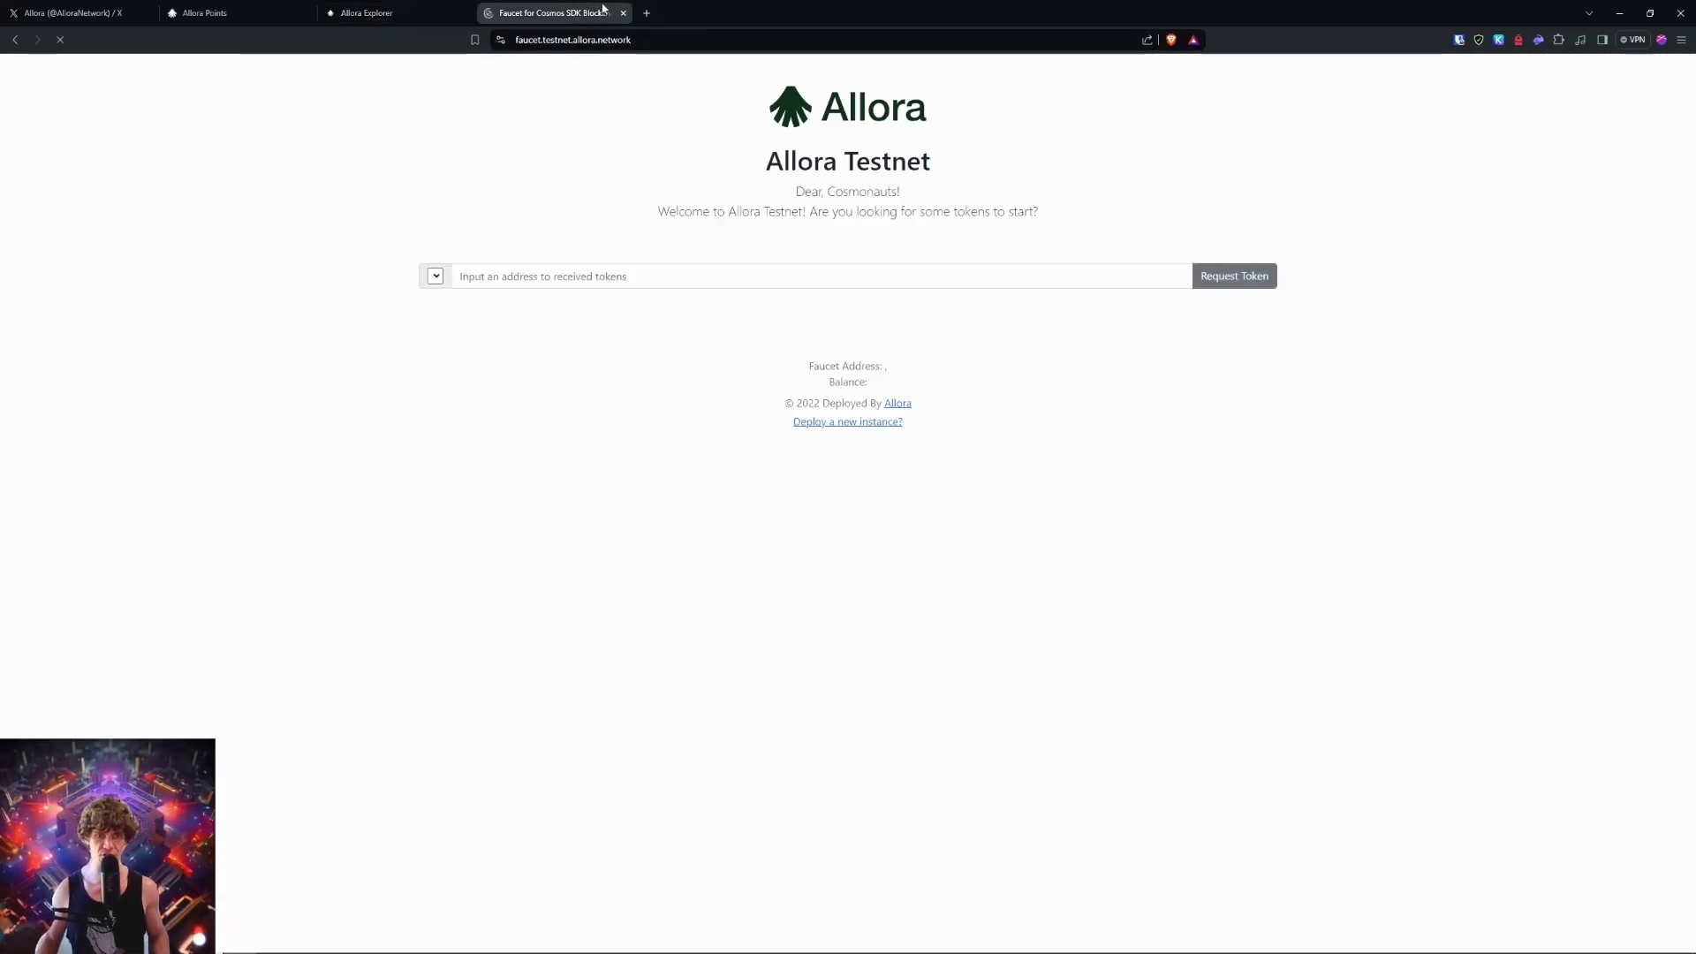
{"action": "left_click", "coordinate": [422, 12]}
{"action": "mouse_move", "coordinate": [1639, 95]}
{"action": "left_click", "coordinate": [1557, 155]}
{"action": "left_click", "coordinate": [557, 12]}
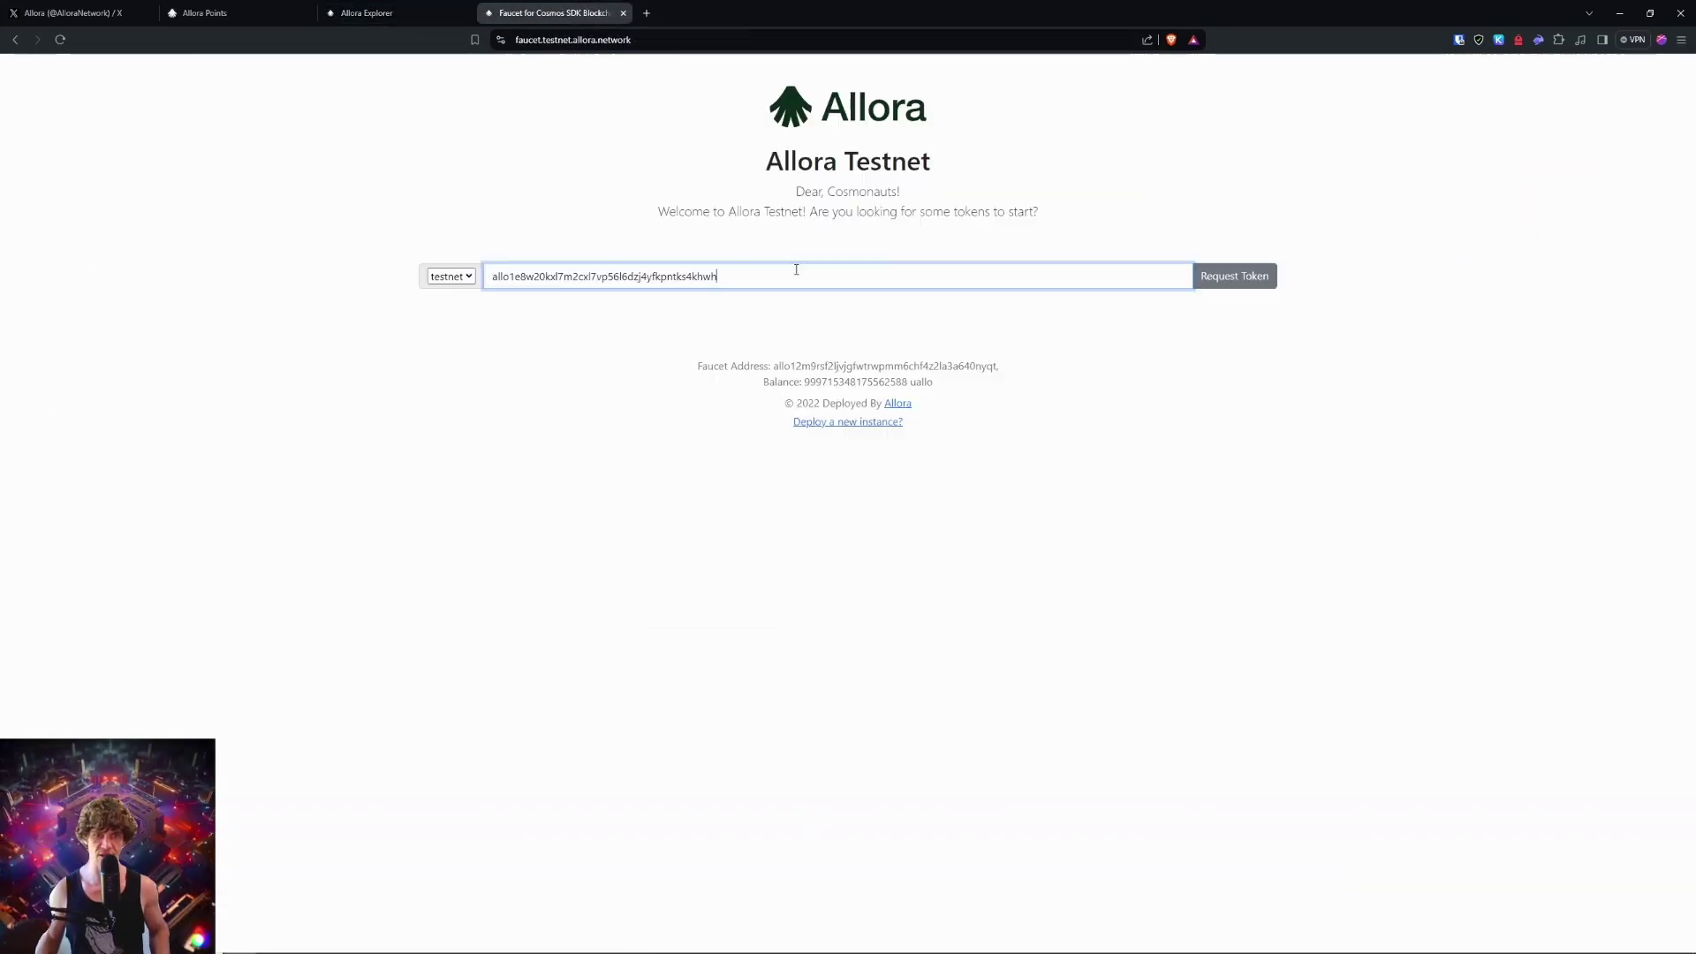
{"action": "left_click", "coordinate": [1246, 284]}
{"action": "left_click", "coordinate": [378, 12]}
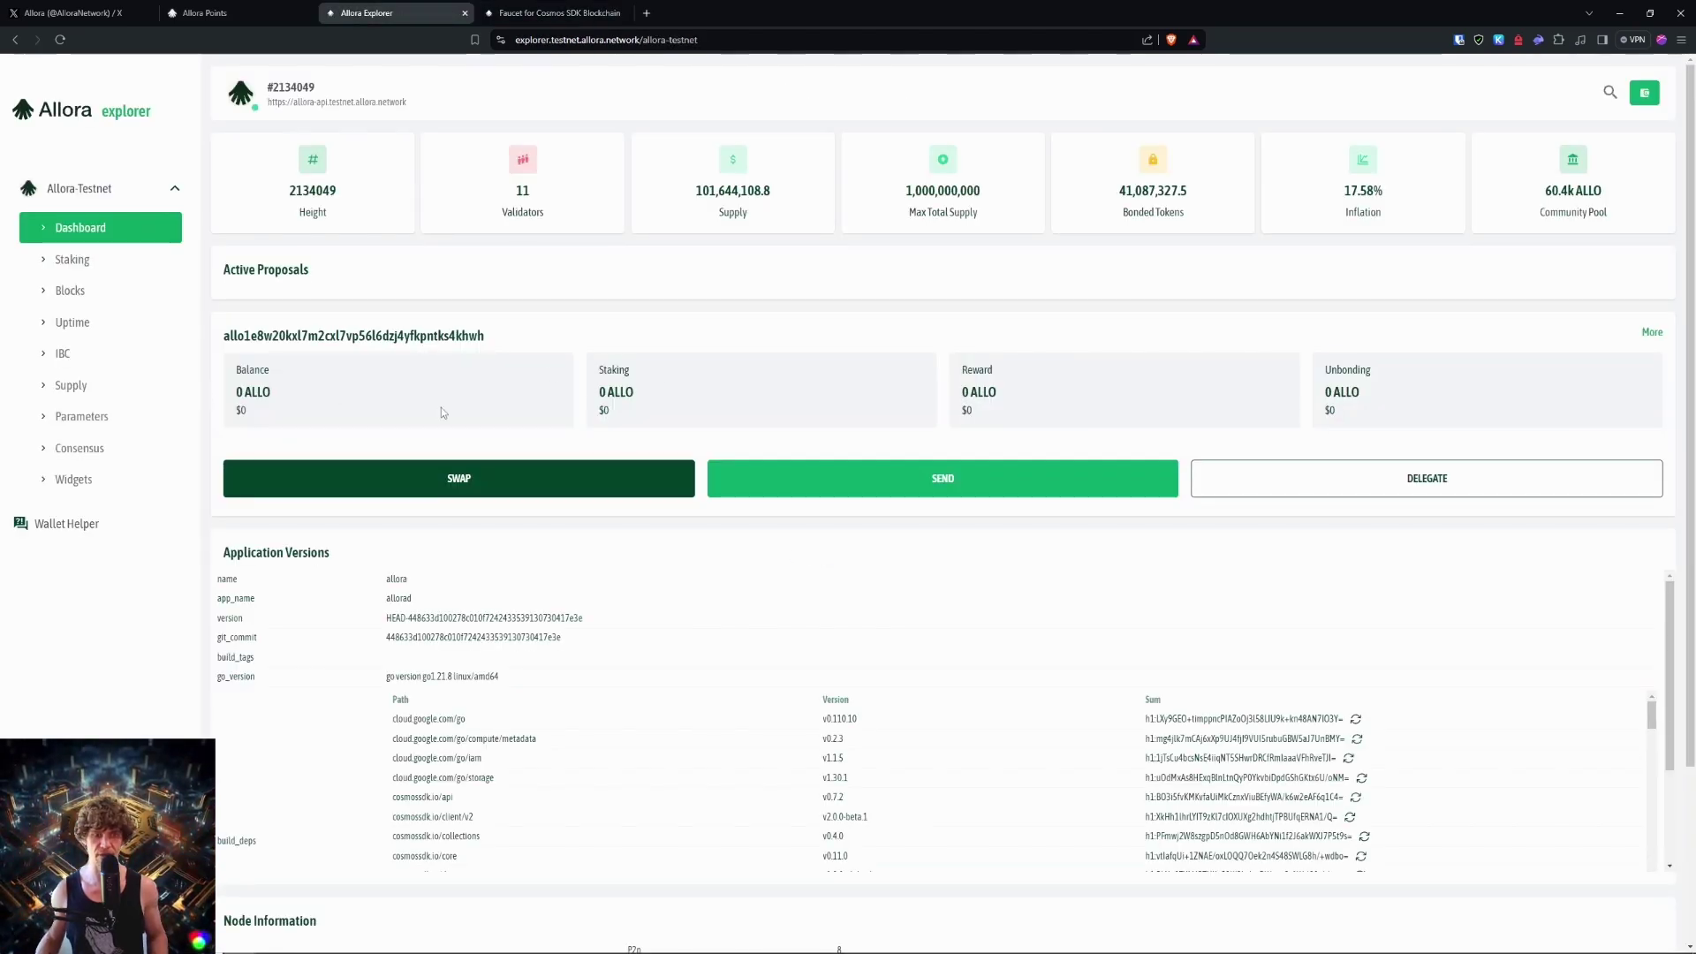
Step: Browse the recent blocks, staking, validator uptime and IBC connections pages, then return to the dashboard
{"action": "left_click", "coordinate": [83, 289]}
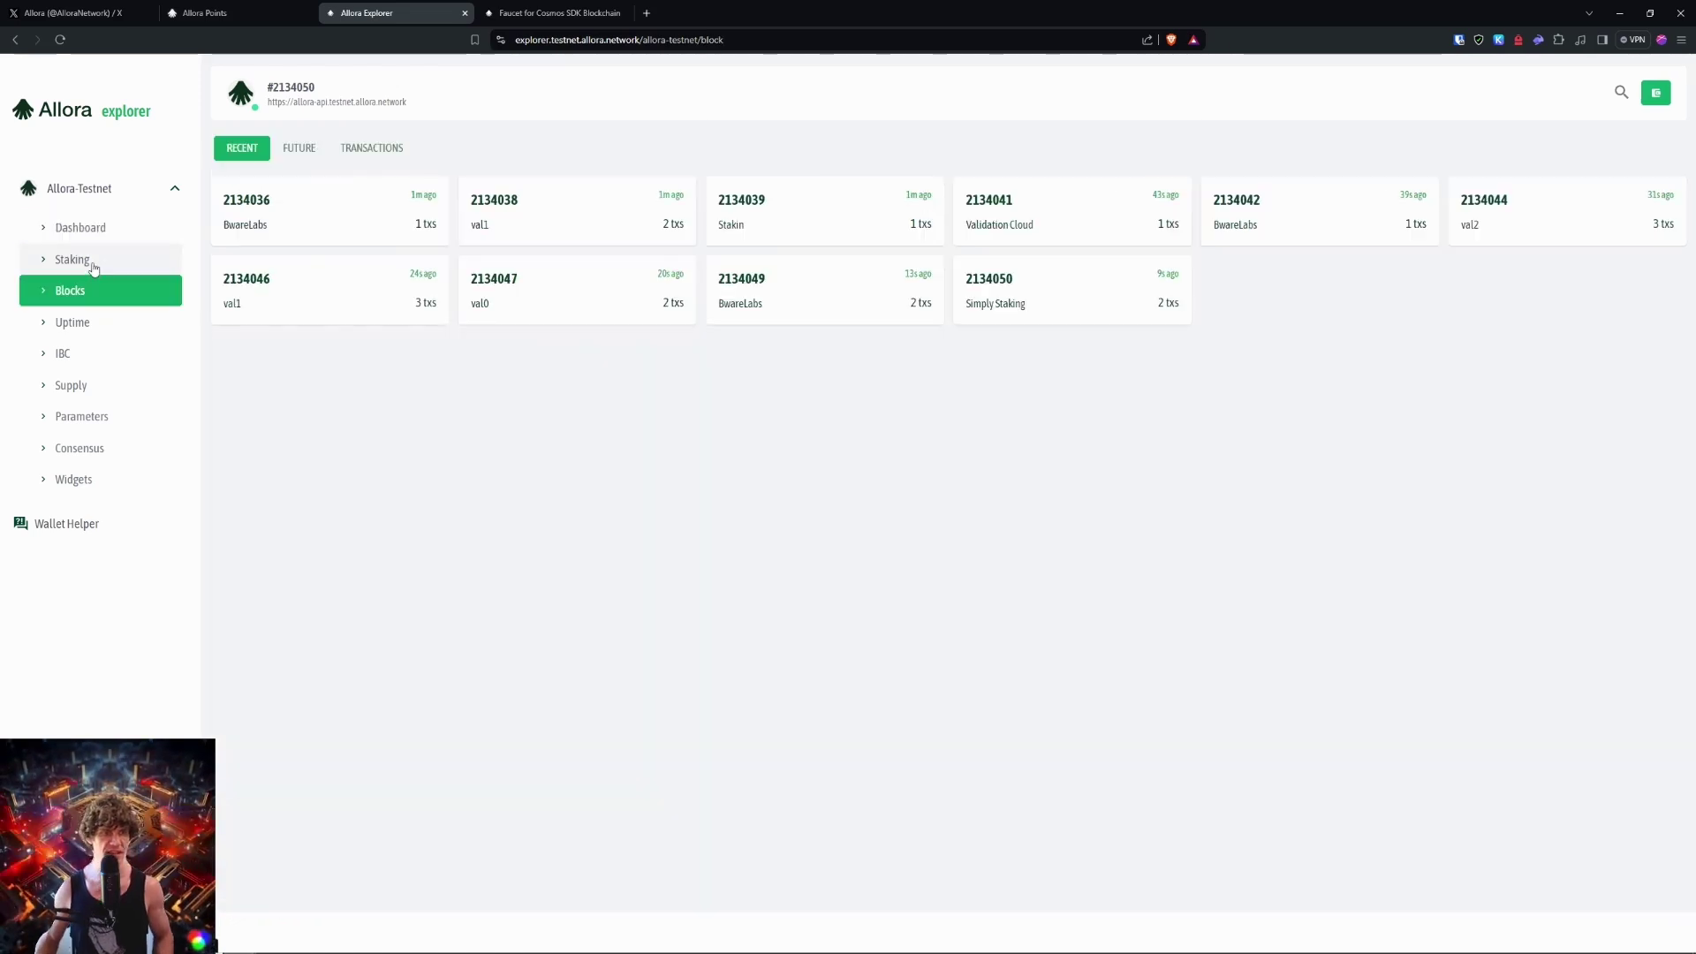
{"action": "left_click", "coordinate": [93, 261]}
{"action": "left_click", "coordinate": [79, 291]}
{"action": "left_click", "coordinate": [98, 321]}
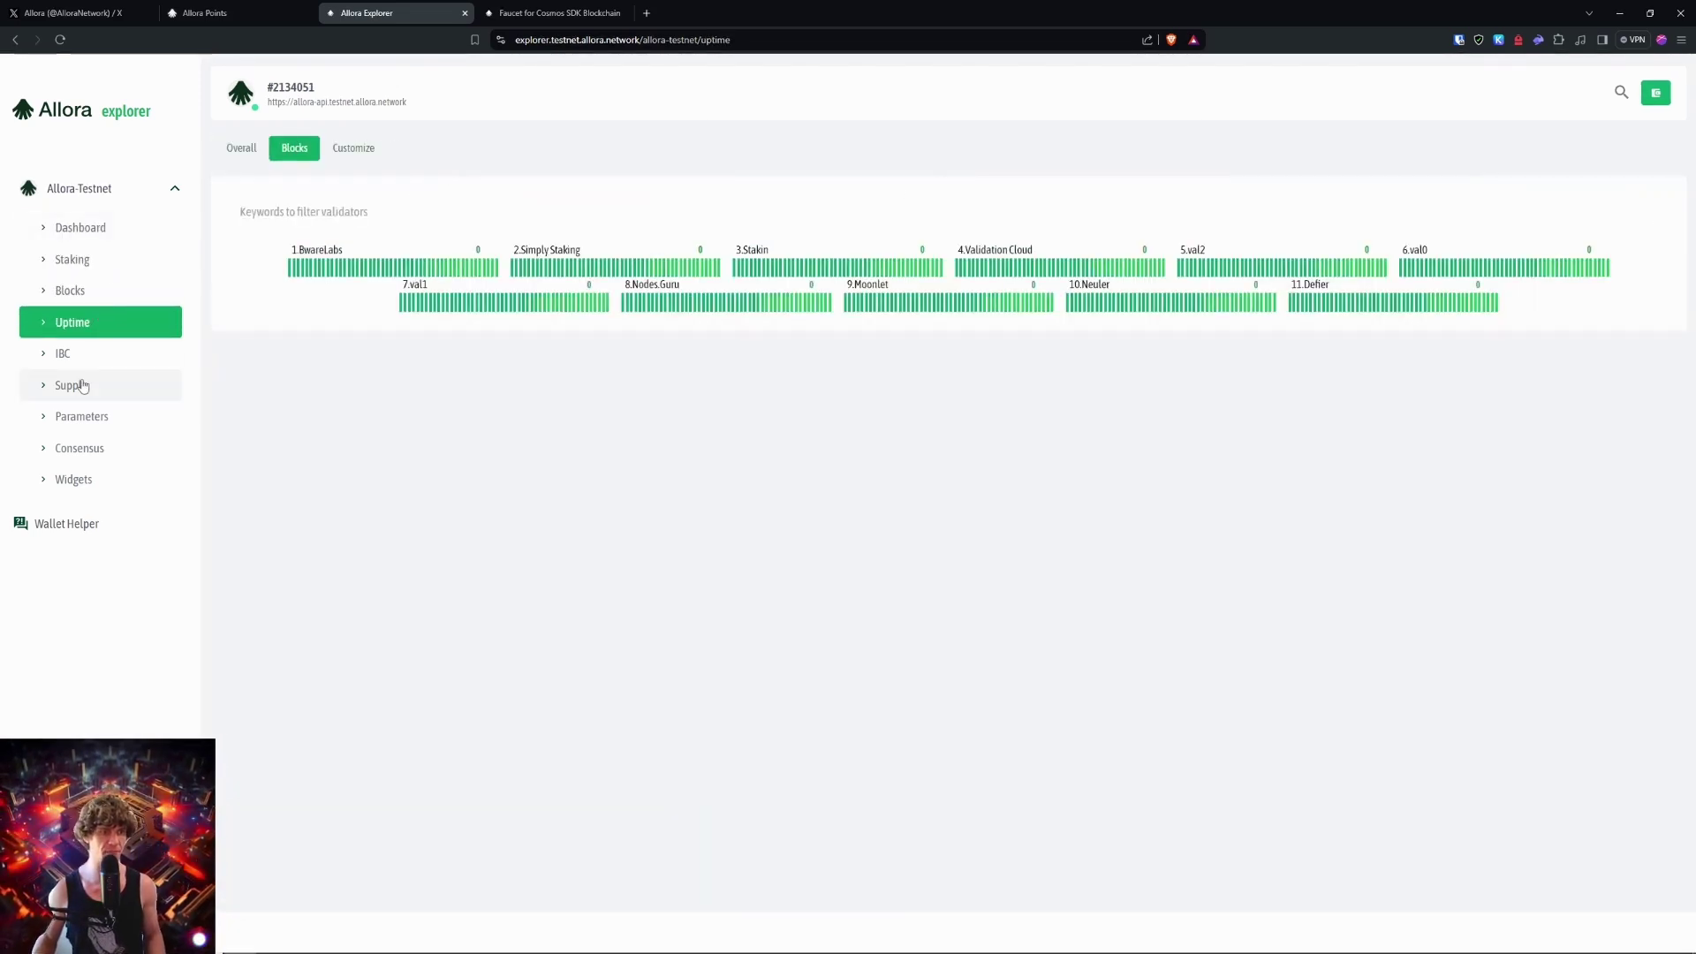
{"action": "left_click", "coordinate": [66, 353]}
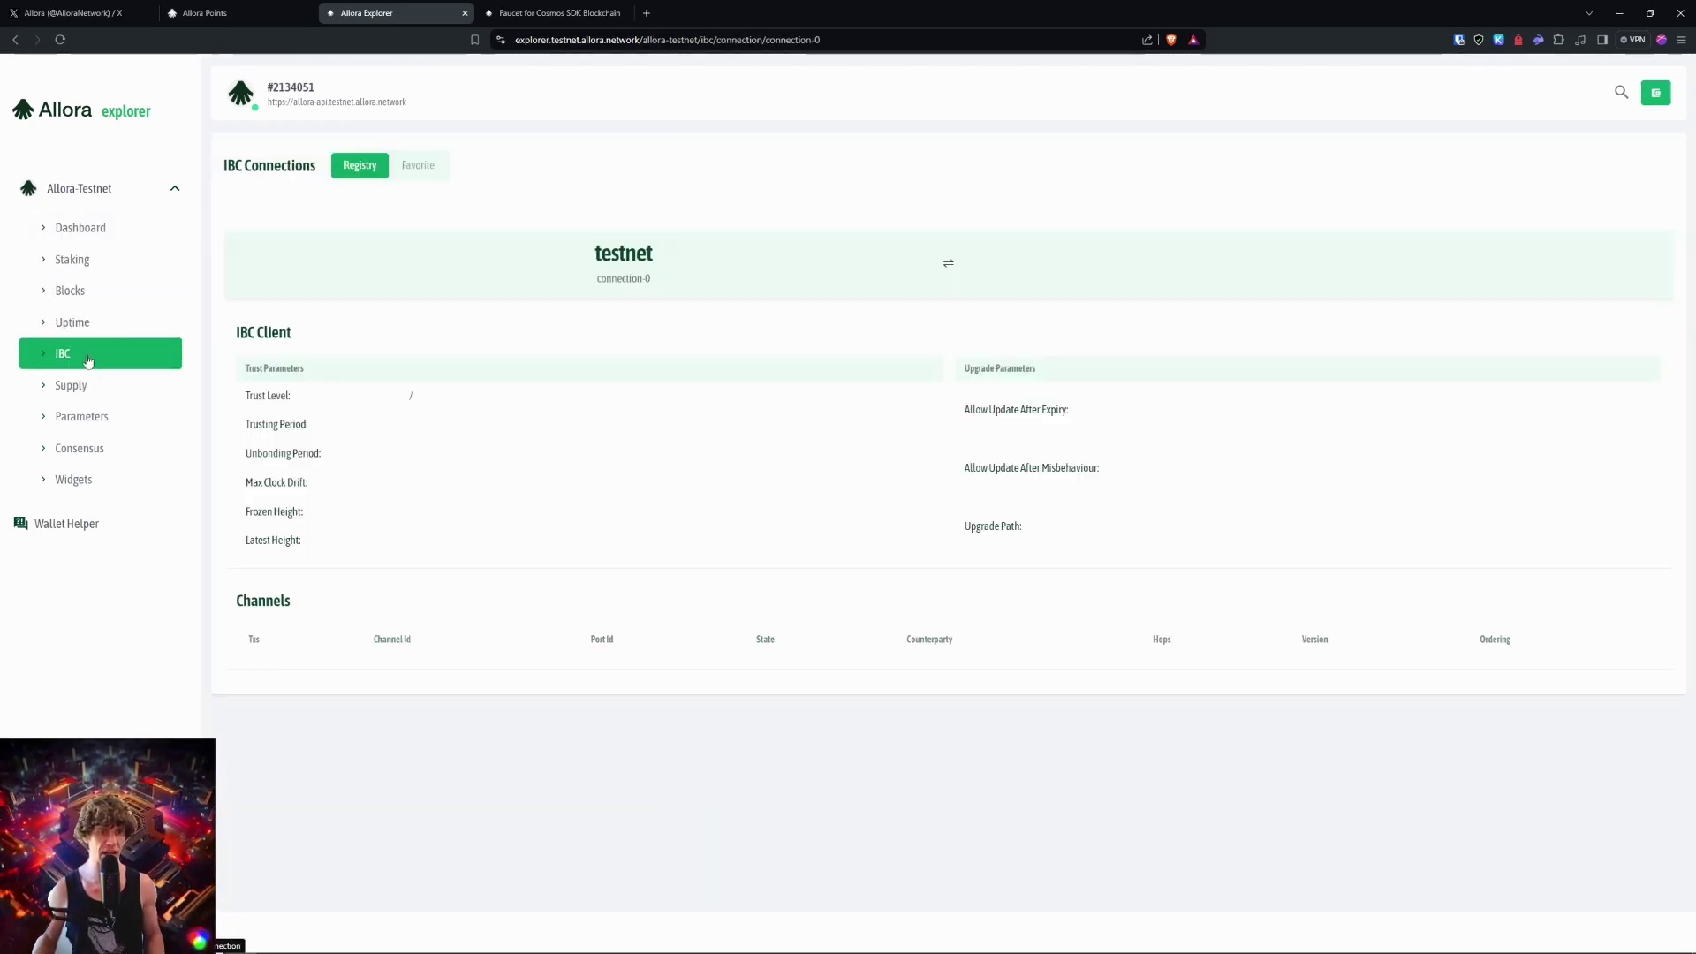
{"action": "left_click", "coordinate": [93, 227]}
Step: Check which tokens the swap form offers, then close it
{"action": "left_click", "coordinate": [531, 487]}
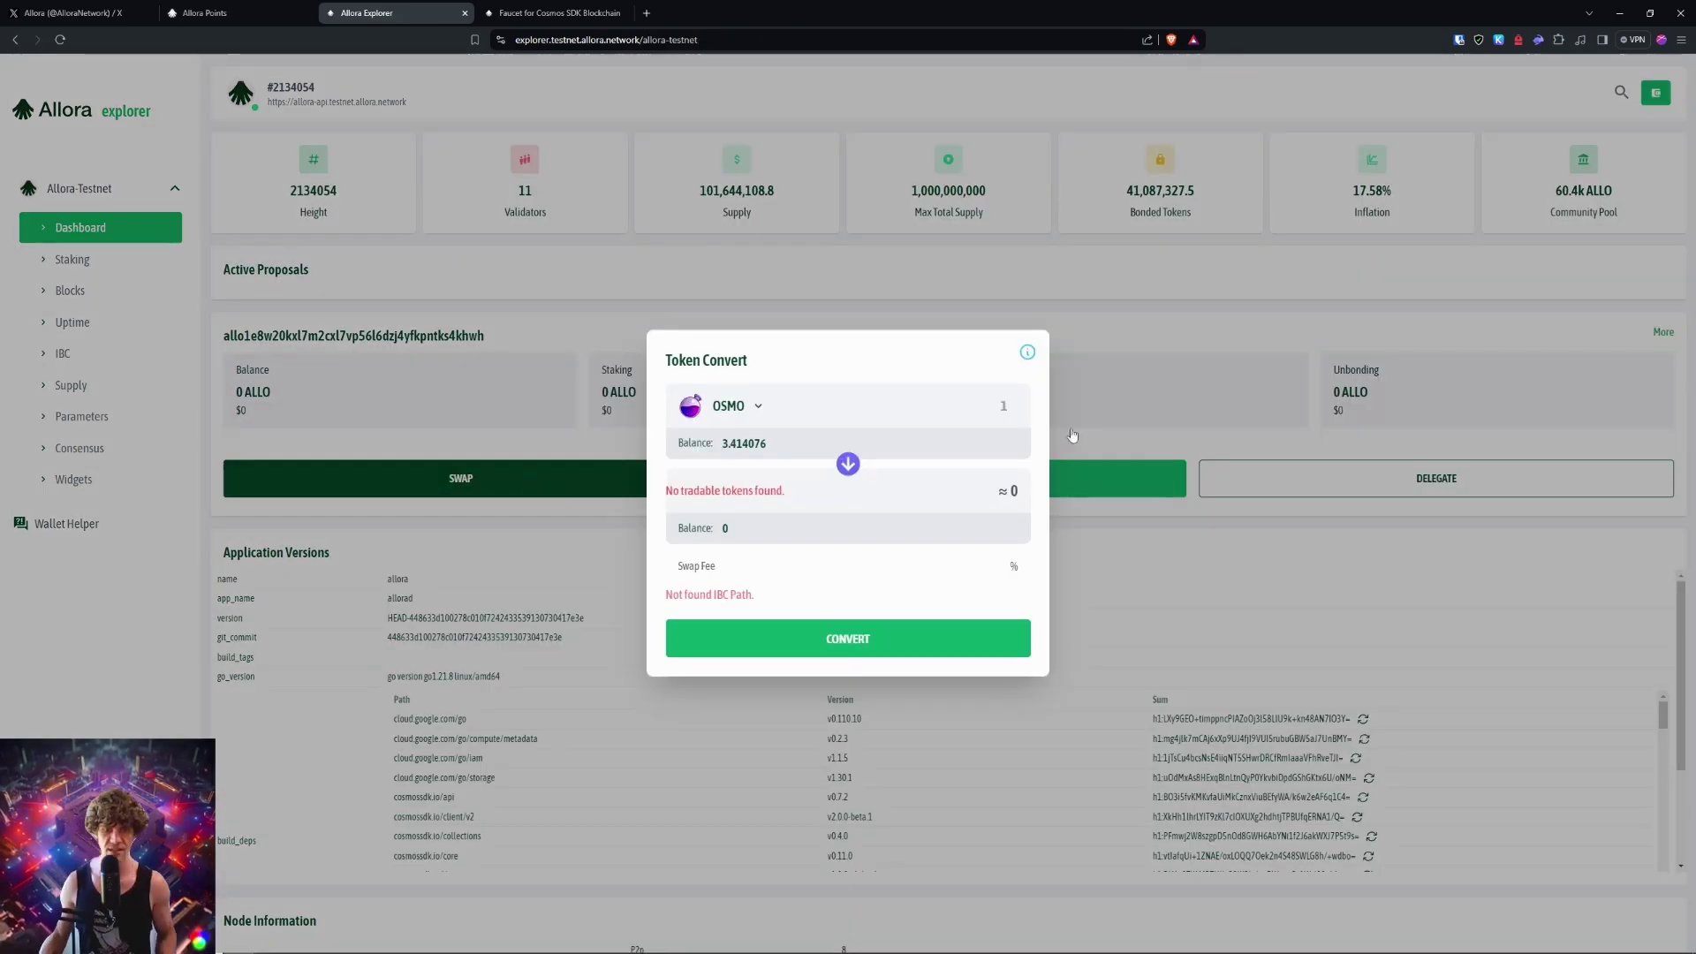
{"action": "left_click", "coordinate": [739, 415]}
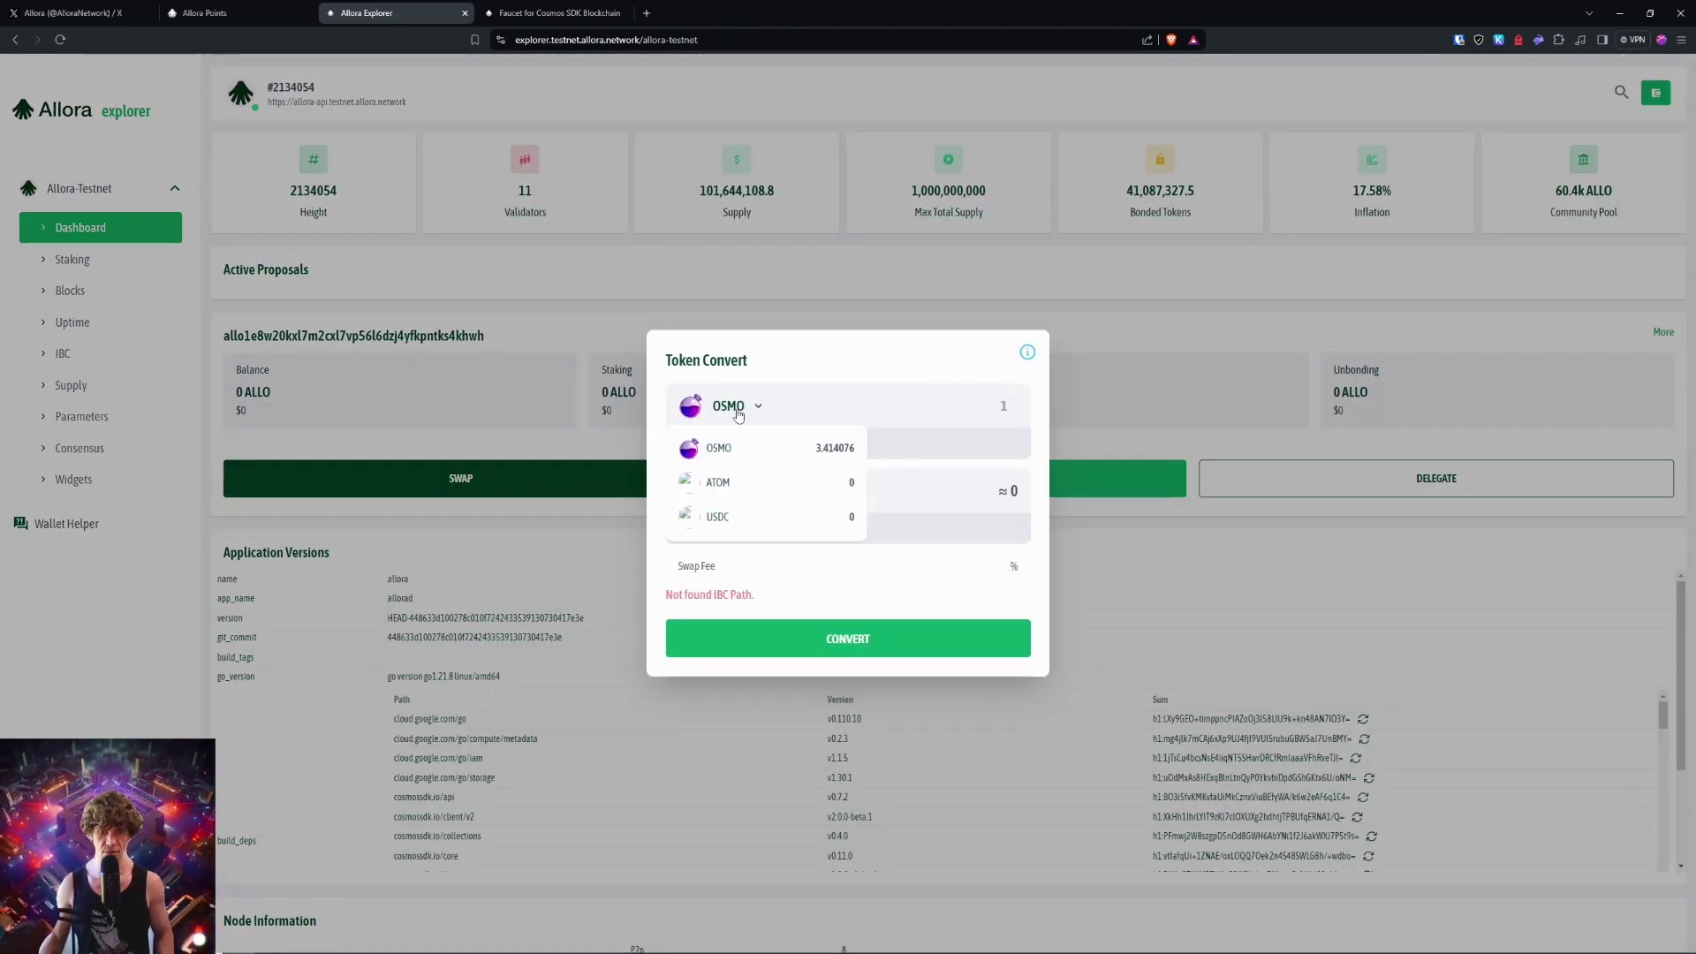
{"action": "left_click", "coordinate": [1060, 349]}
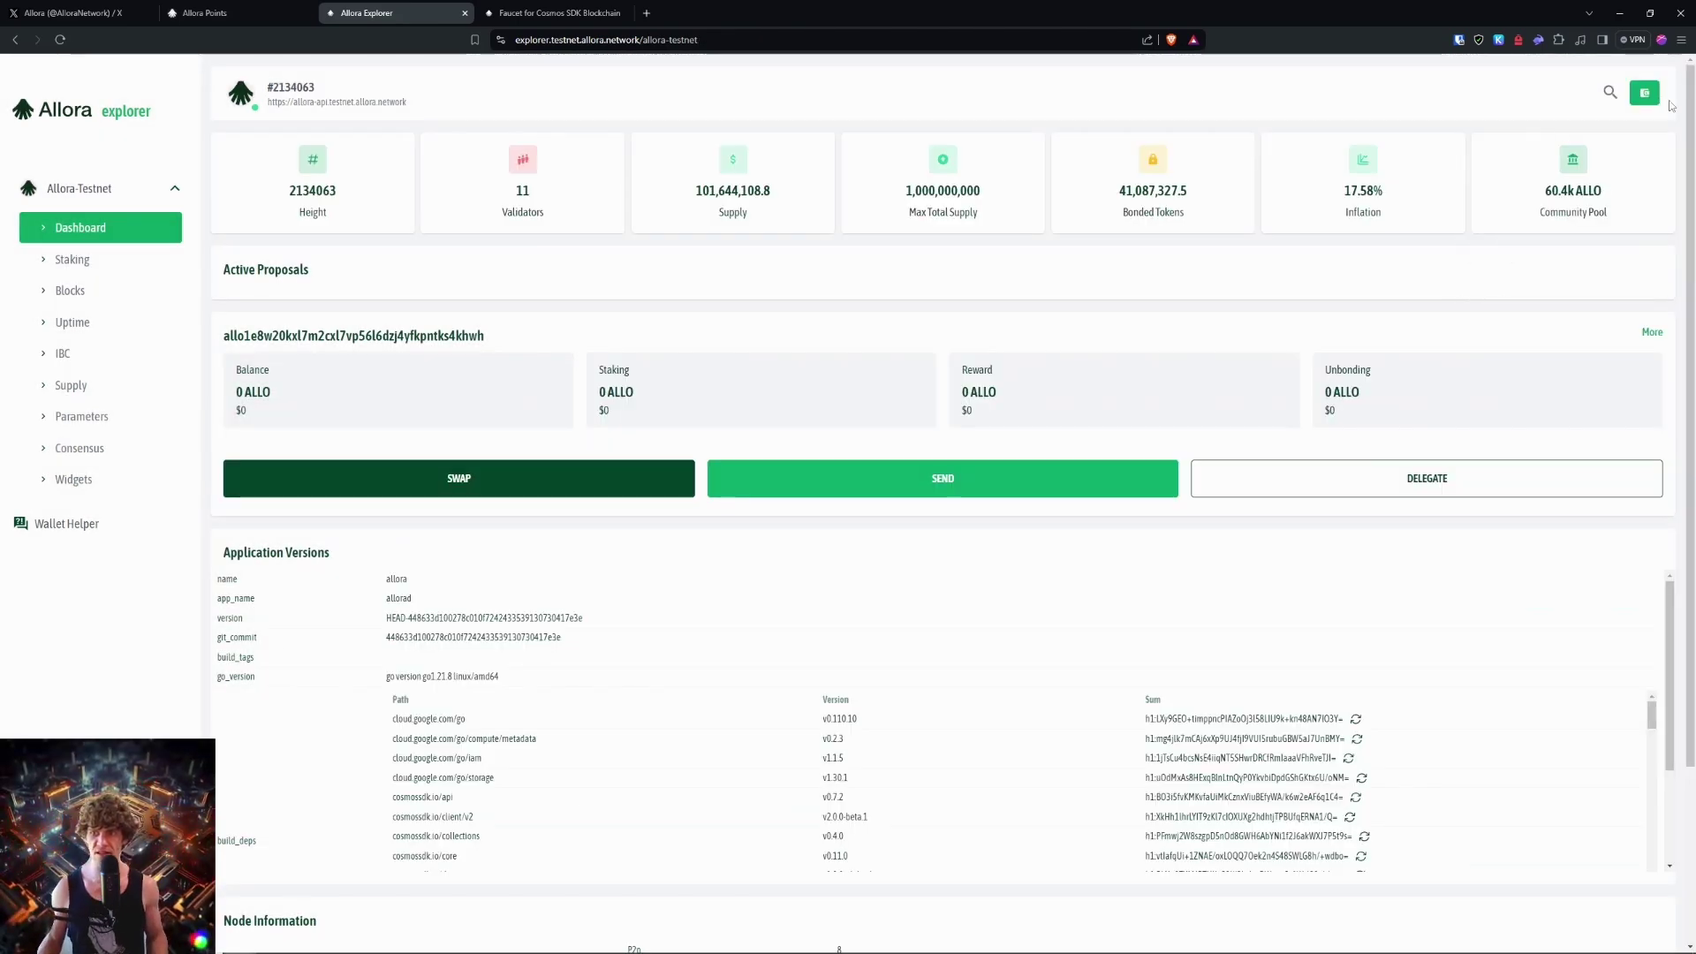
Step: Inspect the Keplr wallet's copy-address chain list, then dismiss Keplr
{"action": "left_click", "coordinate": [1499, 40]}
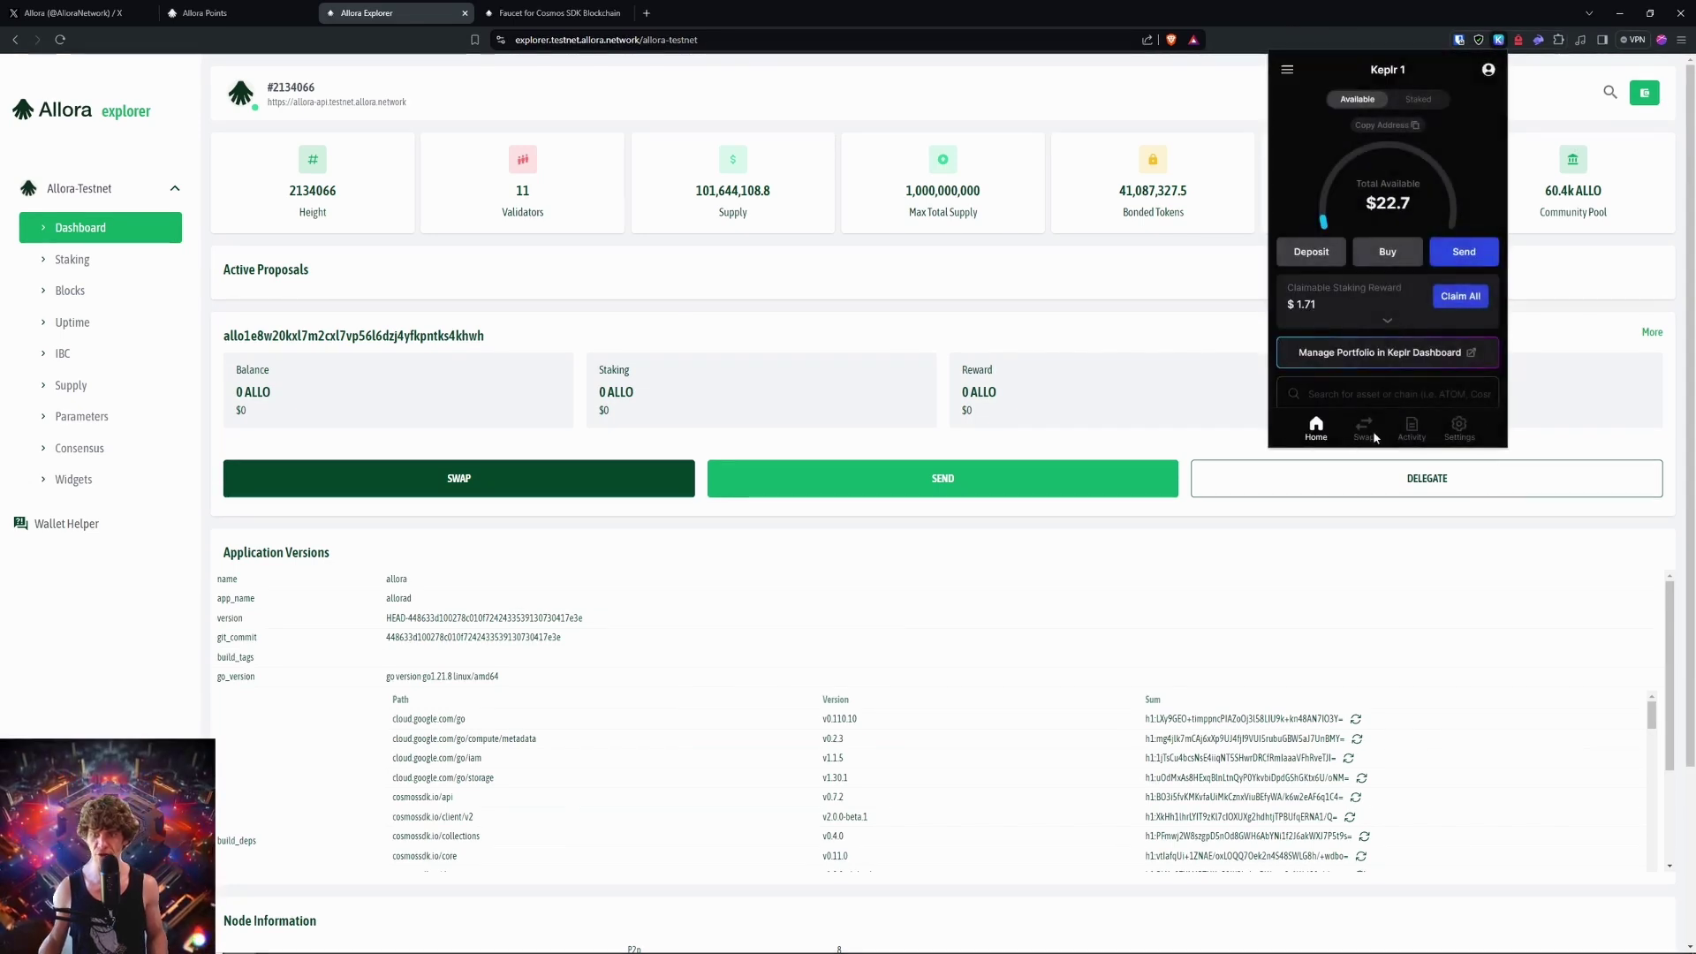
{"action": "left_click", "coordinate": [1417, 126]}
{"action": "left_click", "coordinate": [1378, 235]}
Step: Visit the Widgets, Consensus, Supply and Staking pages and the dashboard, then return to the faucet tab
{"action": "left_click", "coordinate": [74, 479]}
{"action": "left_click", "coordinate": [92, 447]}
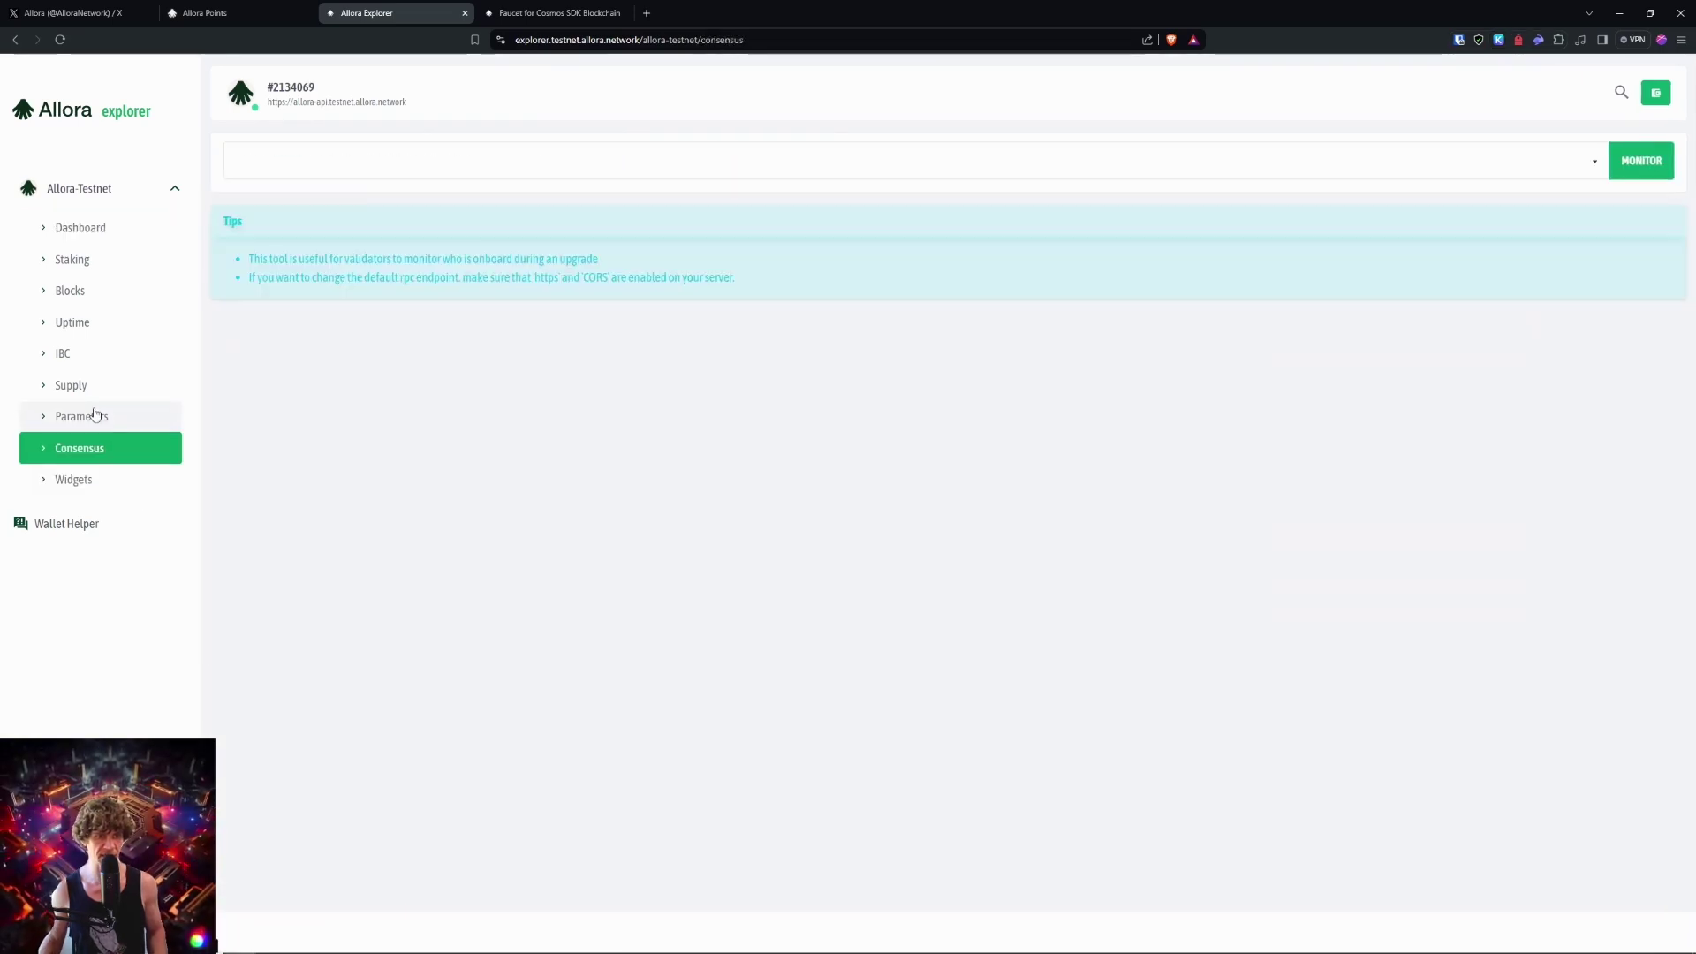
{"action": "left_click", "coordinate": [93, 386]}
{"action": "left_click", "coordinate": [93, 259]}
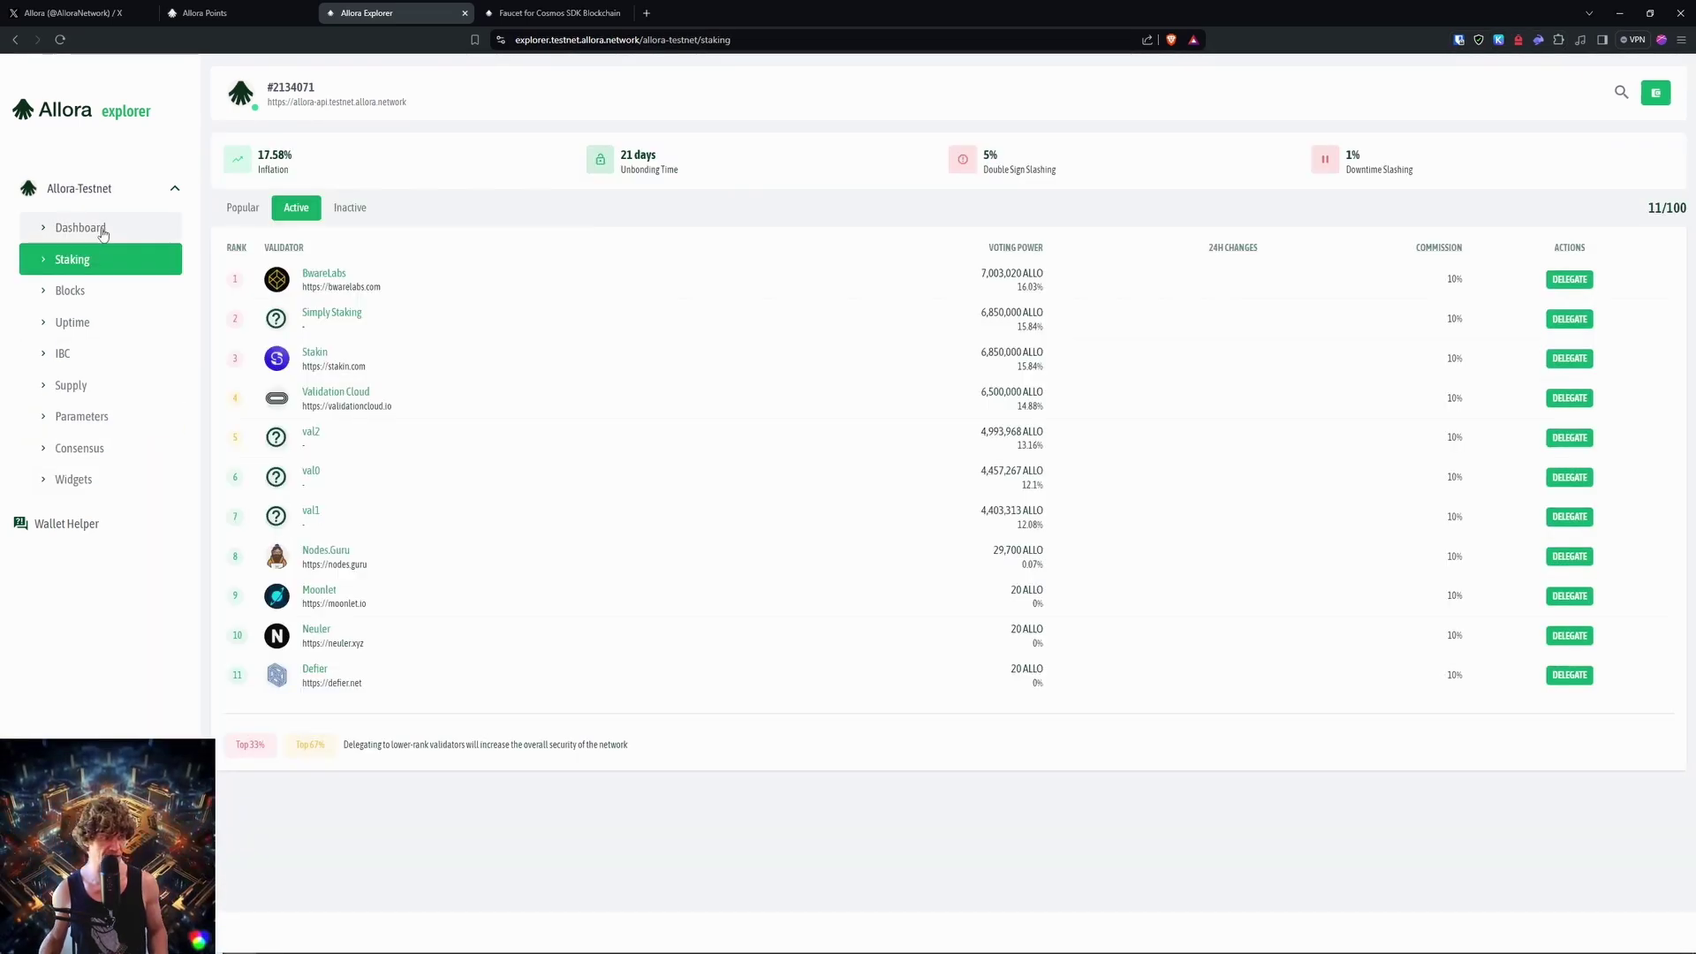
{"action": "left_click", "coordinate": [92, 227]}
{"action": "key", "text": "ctrl+Tab"}
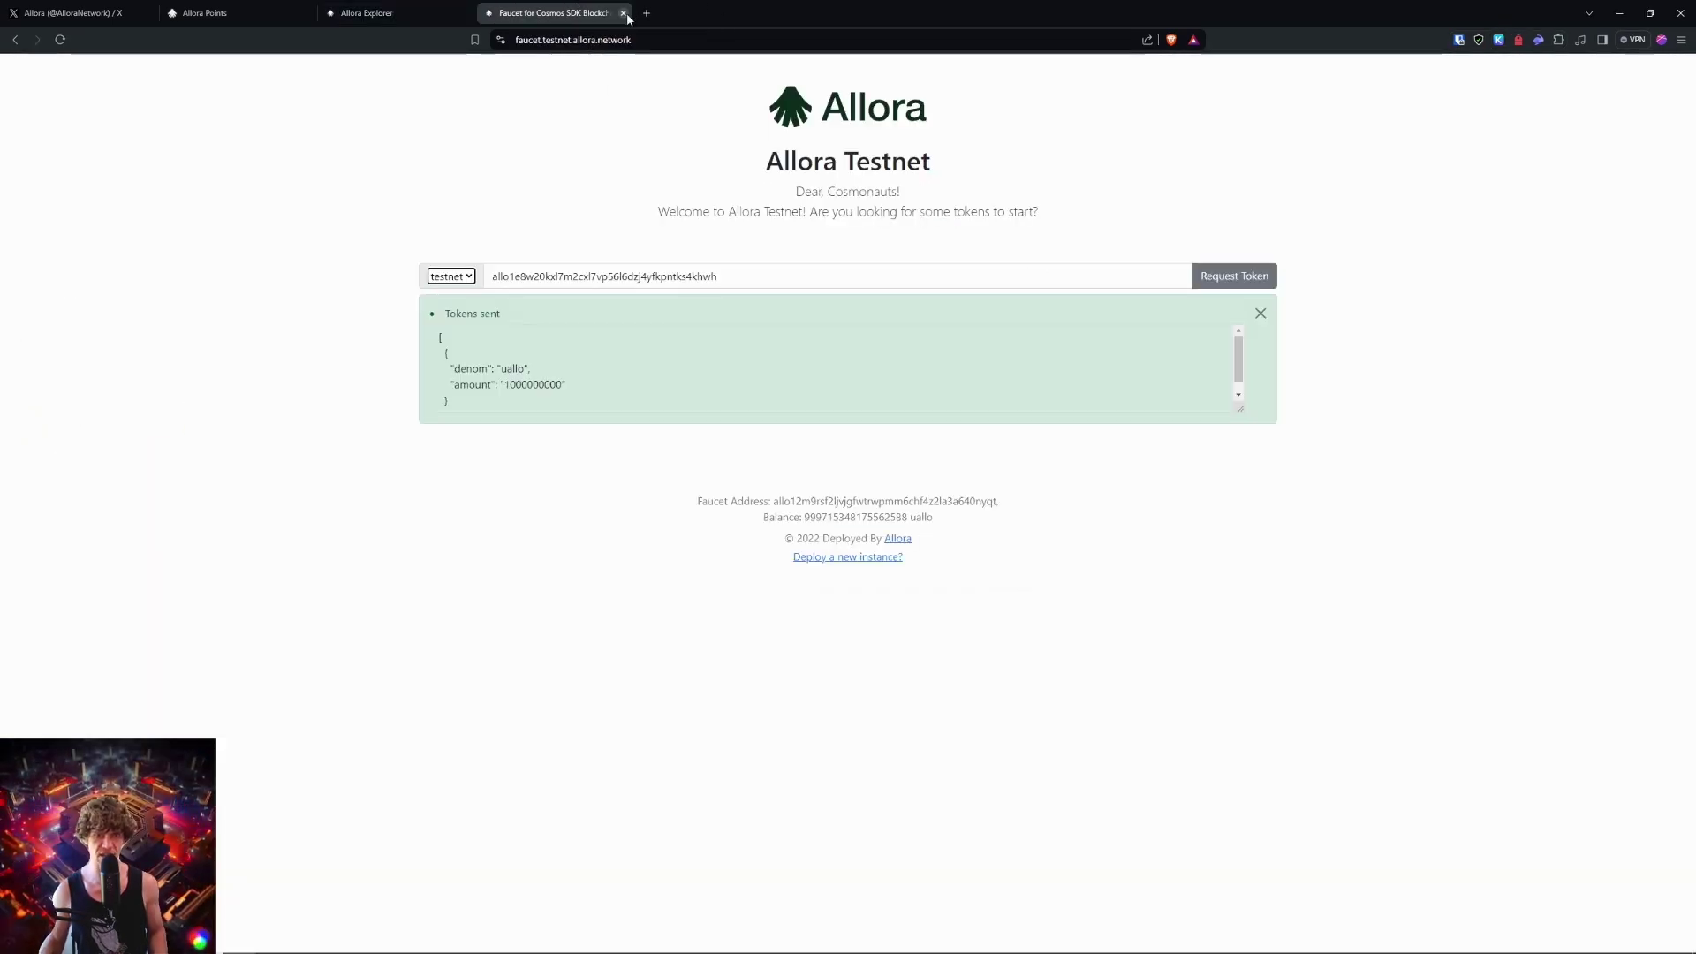
{"action": "left_click", "coordinate": [623, 13]}
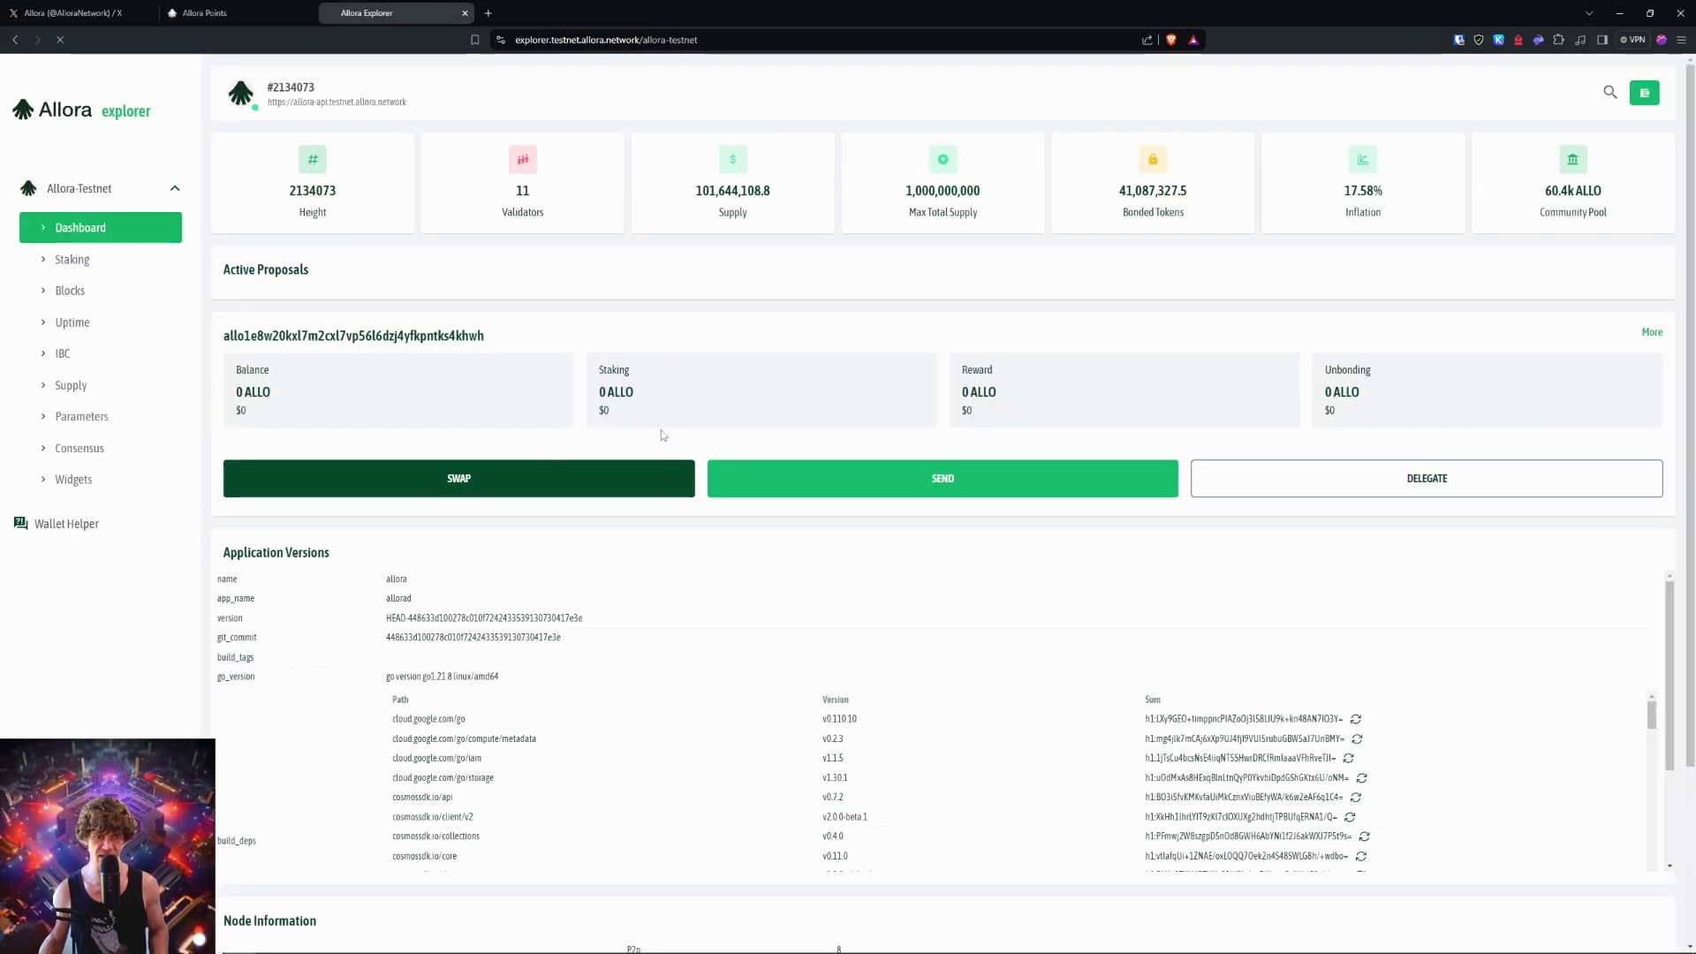
{"action": "left_click", "coordinate": [258, 380]}
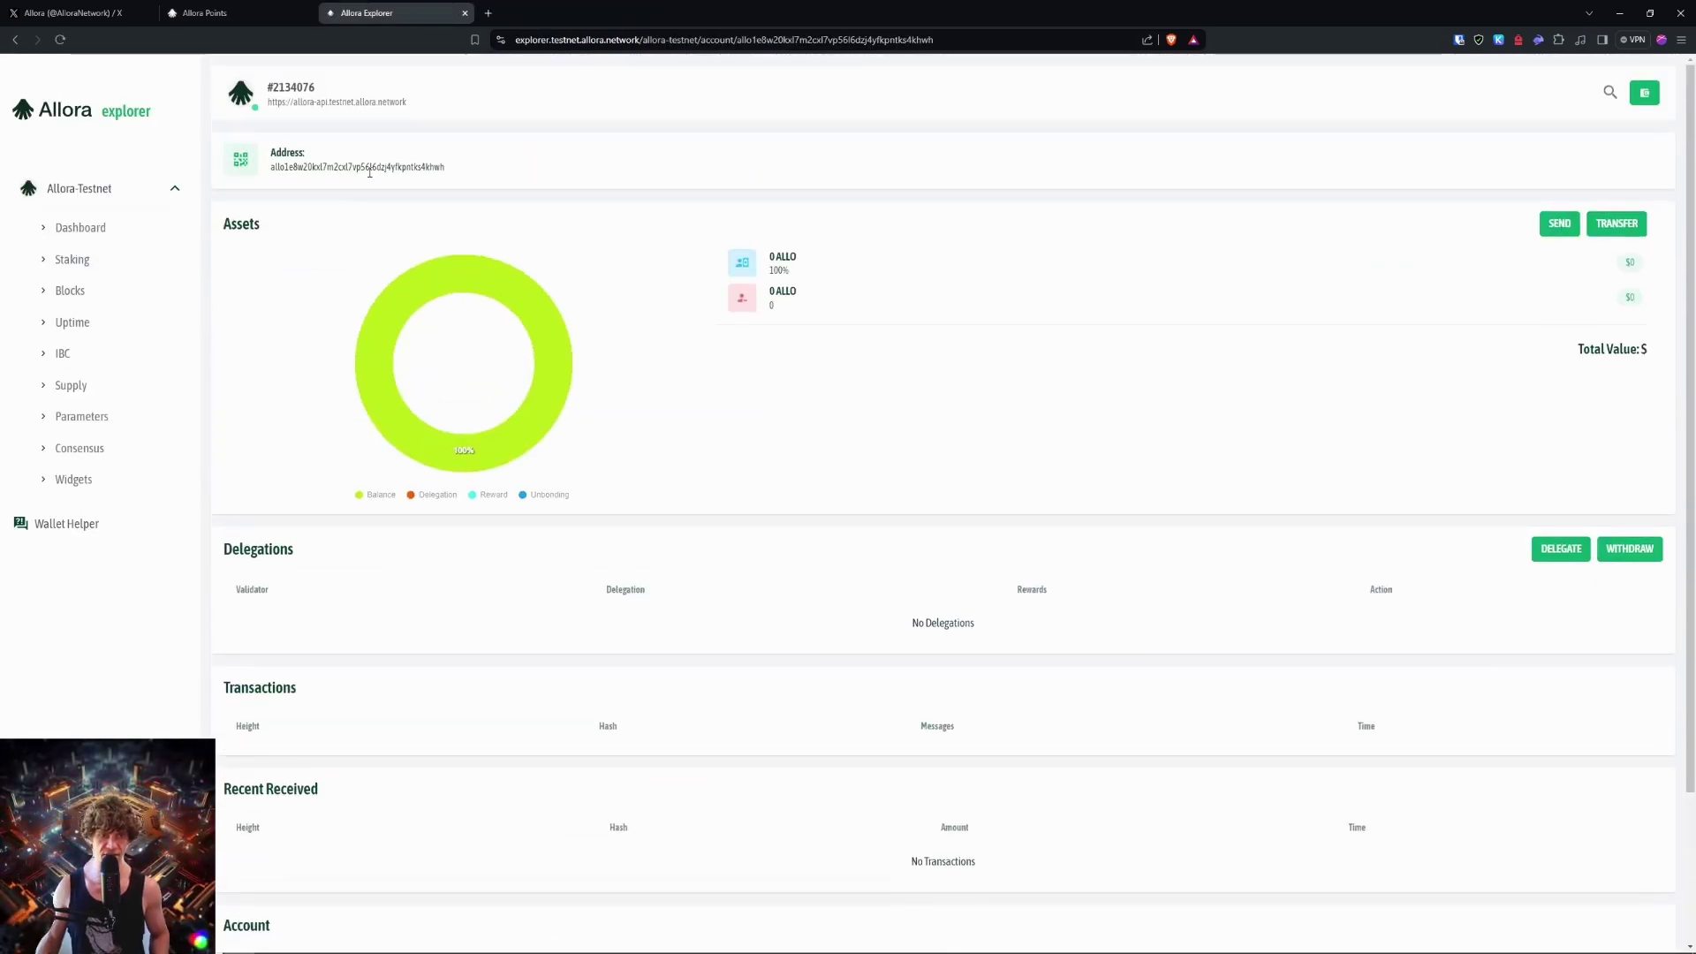
{"action": "left_click", "coordinate": [1559, 224]}
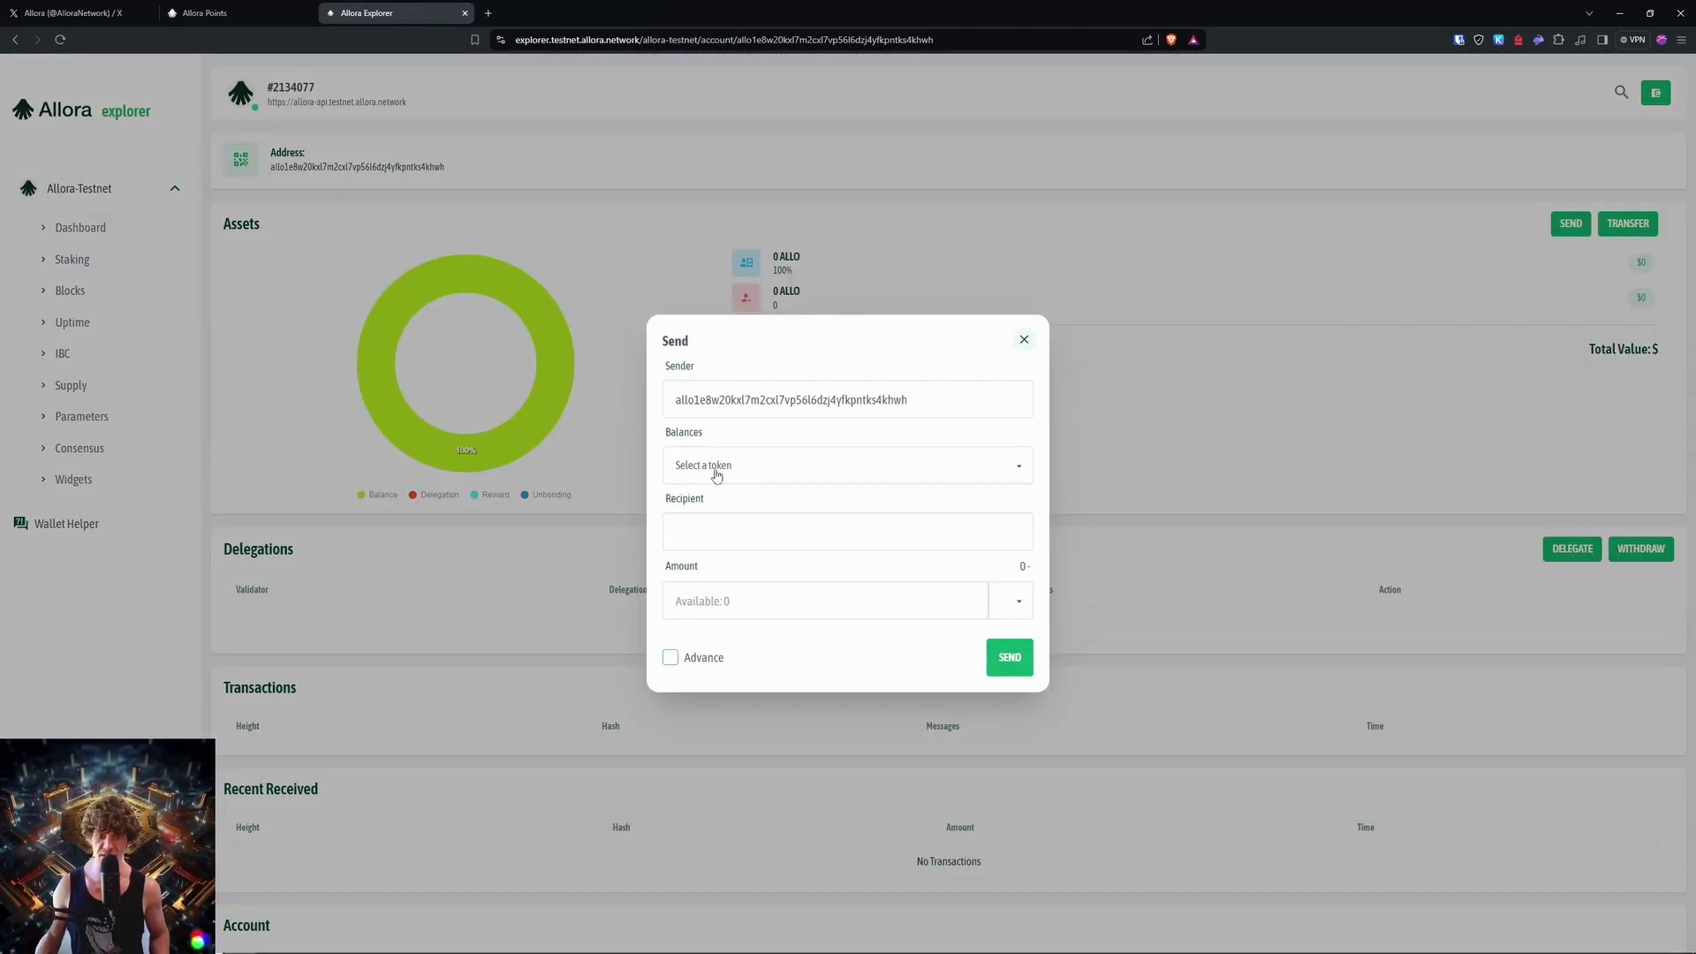
{"action": "left_click", "coordinate": [826, 477]}
{"action": "left_click", "coordinate": [822, 505]}
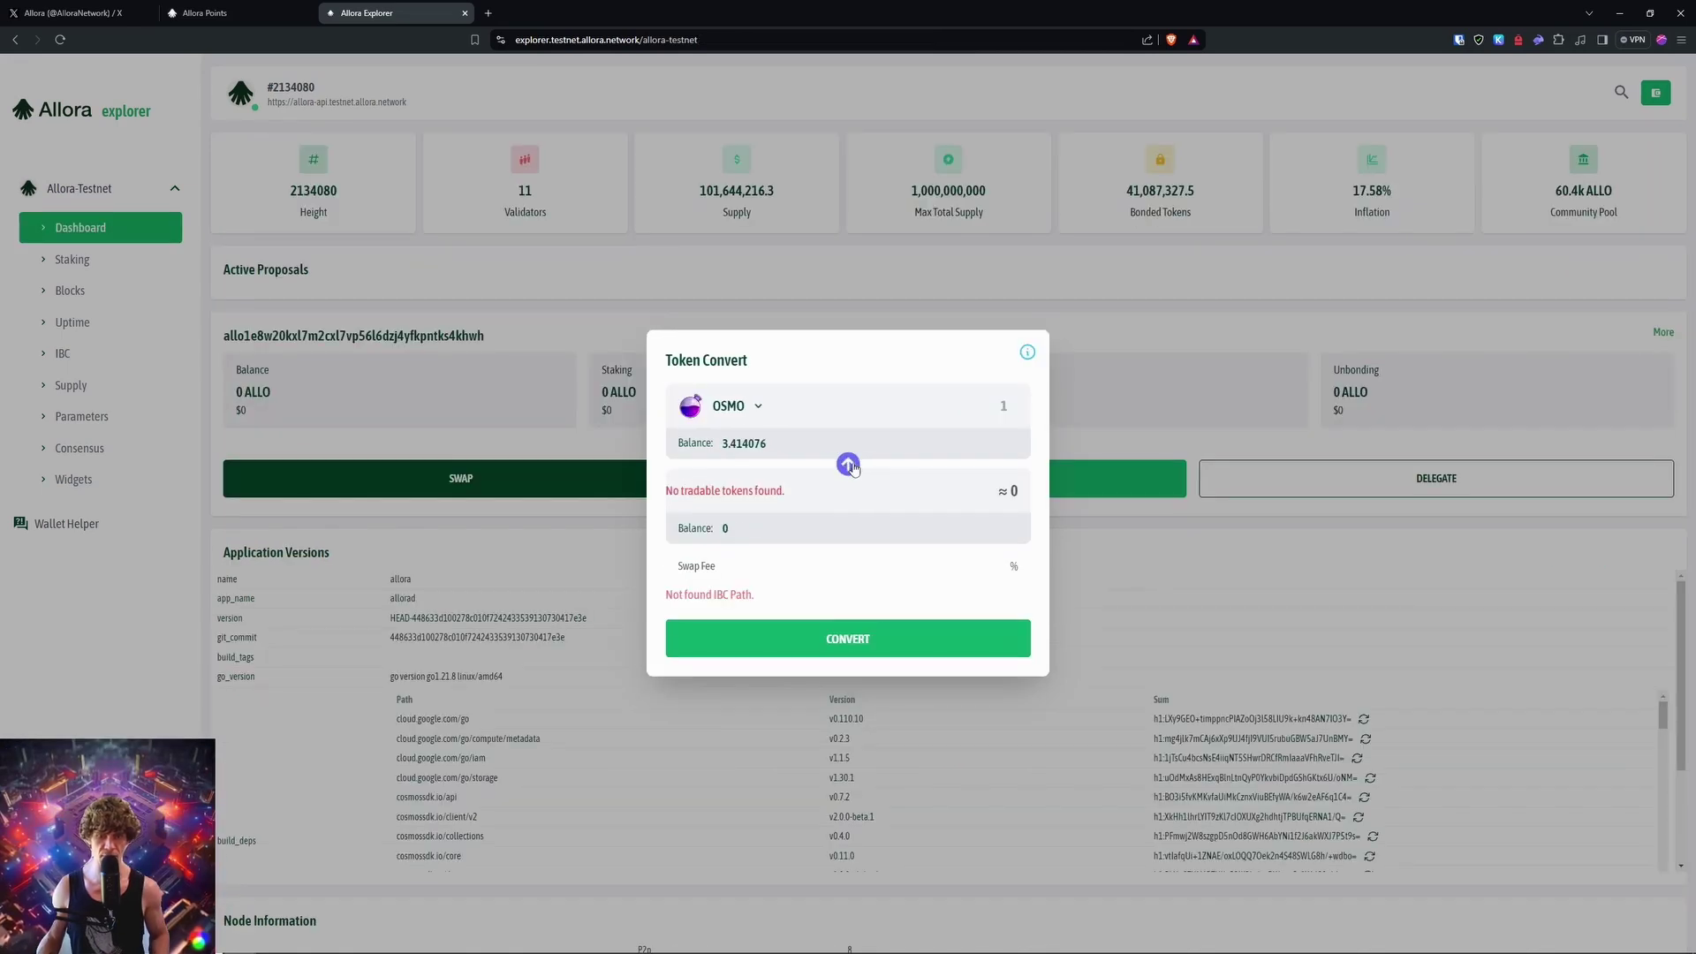
{"action": "left_click", "coordinate": [761, 494]}
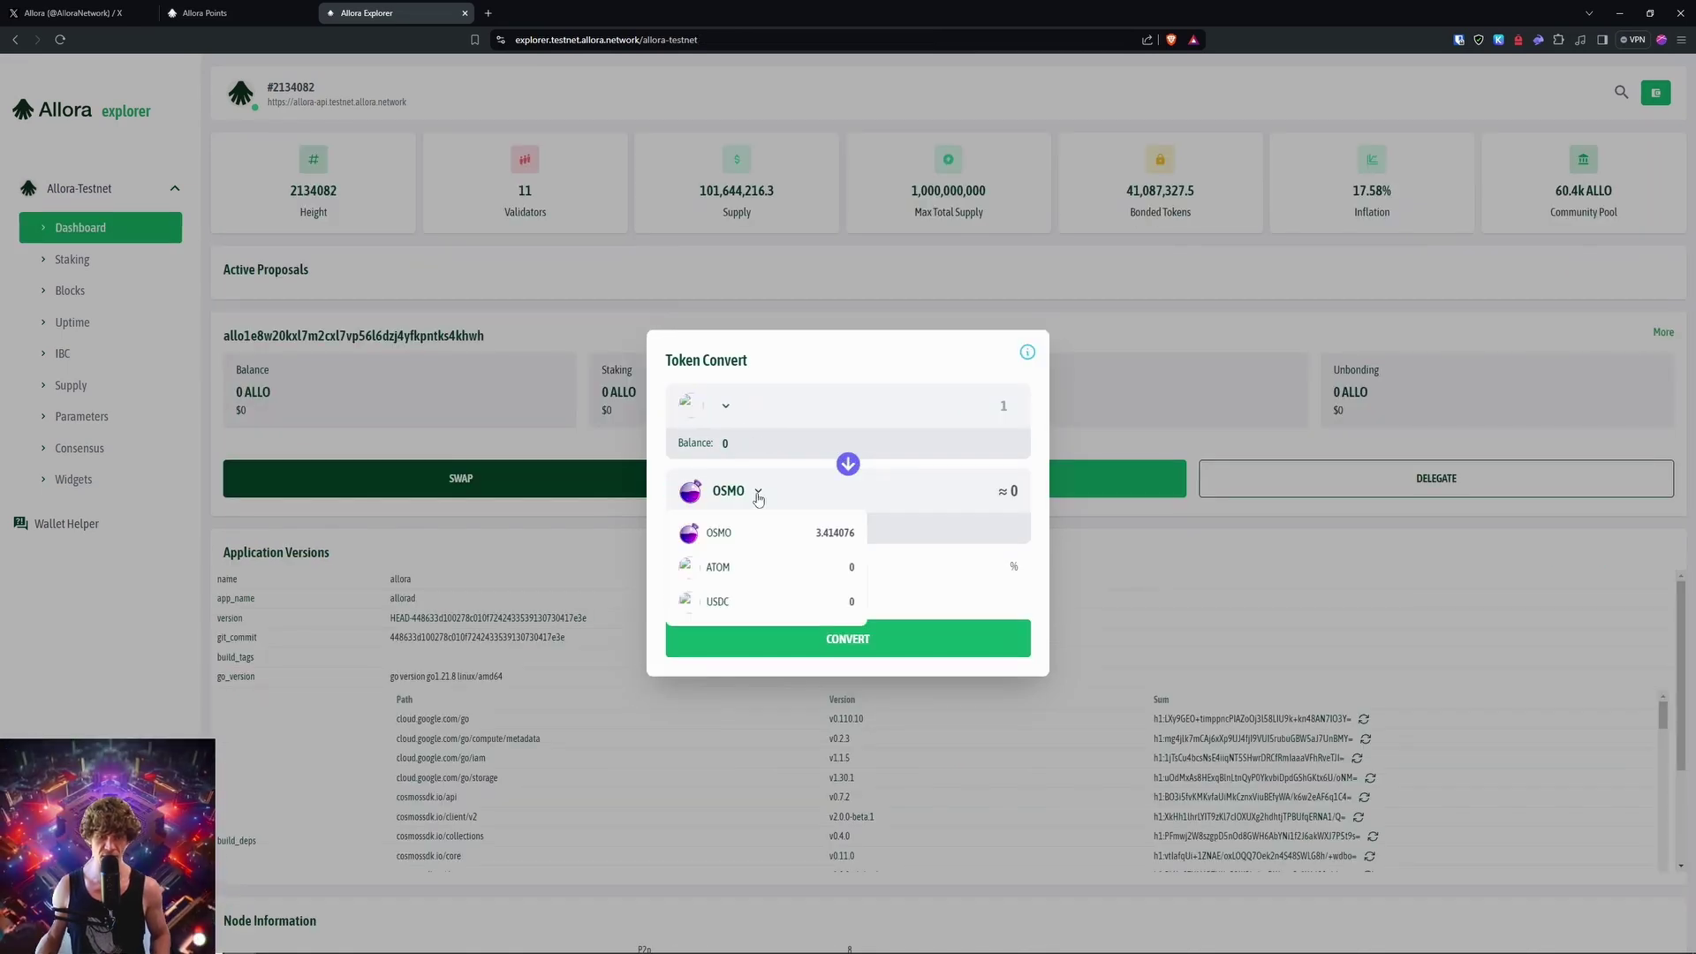
{"action": "left_click", "coordinate": [1148, 362]}
{"action": "left_click", "coordinate": [1109, 481]}
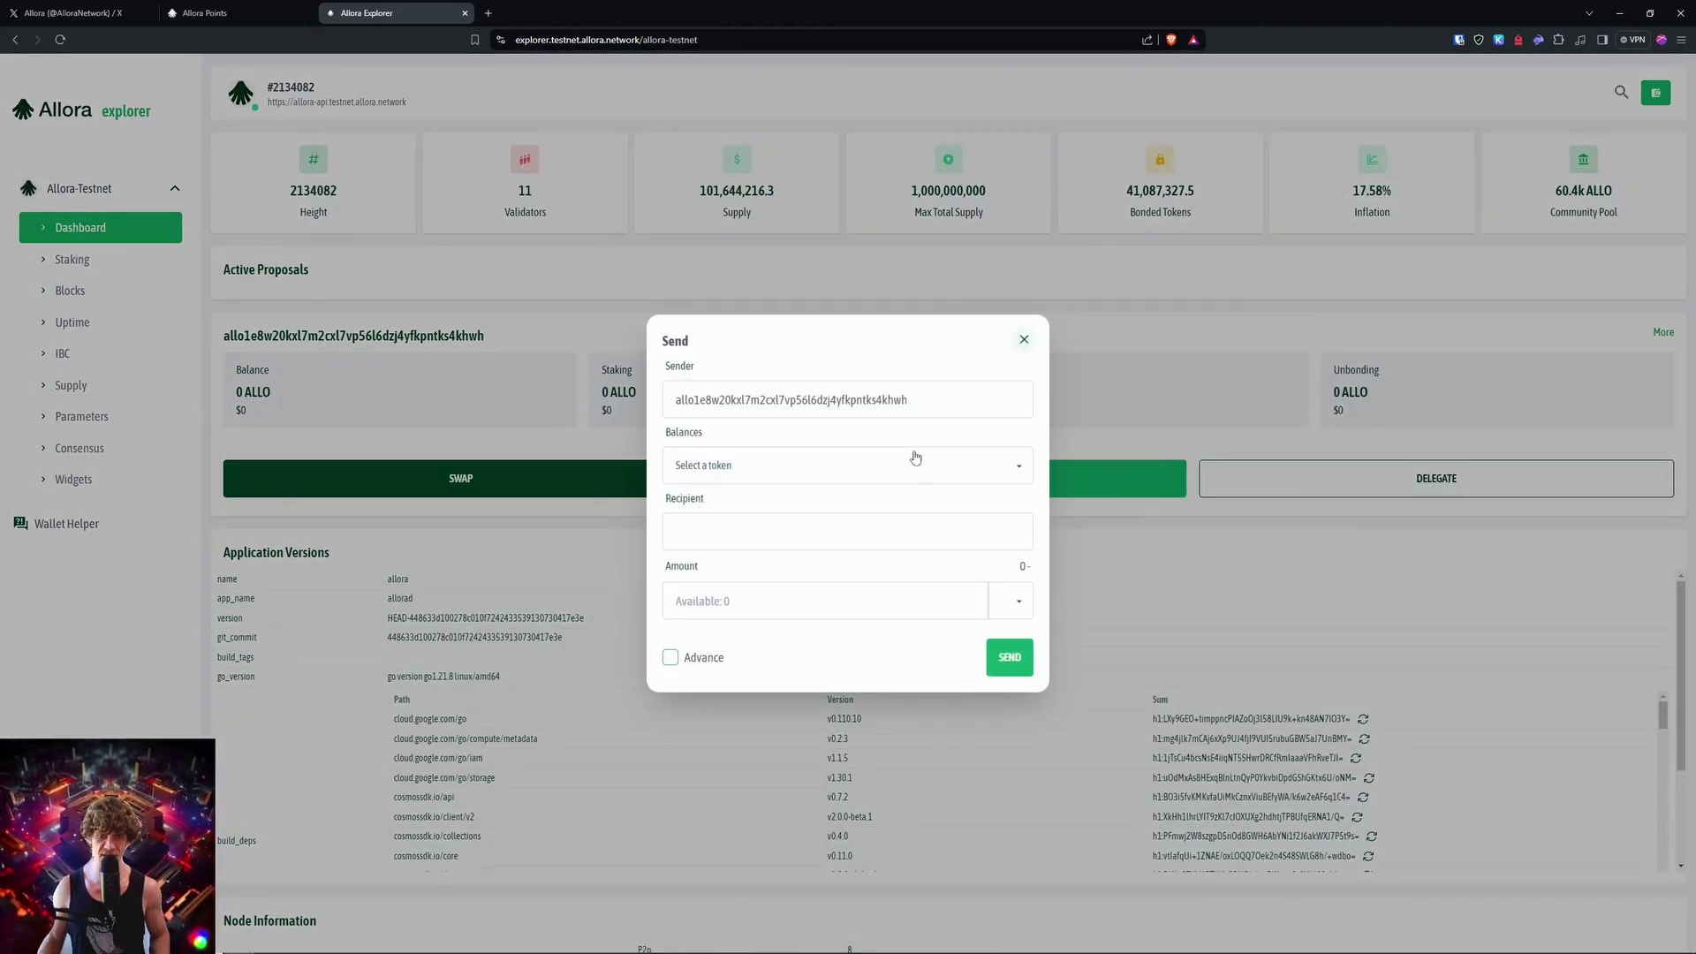
{"action": "left_click", "coordinate": [916, 466]}
{"action": "left_click", "coordinate": [886, 505]}
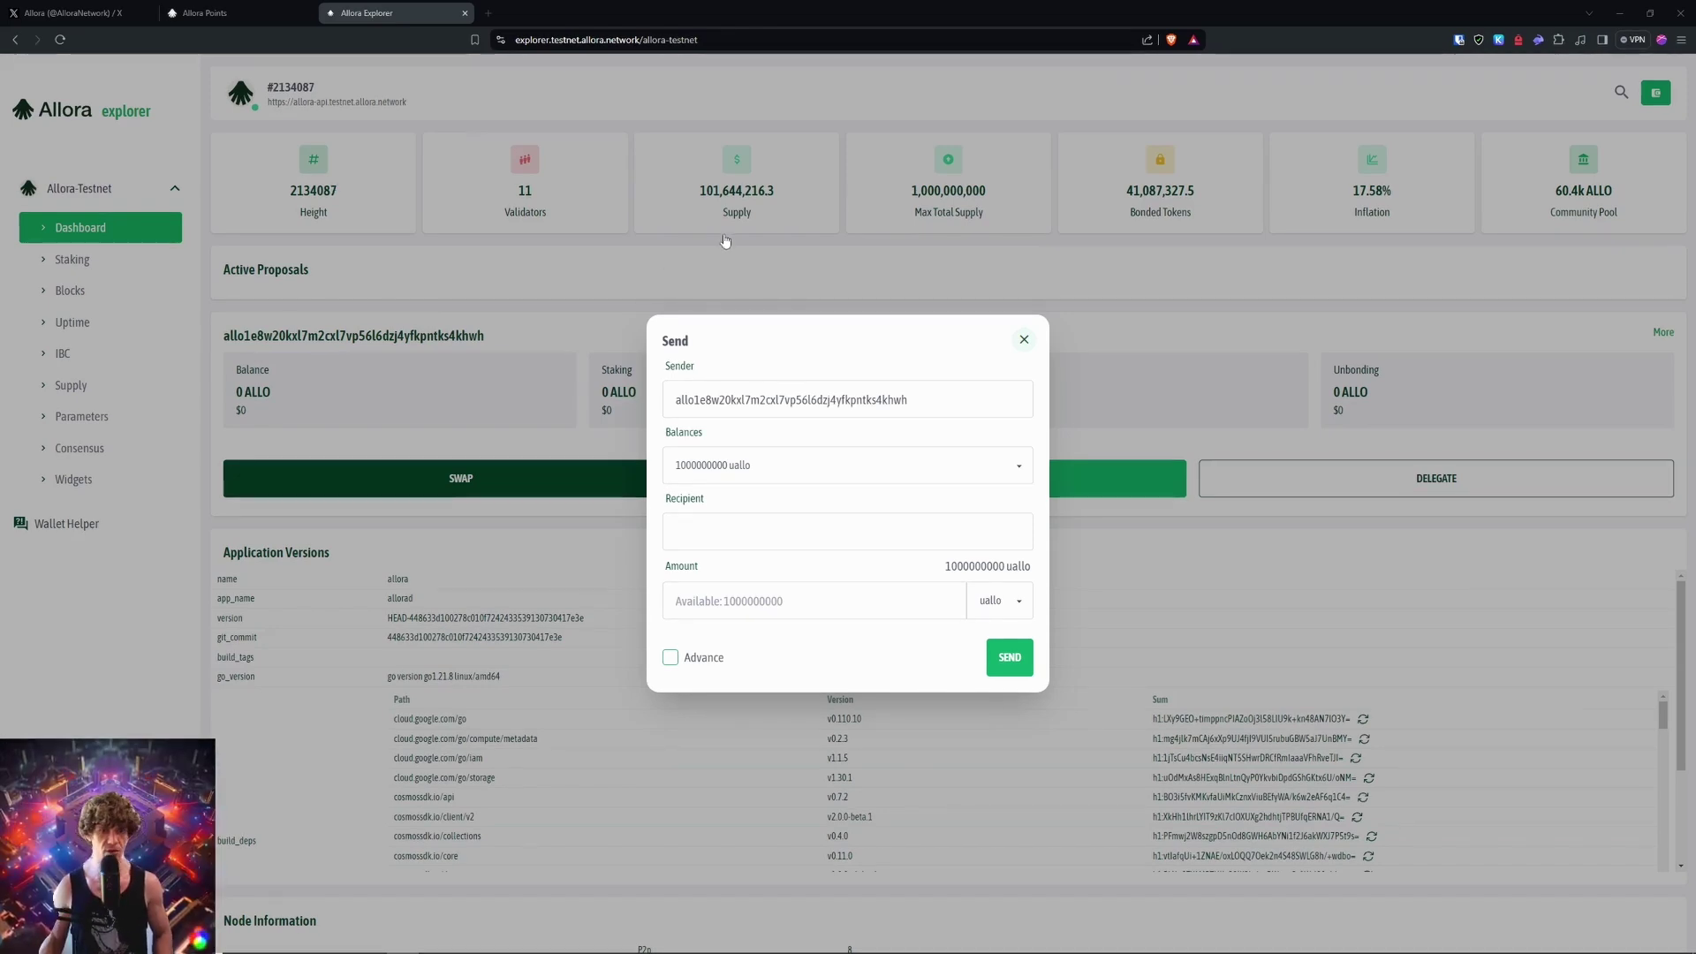
{"action": "left_click", "coordinate": [377, 305]}
Step: Copy the second wallet's address in Allora Points and approve adding the Allora chain to it
{"action": "key", "text": "ctrl+shift+Tab"}
{"action": "left_click", "coordinate": [375, 265]}
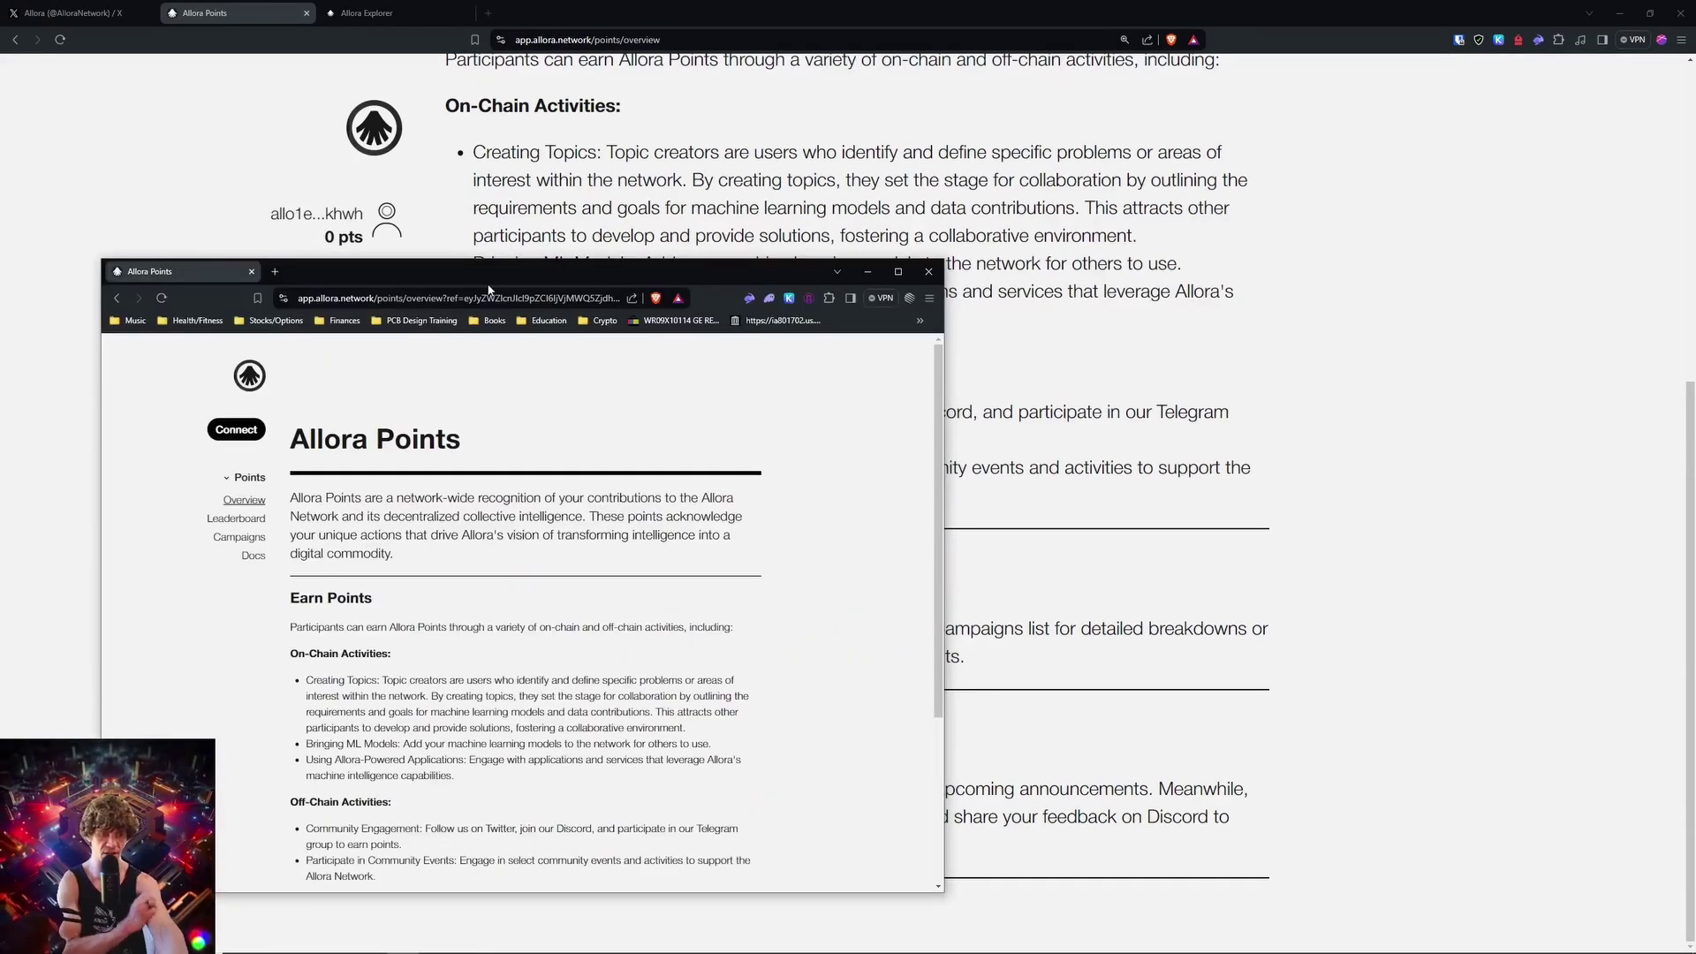
{"action": "left_click", "coordinate": [764, 716]}
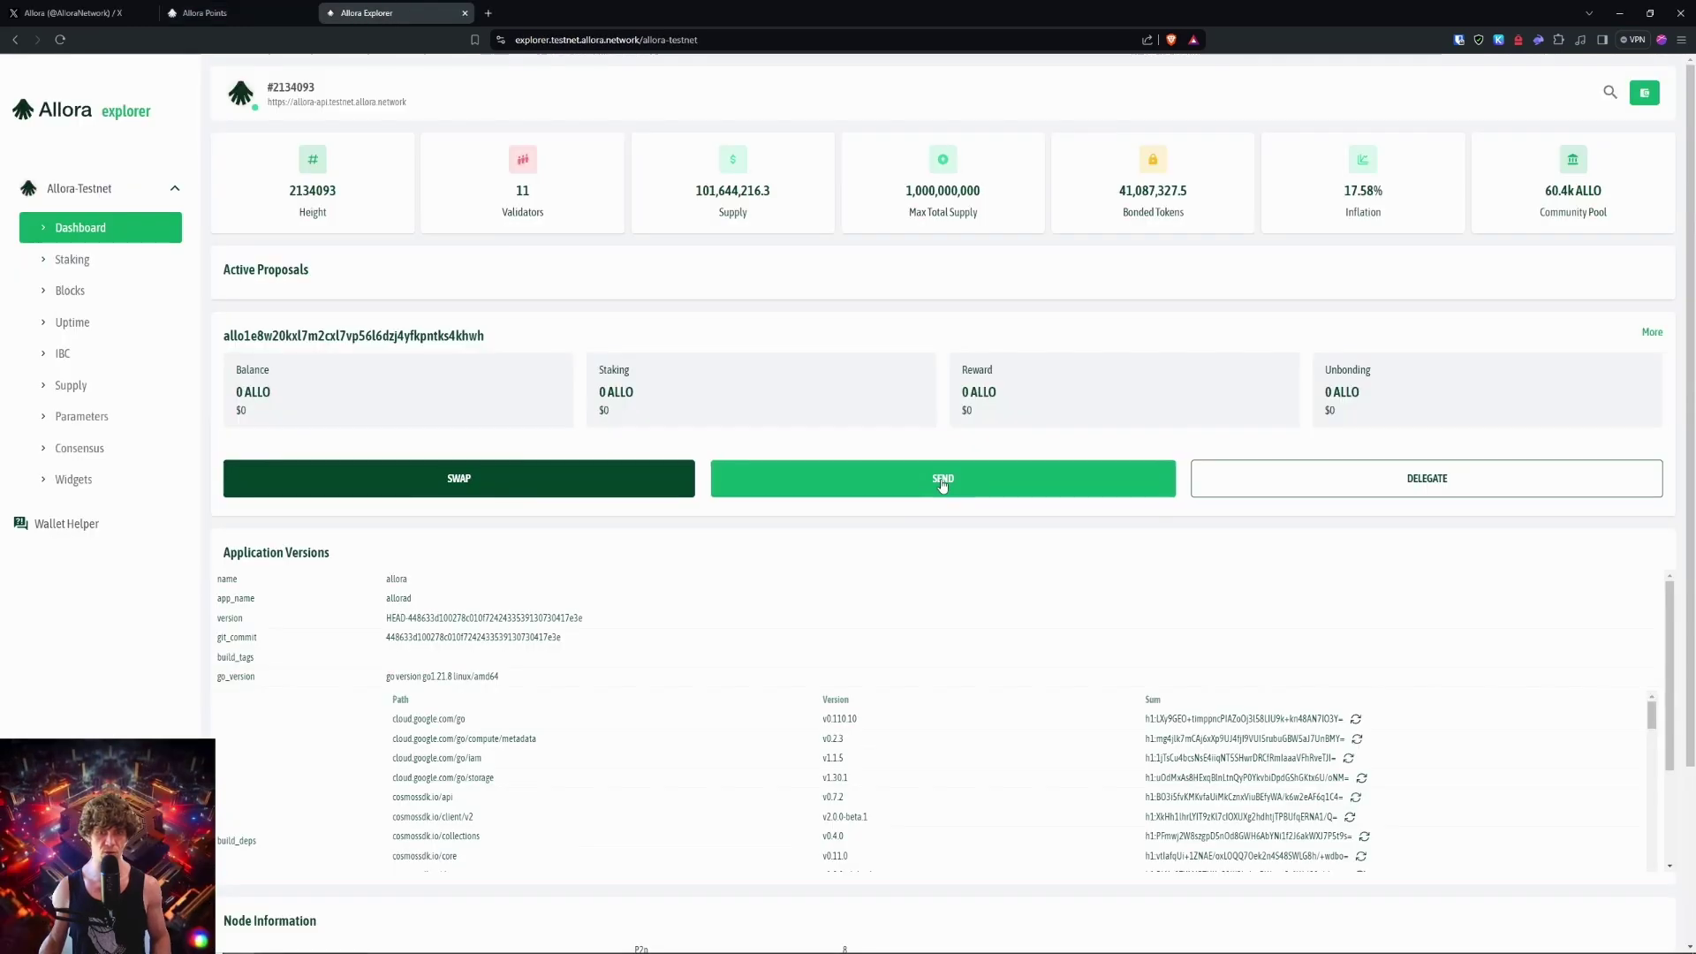
{"action": "left_click", "coordinate": [934, 478]}
Step: Send 100000 uallo to the second wallet's address, approve in Keplr, and maximise the second window
{"action": "left_click", "coordinate": [847, 465]}
{"action": "left_click", "coordinate": [814, 508]}
{"action": "left_click", "coordinate": [808, 532]}
{"action": "type", "text": "allo12nu5hs7nfct3rckrtyn0njvd8ck36m73s0t8sq"}
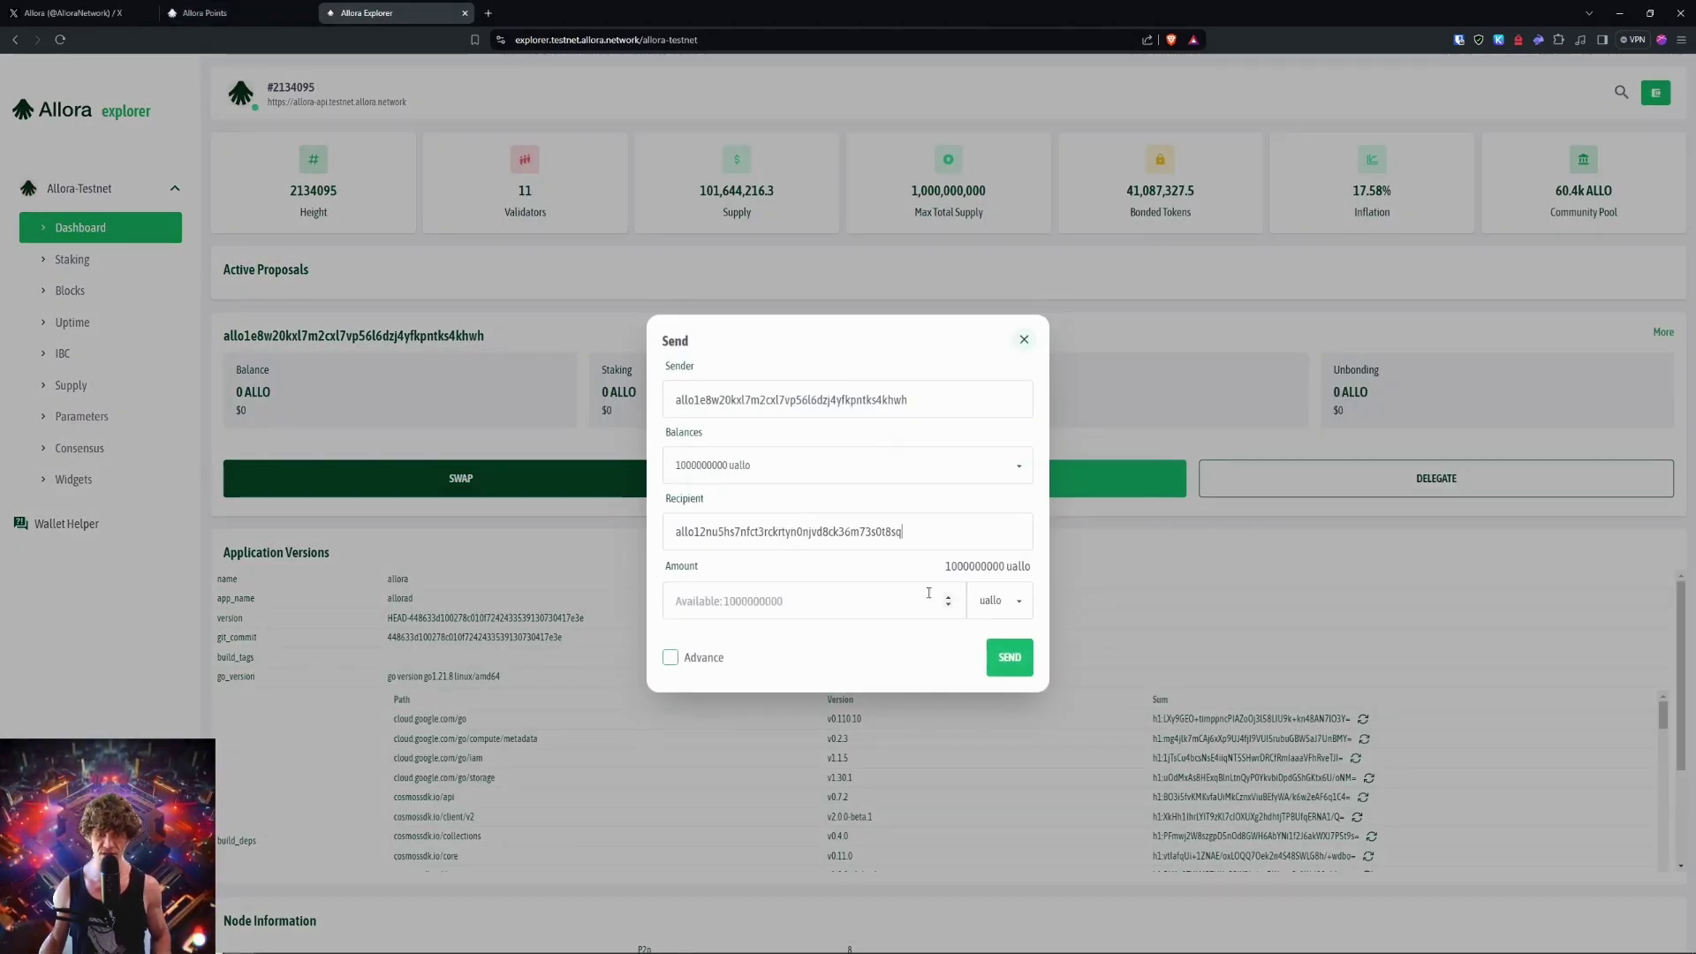
{"action": "left_click", "coordinate": [909, 600]}
{"action": "type", "text": "100000"}
{"action": "left_click", "coordinate": [1008, 659]}
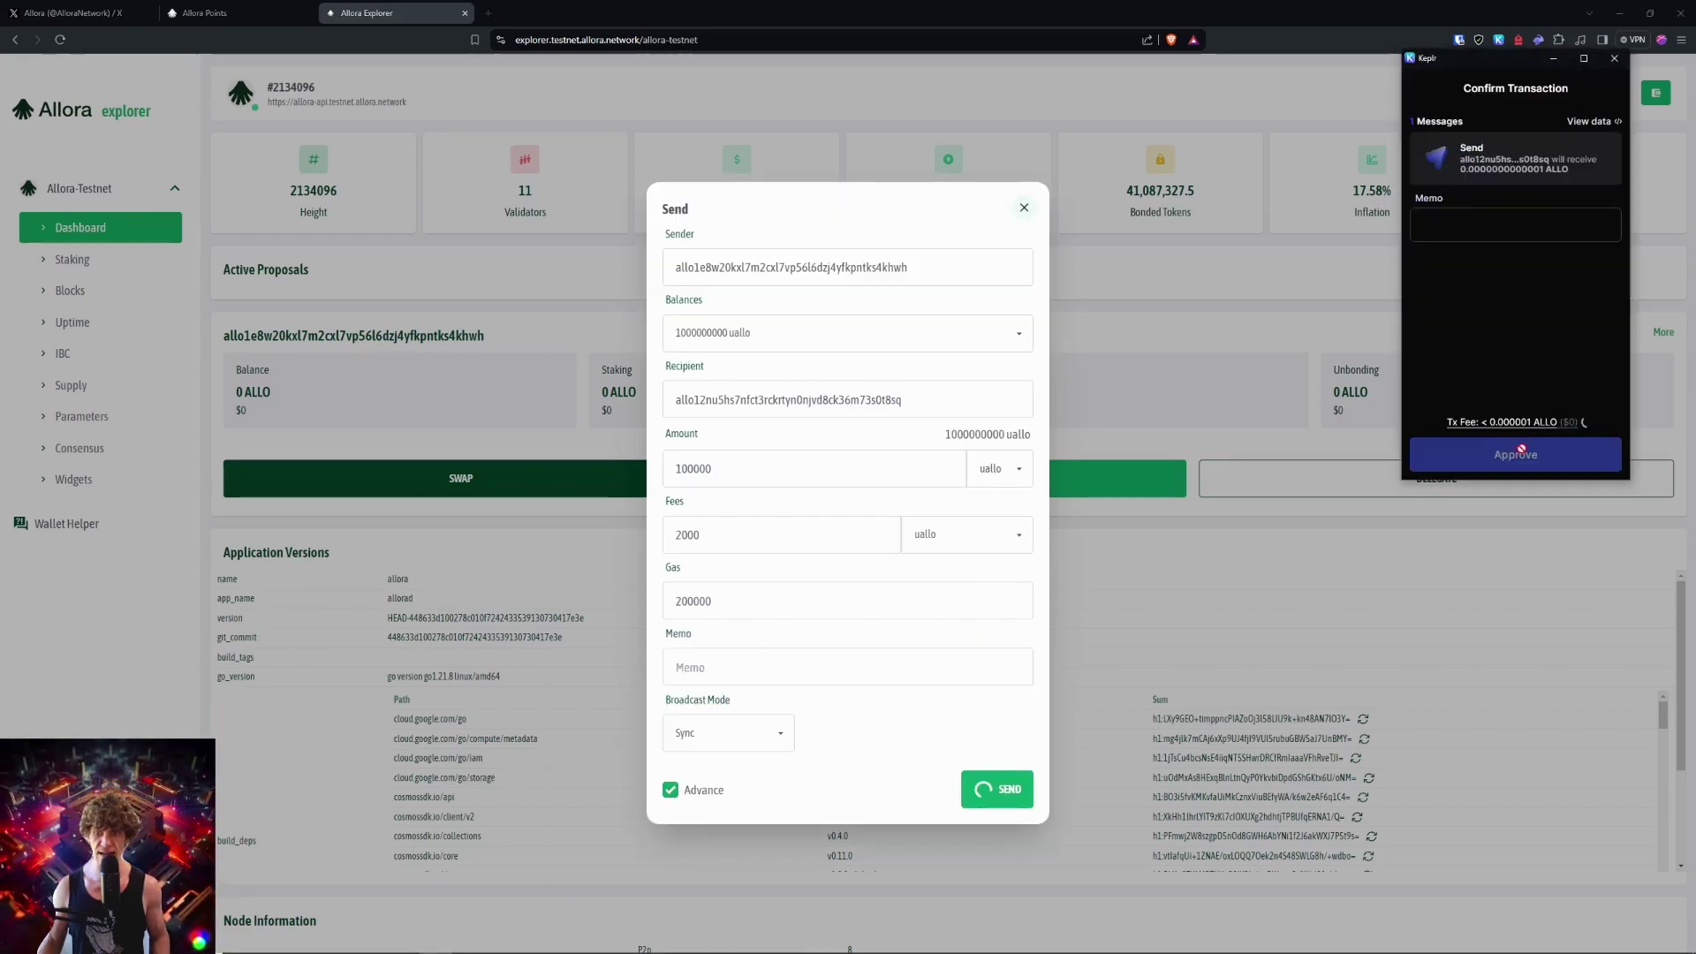
{"action": "left_click", "coordinate": [1524, 442]}
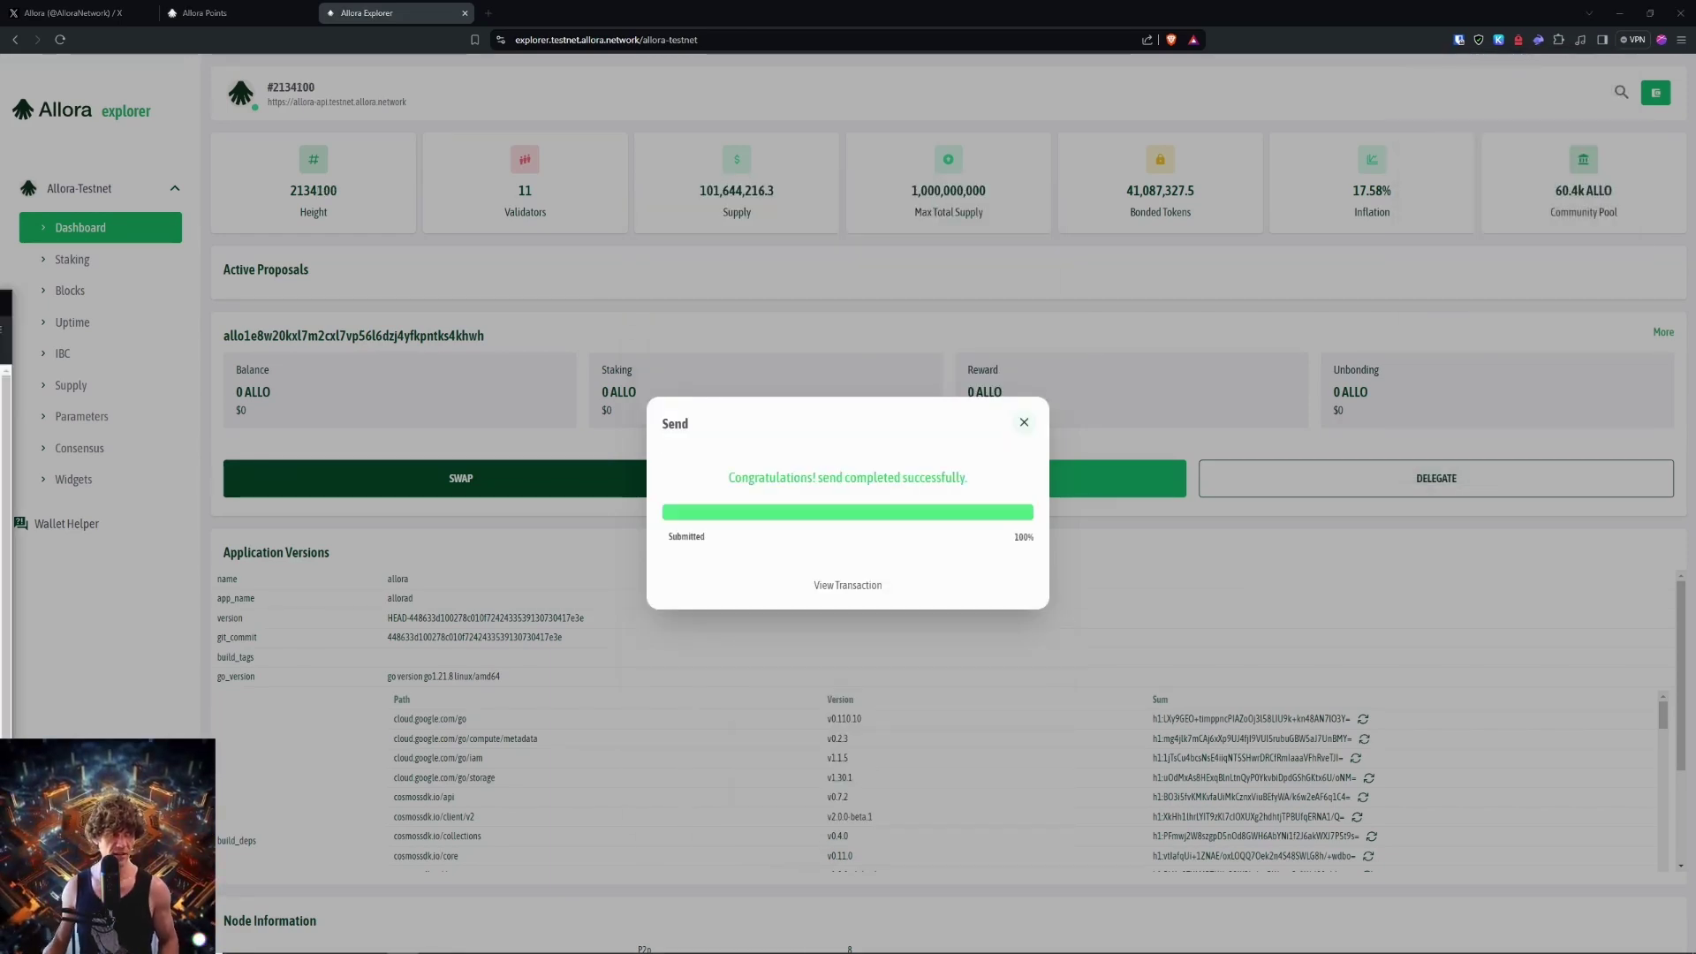
{"action": "left_click_drag", "start_coordinate": [0, 300], "coordinate": [422, 95]}
{"action": "double_click", "coordinate": [422, 94]}
Step: Connect the wallet by suggesting and approving Allora-Testnet in Keplr
{"action": "left_click", "coordinate": [902, 680]}
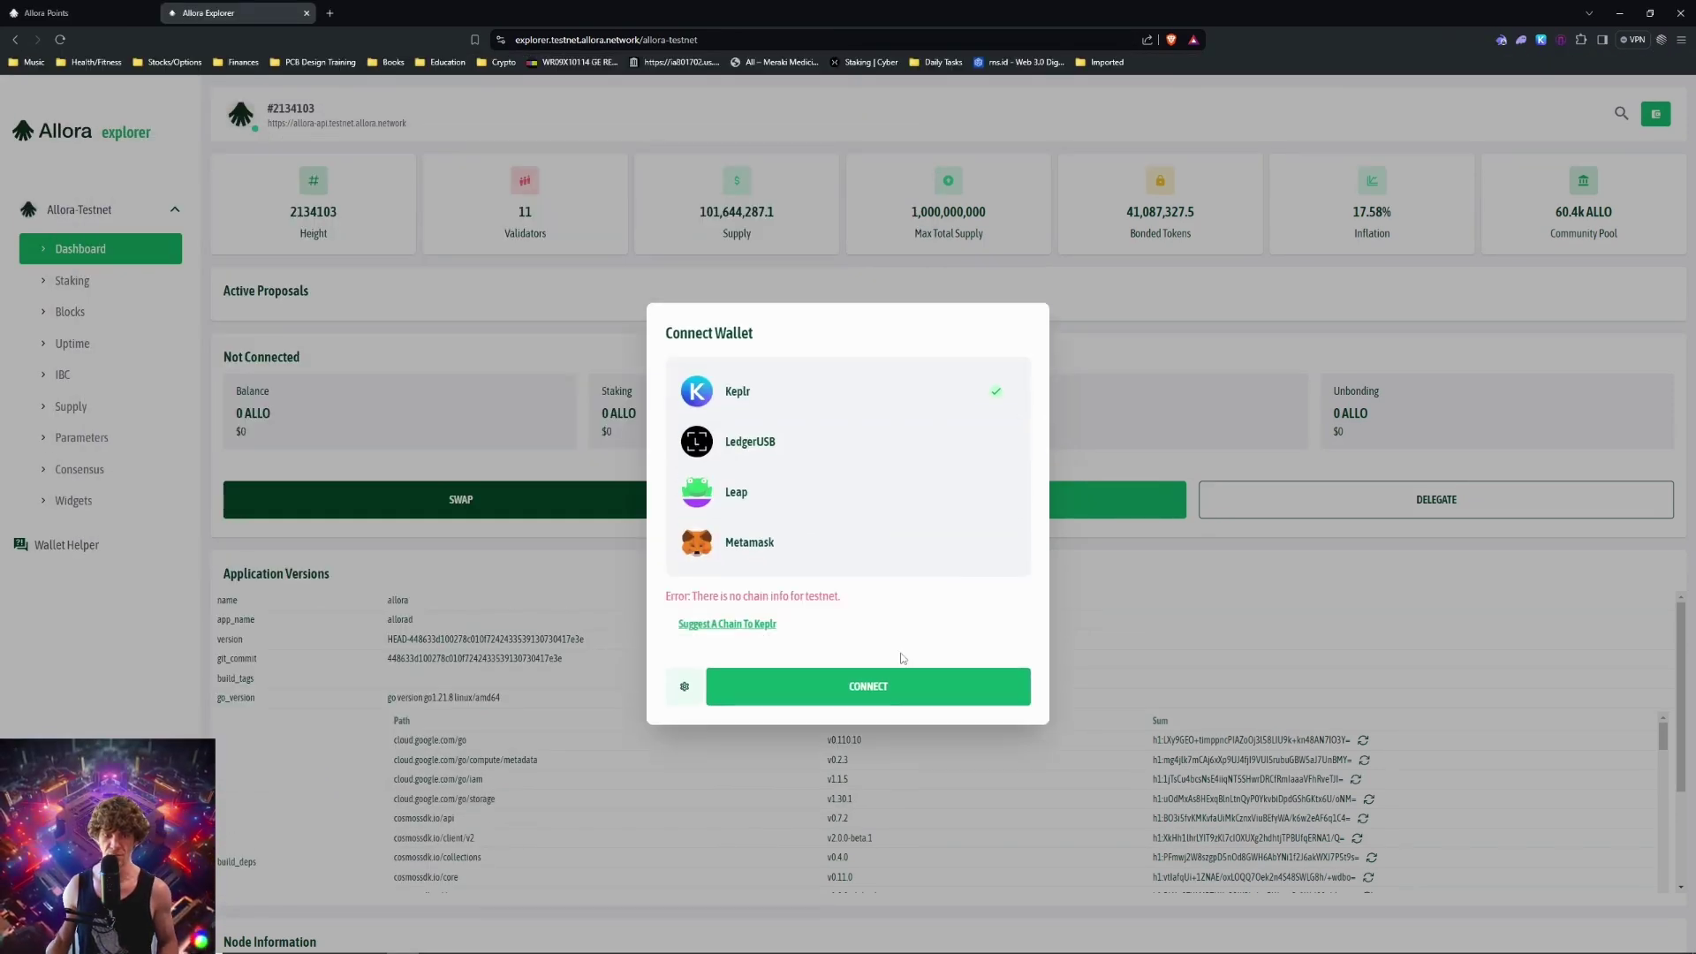
{"action": "left_click", "coordinate": [775, 624]}
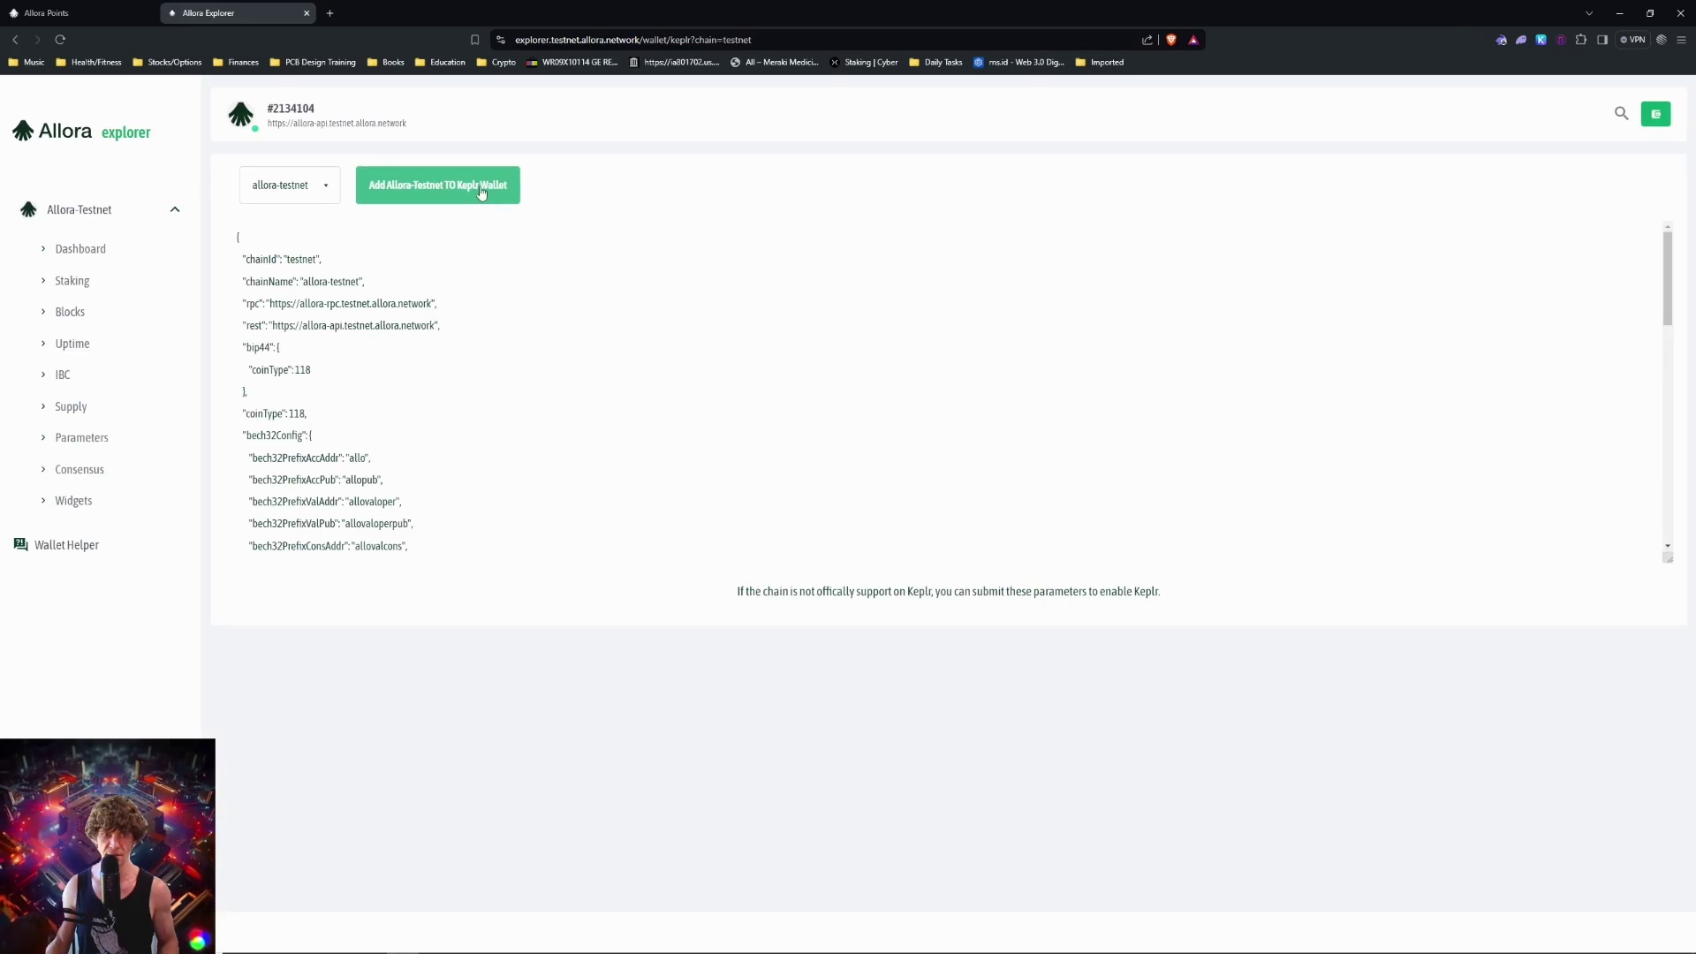
{"action": "left_click", "coordinate": [481, 194]}
{"action": "left_click", "coordinate": [1526, 456]}
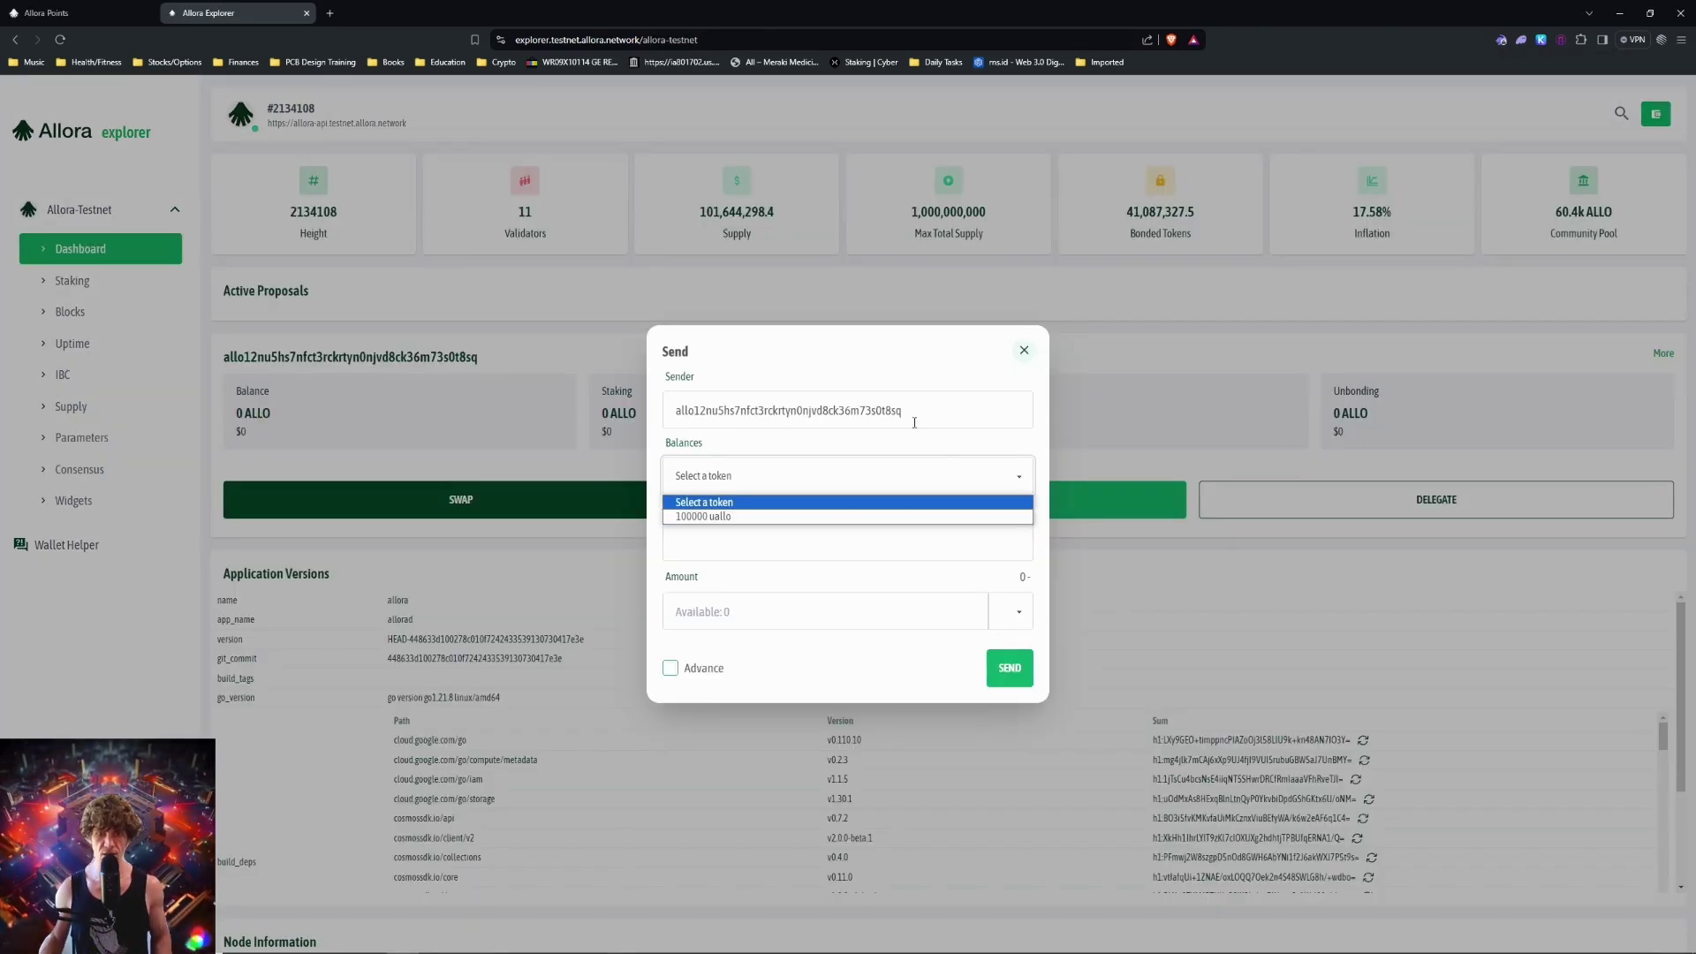
Step: Close the leftover balance list and send form, then open the token swap form
{"action": "left_click", "coordinate": [1020, 350]}
{"action": "left_click", "coordinate": [1020, 347]}
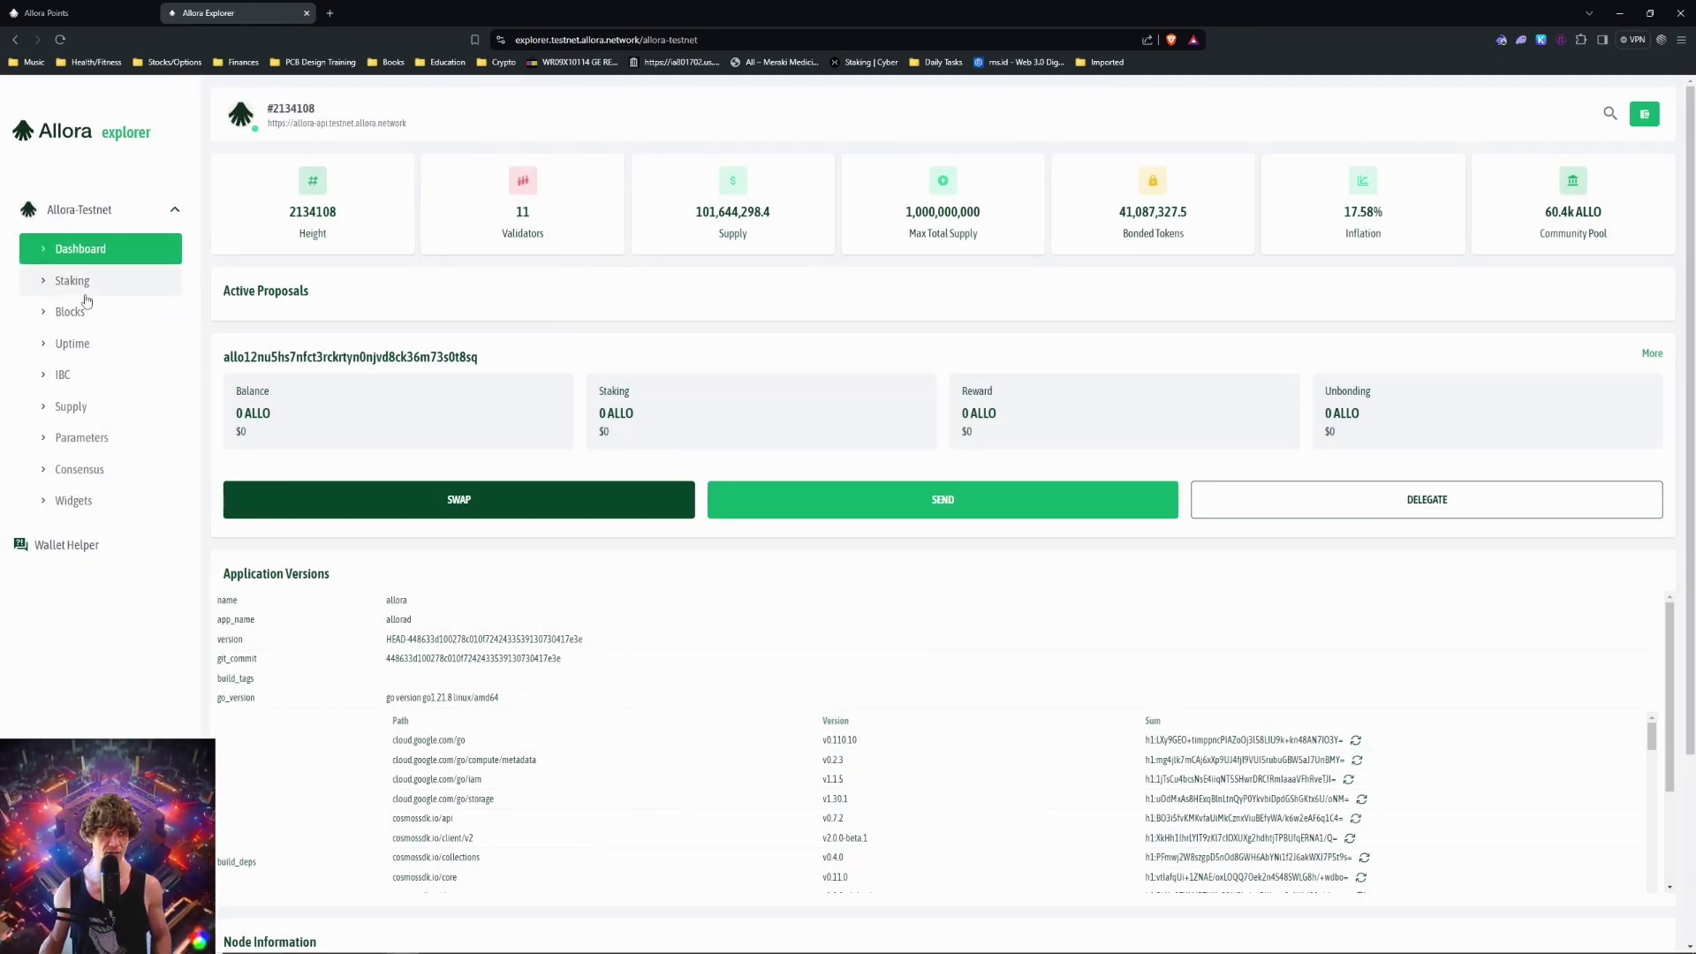
{"action": "scroll", "coordinate": [1007, 495], "scroll_direction": "down", "scroll_amount": 3}
{"action": "scroll", "coordinate": [351, 231], "scroll_direction": "up", "scroll_amount": 3}
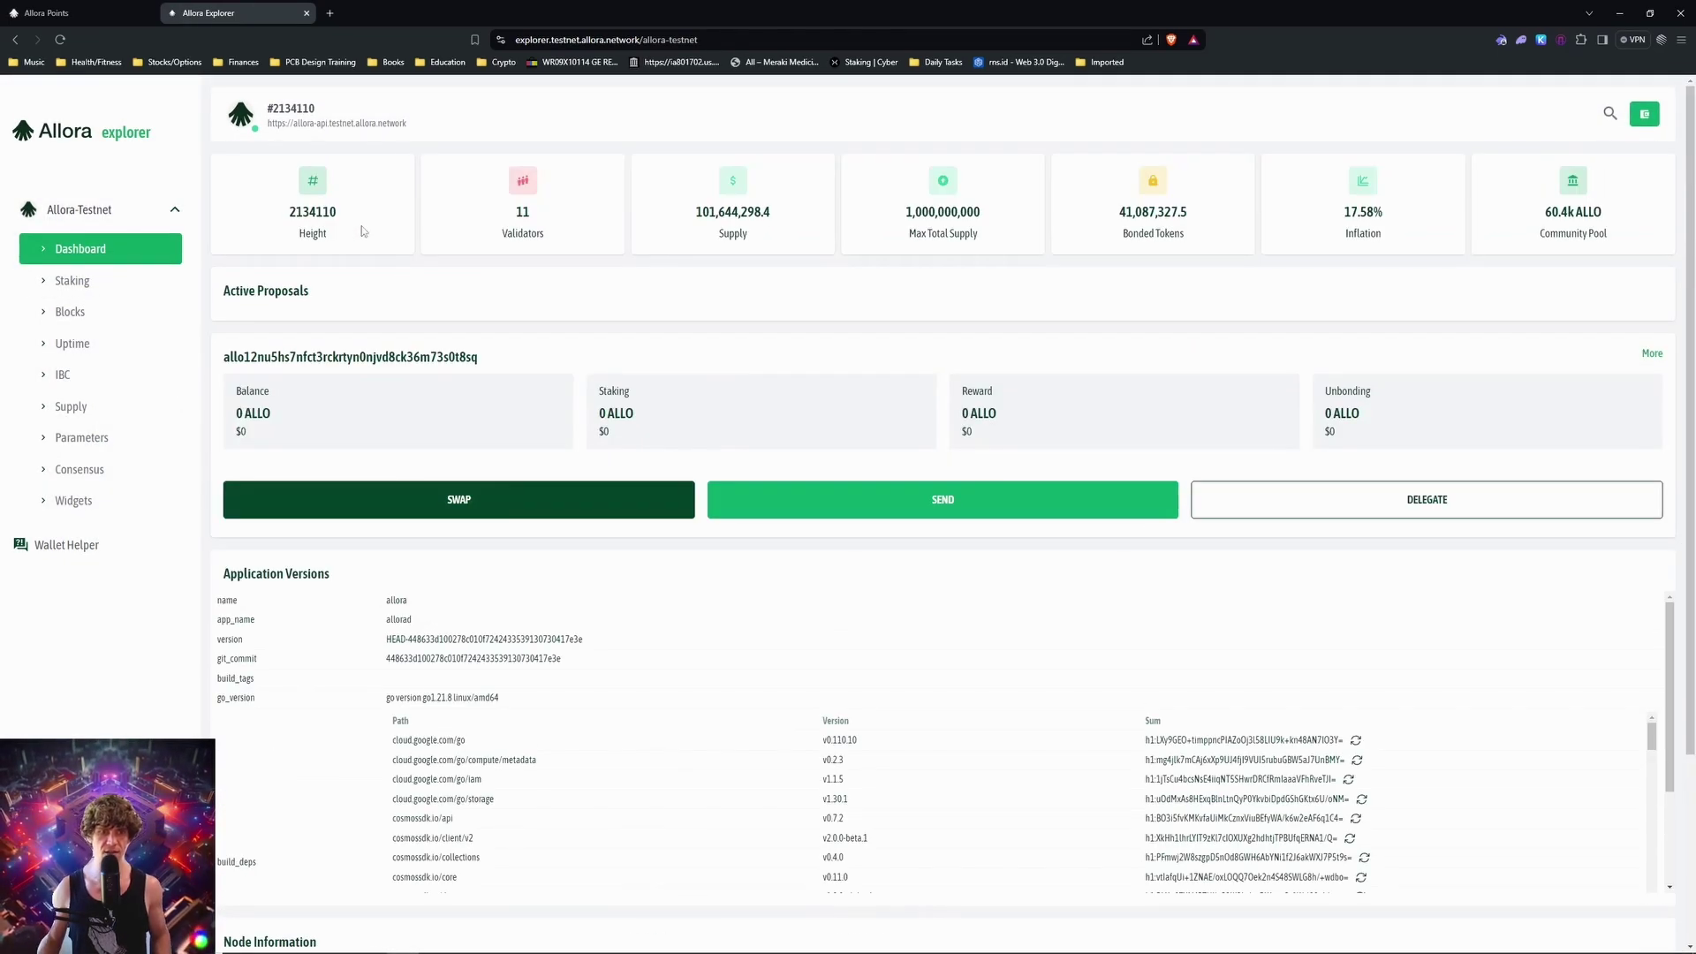
{"action": "left_click", "coordinate": [522, 495]}
Step: View the wallet's Accounts and Portfolio pages from the wallet menu
{"action": "left_click", "coordinate": [1299, 326]}
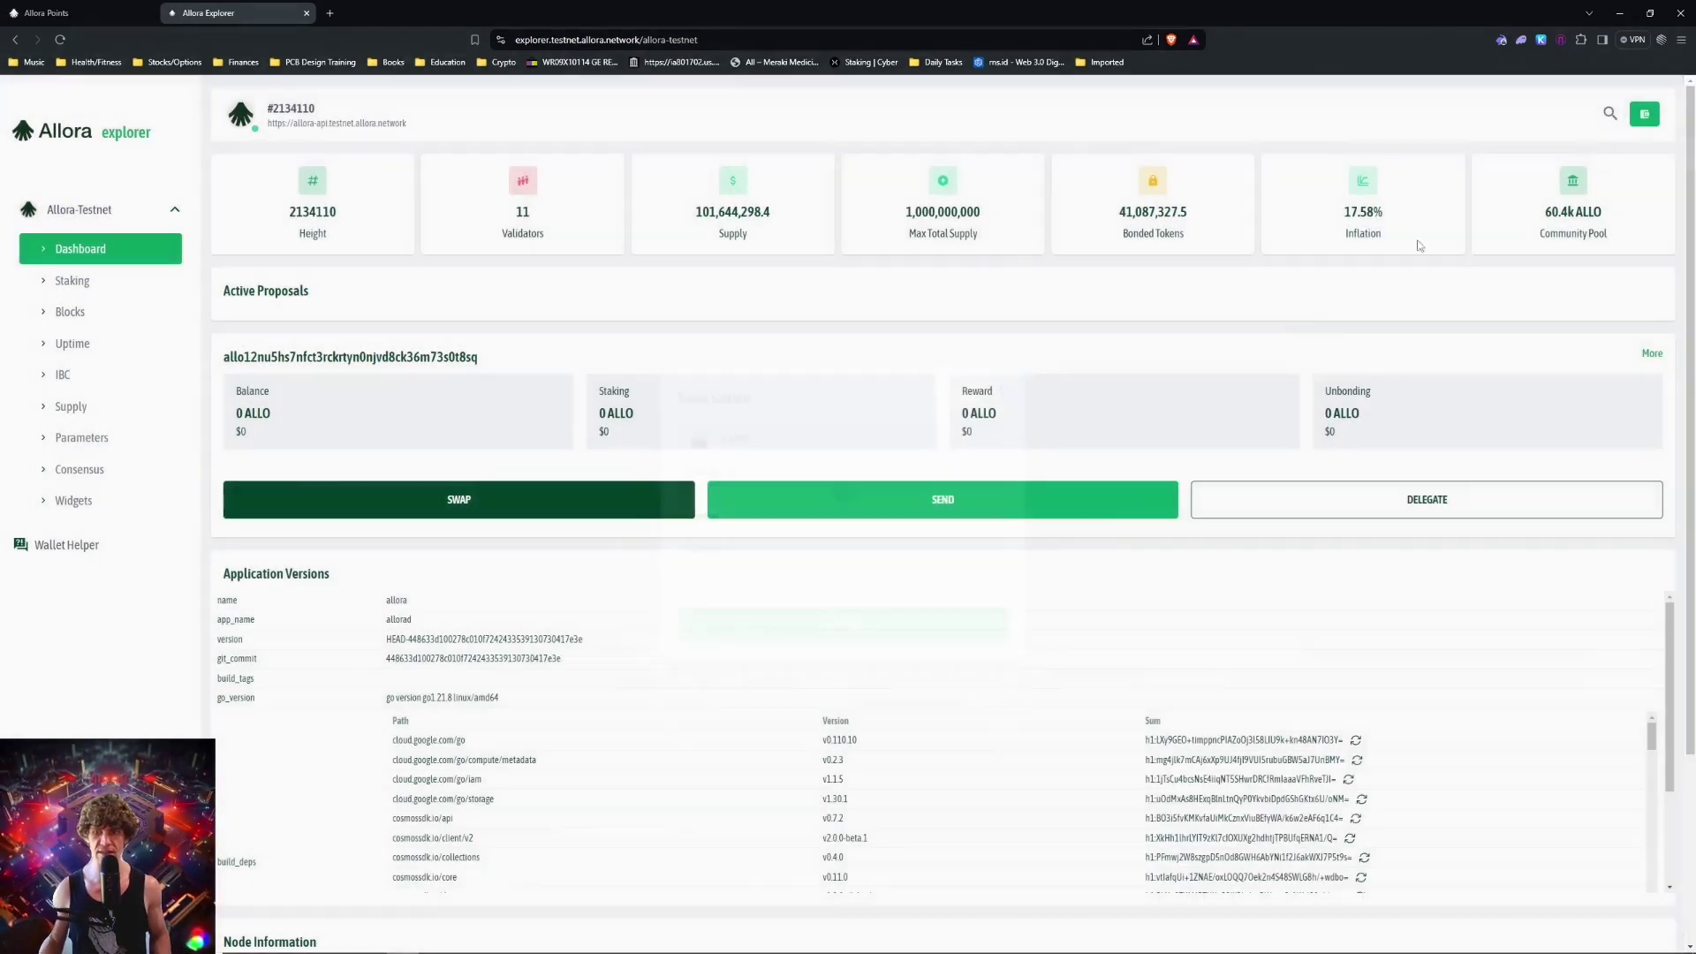
{"action": "mouse_move", "coordinate": [1645, 114]}
{"action": "left_click", "coordinate": [1503, 234]}
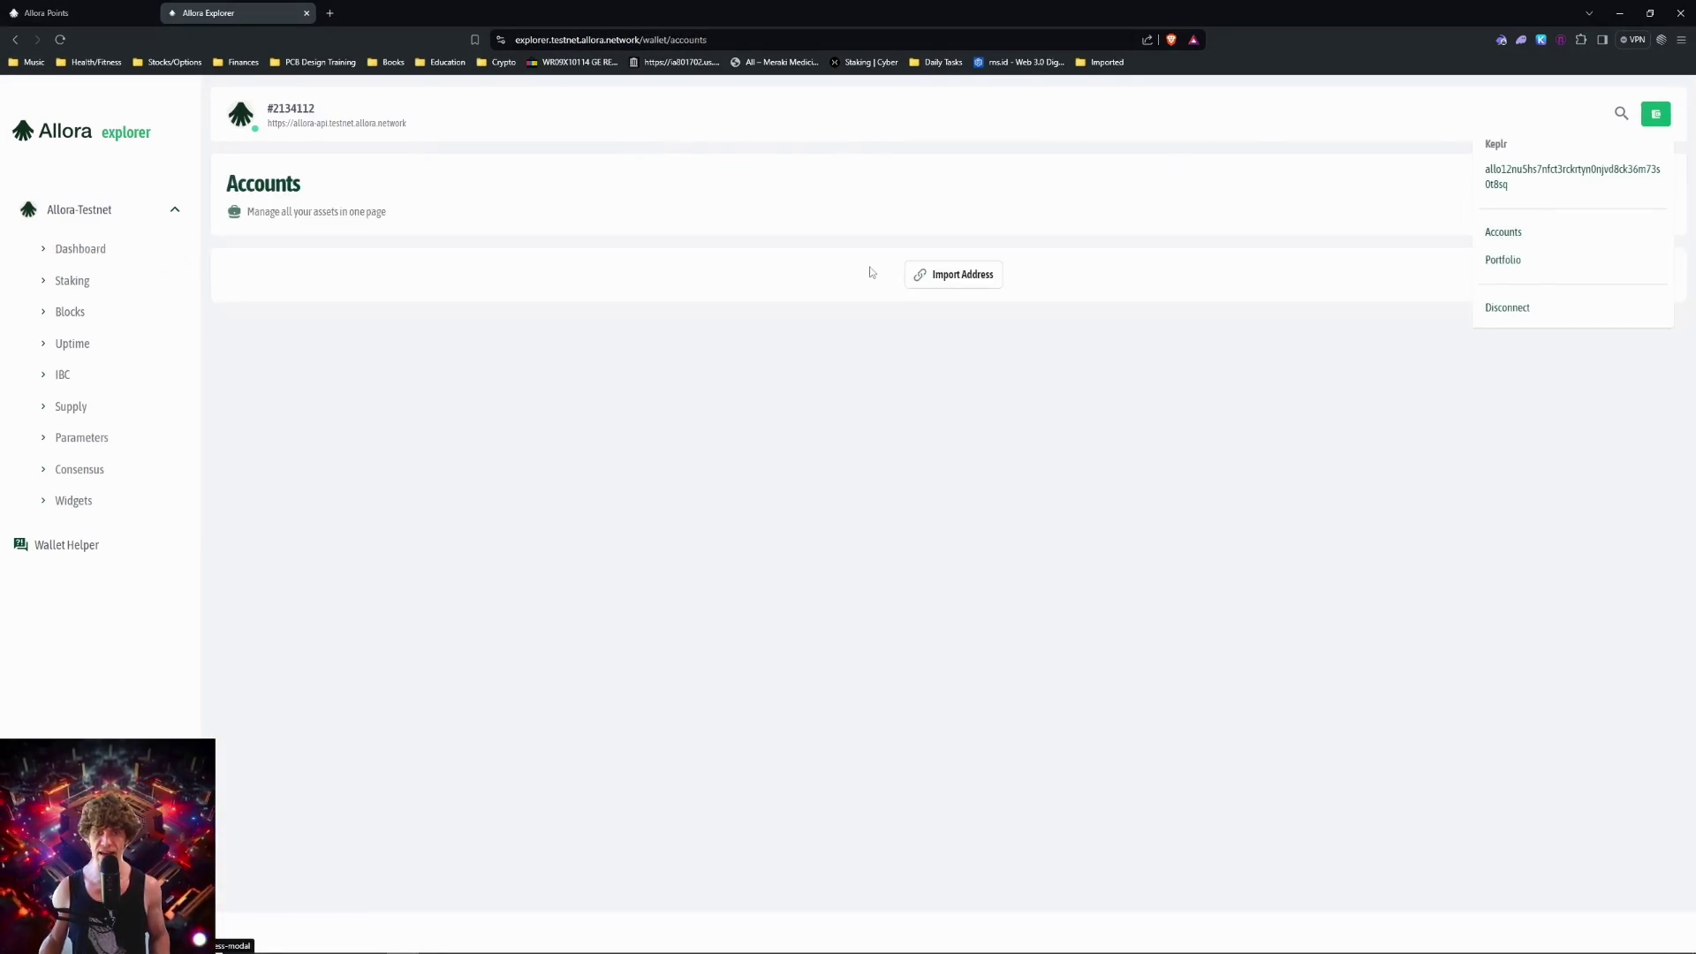
{"action": "left_click", "coordinate": [1577, 260]}
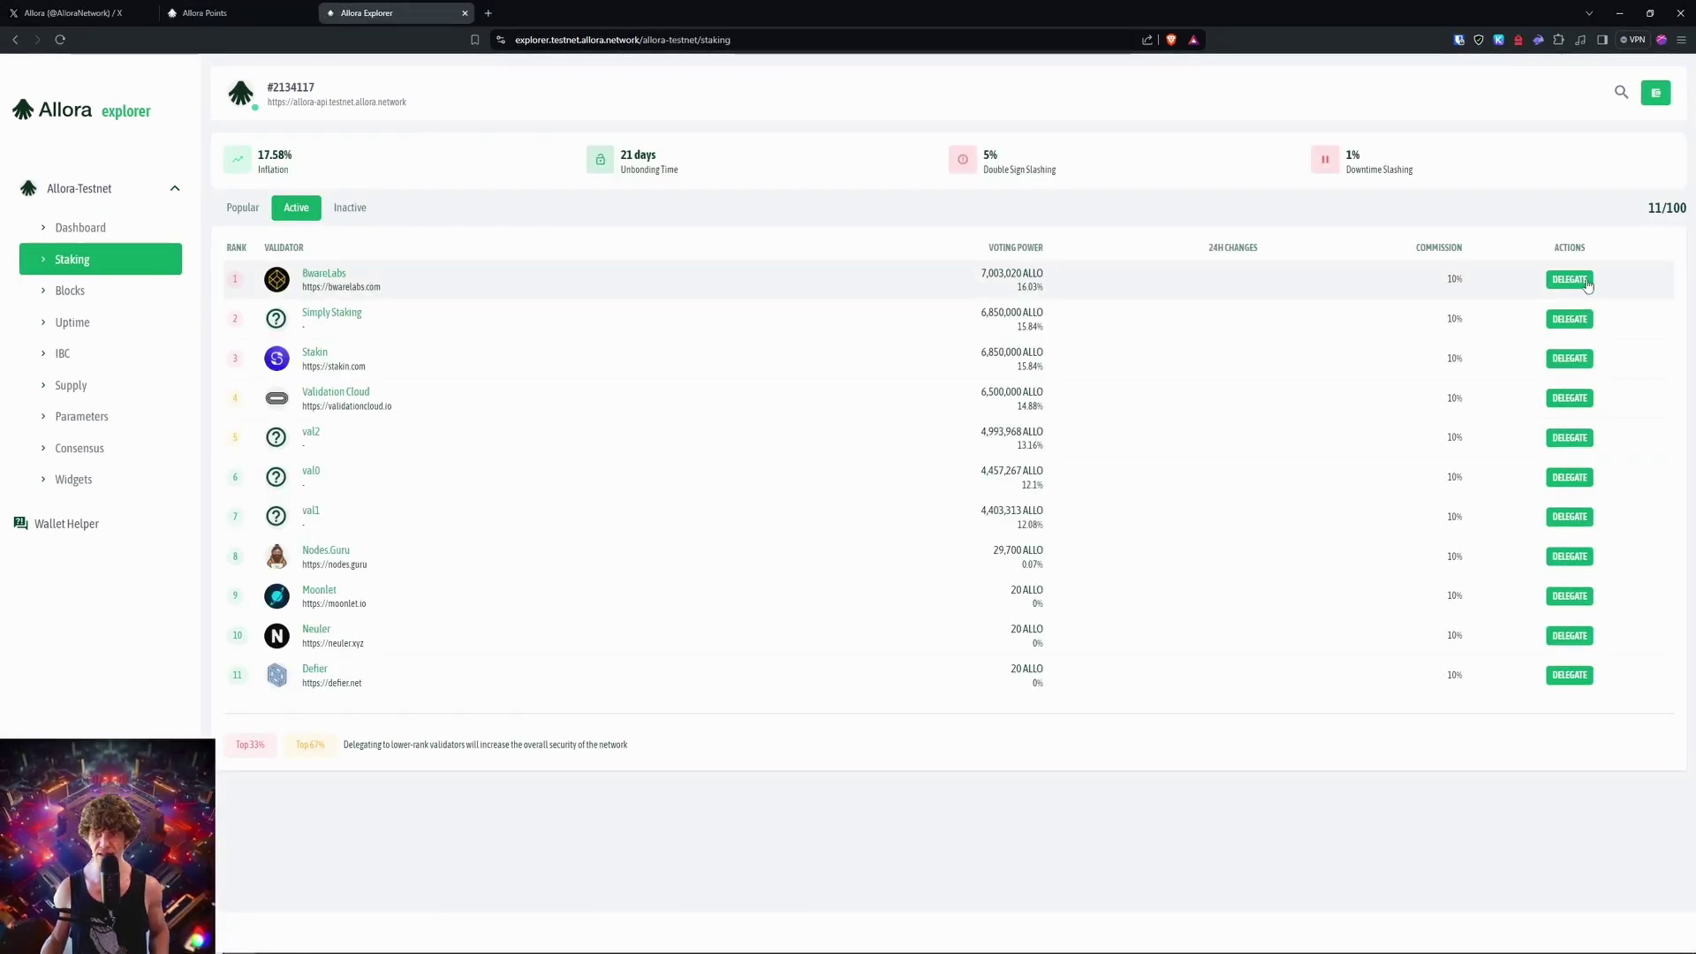
Step: Start delegations to validators including Simply Staking, then close the delegation form
{"action": "left_click", "coordinate": [1586, 281]}
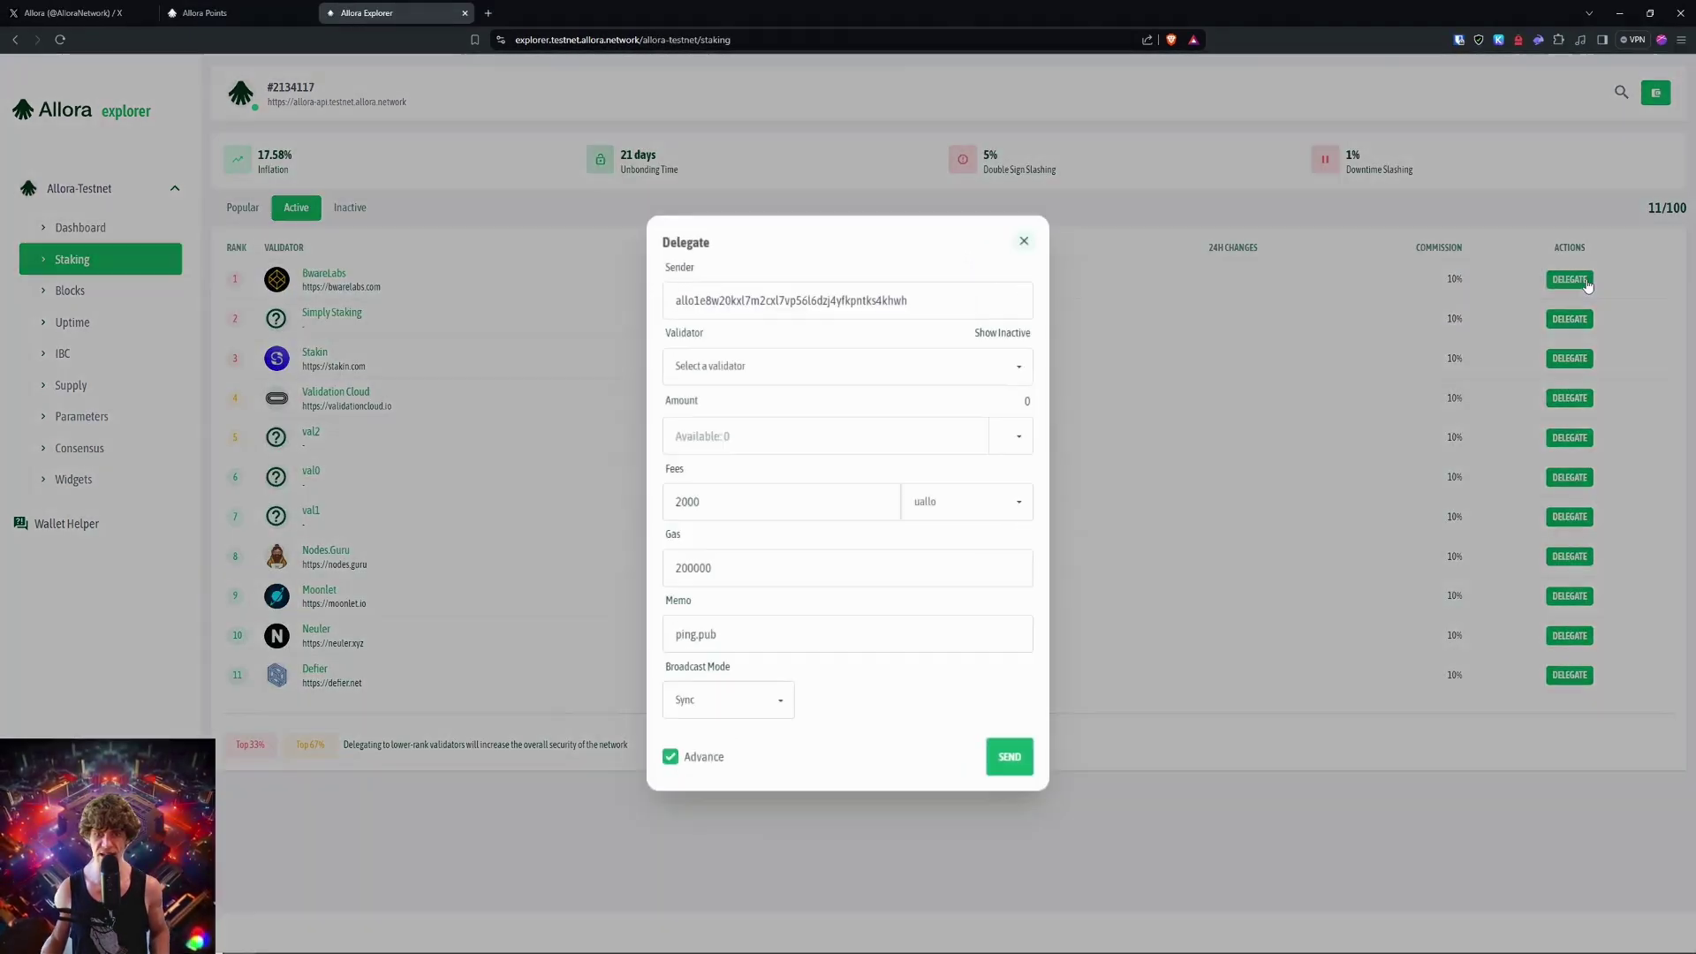
{"action": "left_click", "coordinate": [919, 365]}
{"action": "left_click", "coordinate": [1609, 352]}
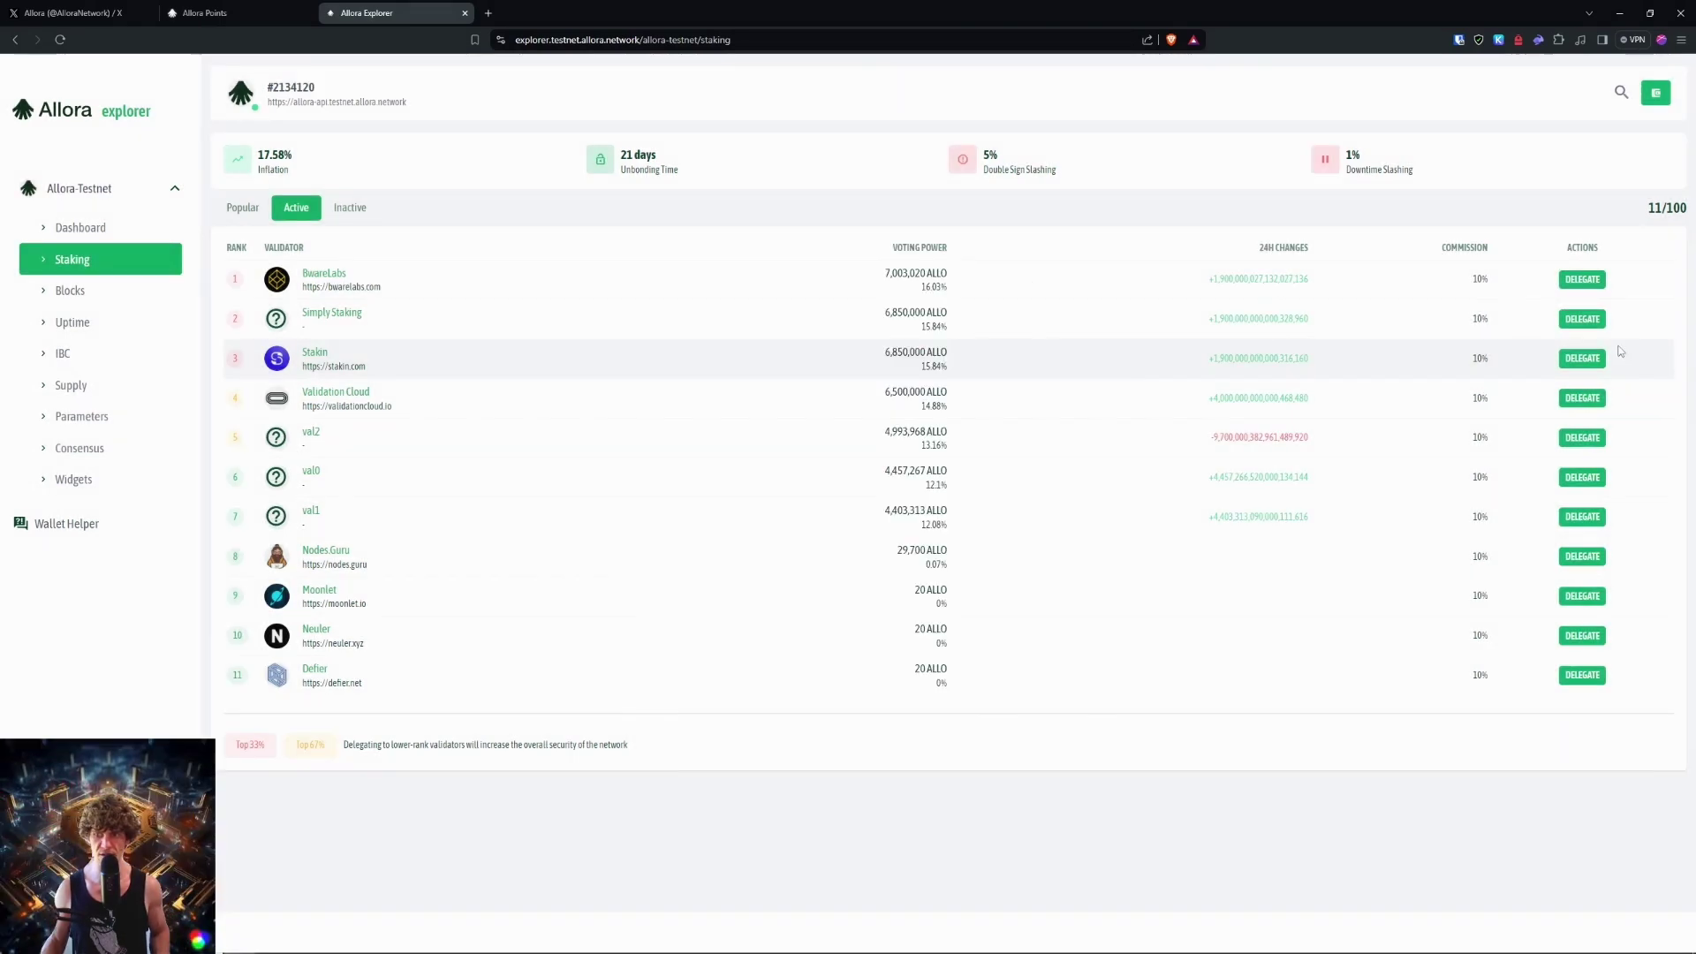
{"action": "left_click", "coordinate": [1582, 319]}
{"action": "left_click", "coordinate": [1293, 335]}
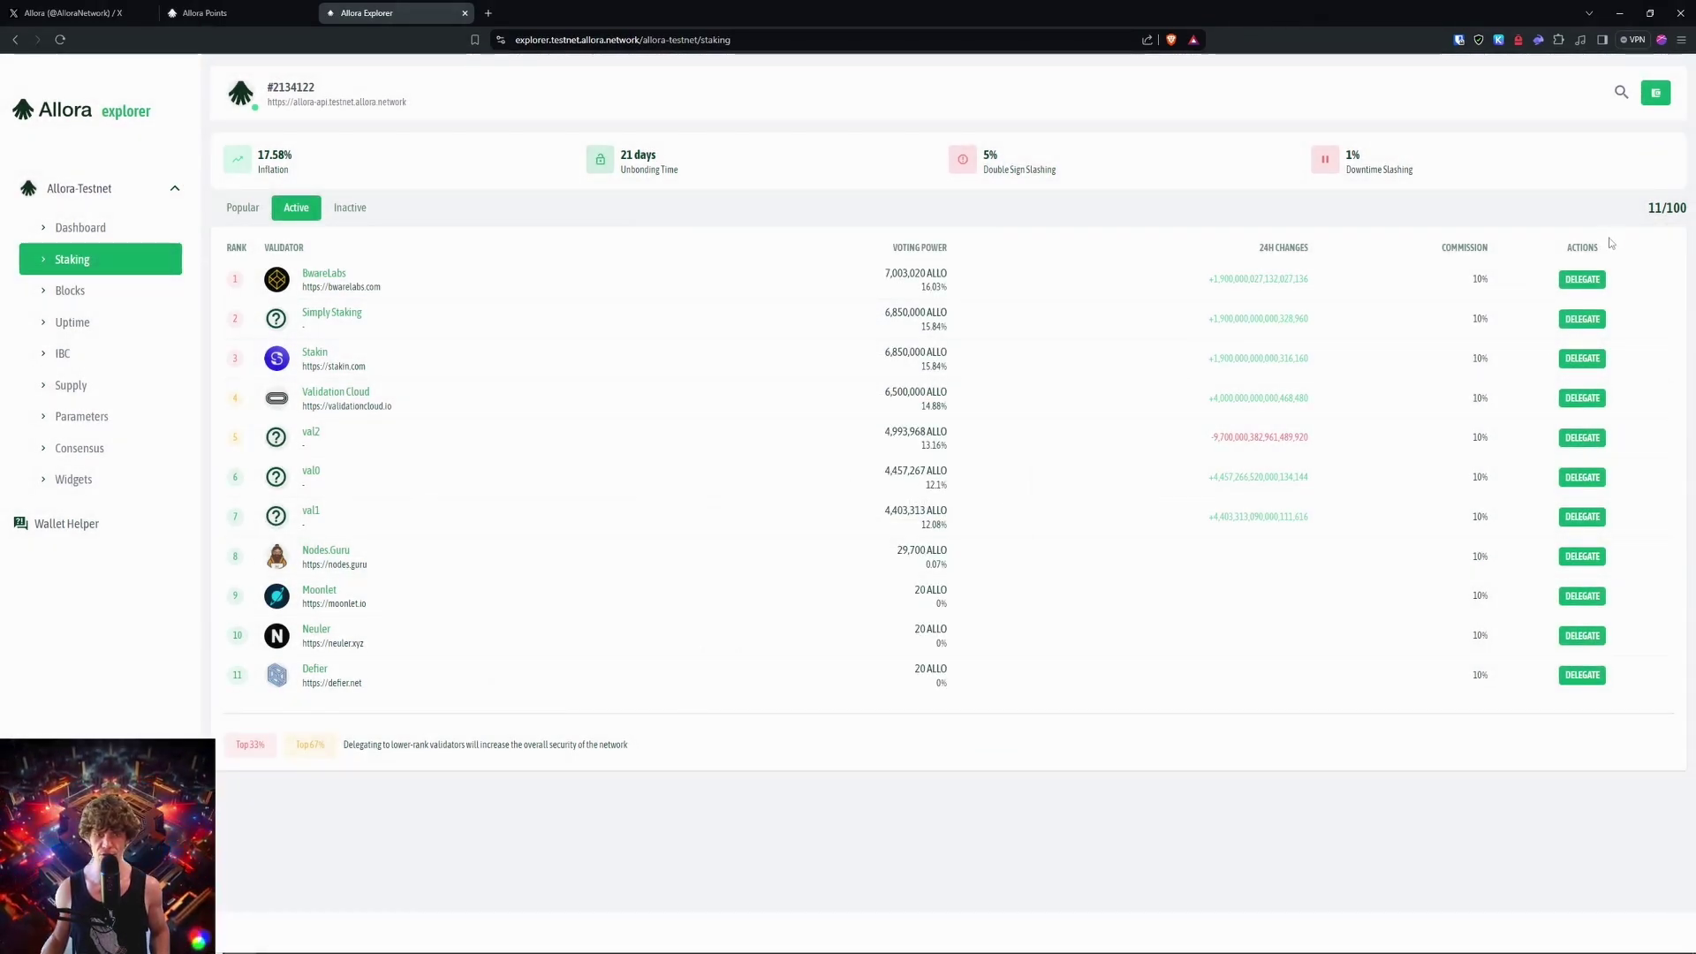
Step: Delegate 5000000 uallo to Stakin and approve the transaction in Keplr
{"action": "left_click", "coordinate": [1582, 358]}
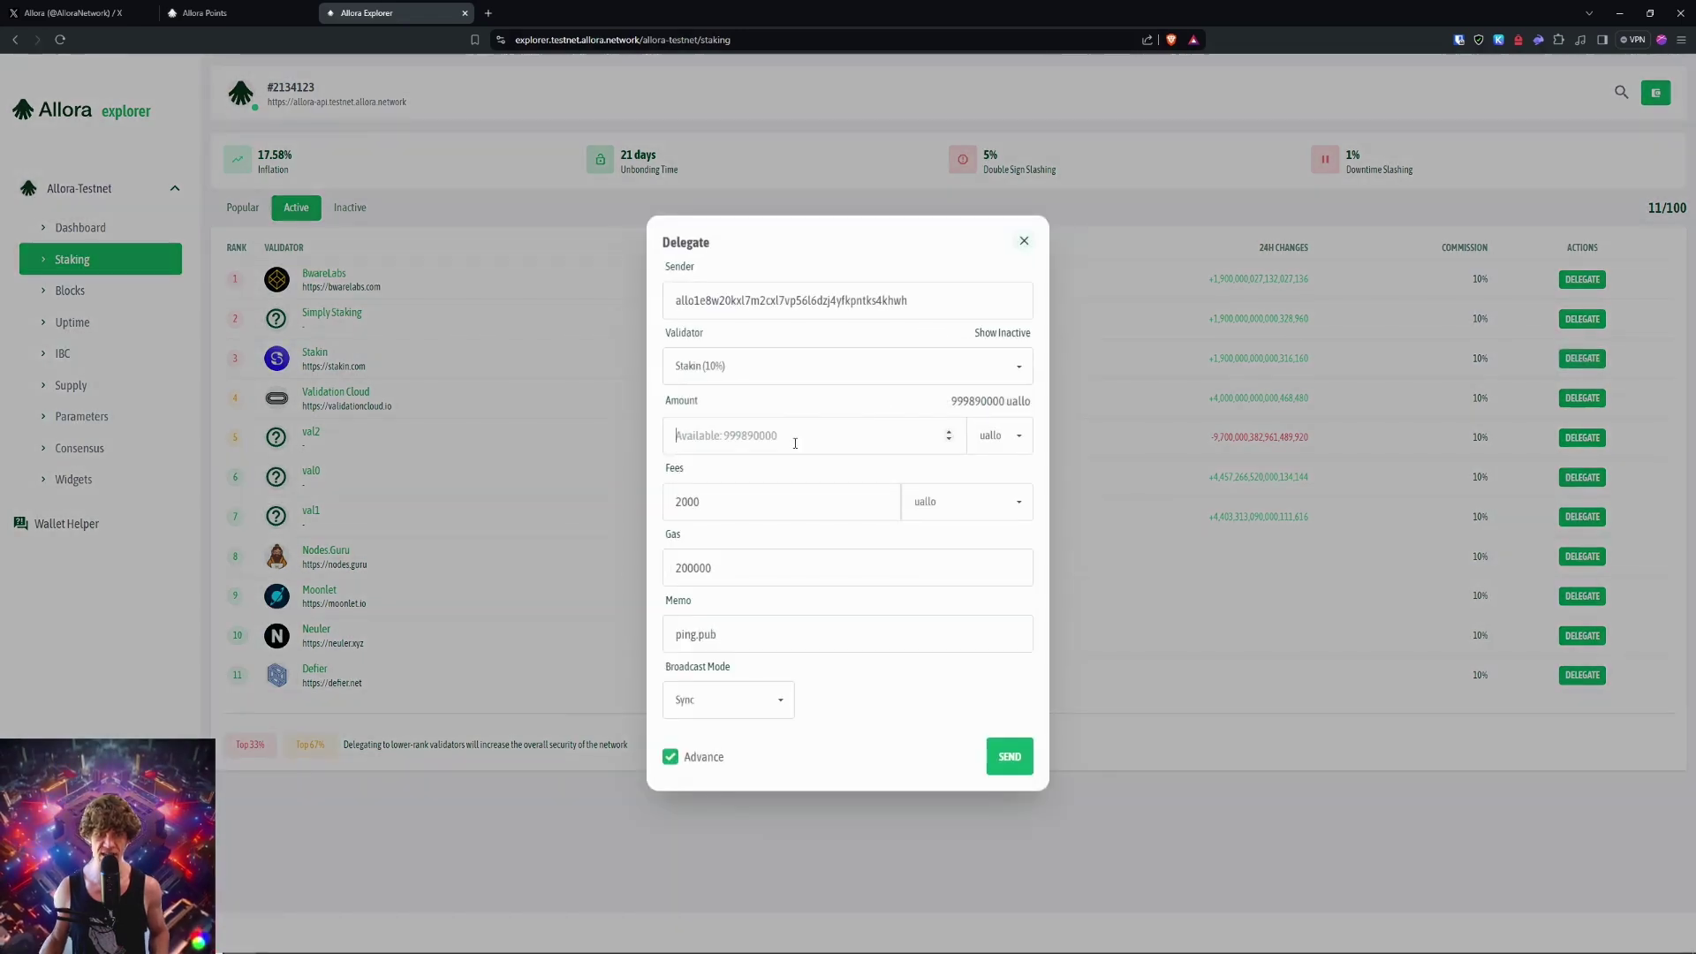
{"action": "type", "text": "5000000"}
{"action": "left_click", "coordinate": [1009, 757]}
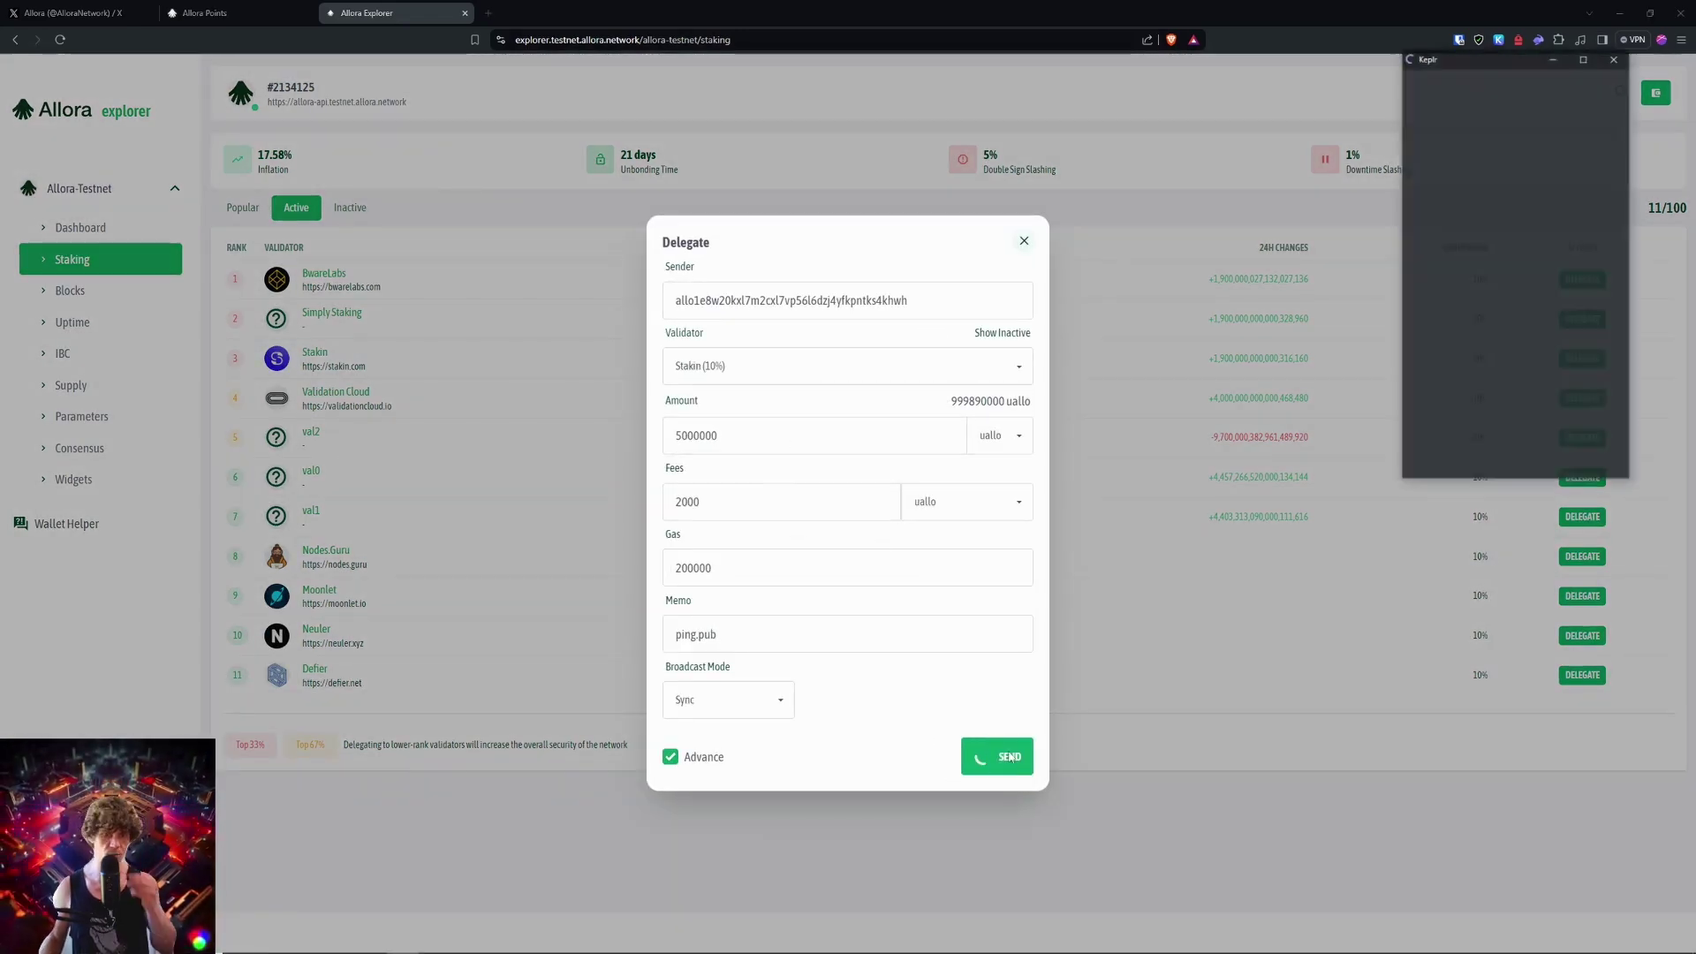
{"action": "left_click", "coordinate": [1514, 456]}
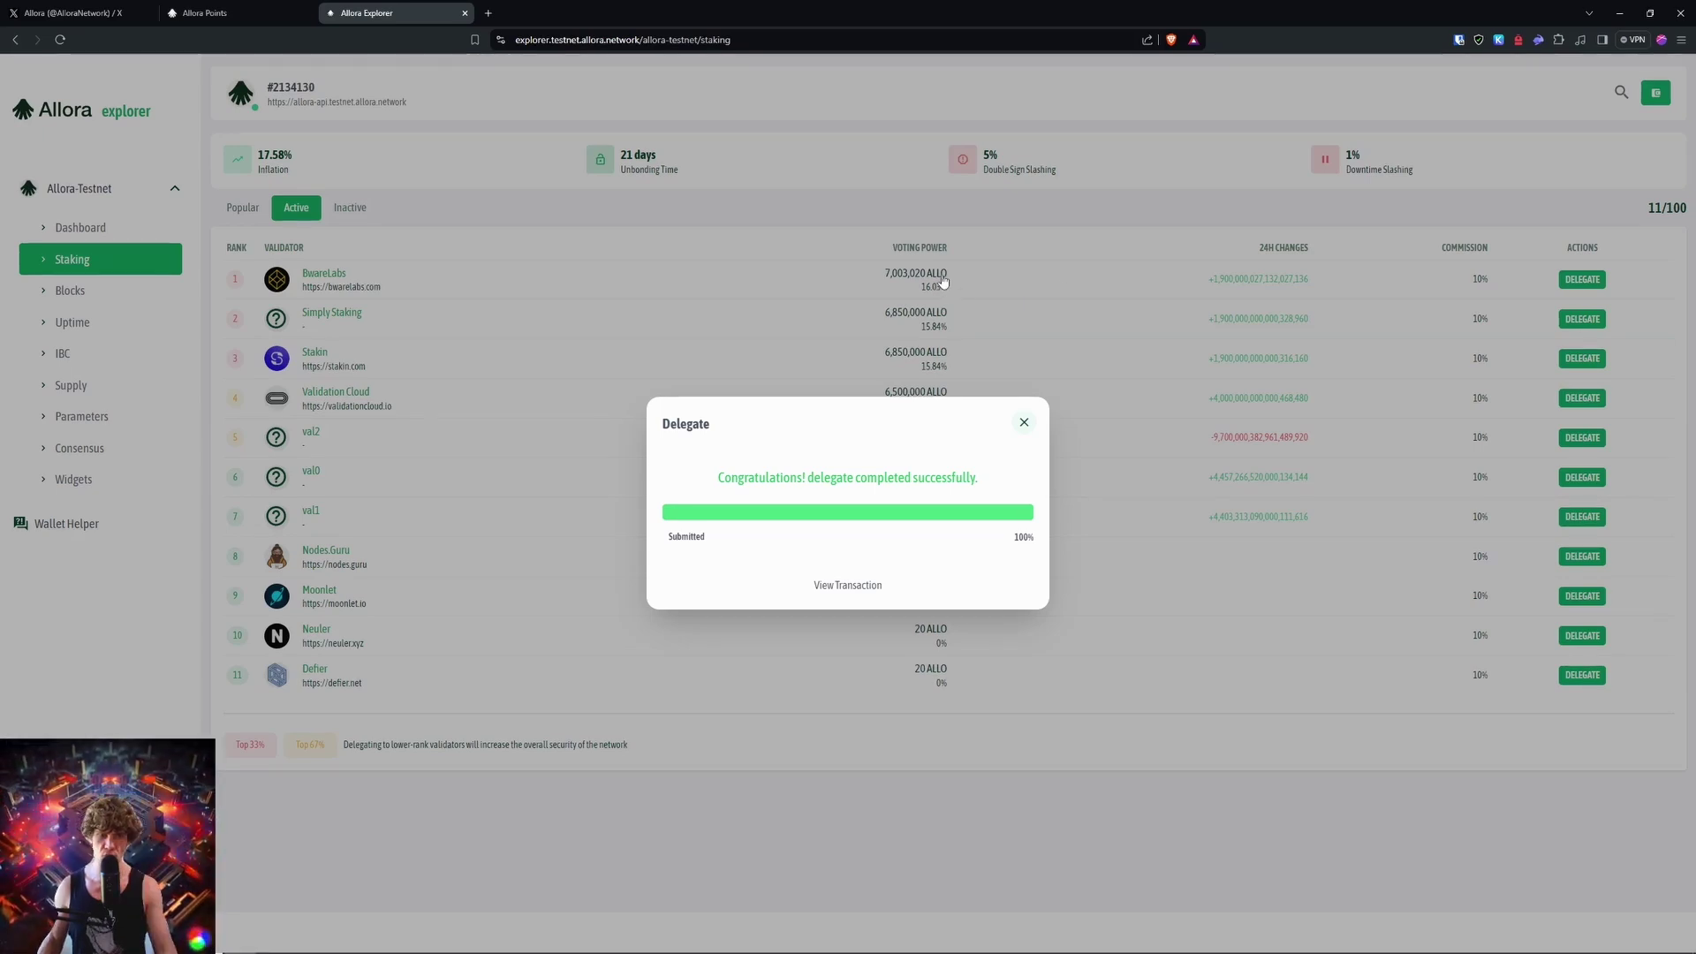
Step: Close the delegation success notice and review the wallet's accounts and portfolio
{"action": "left_click", "coordinate": [1024, 428]}
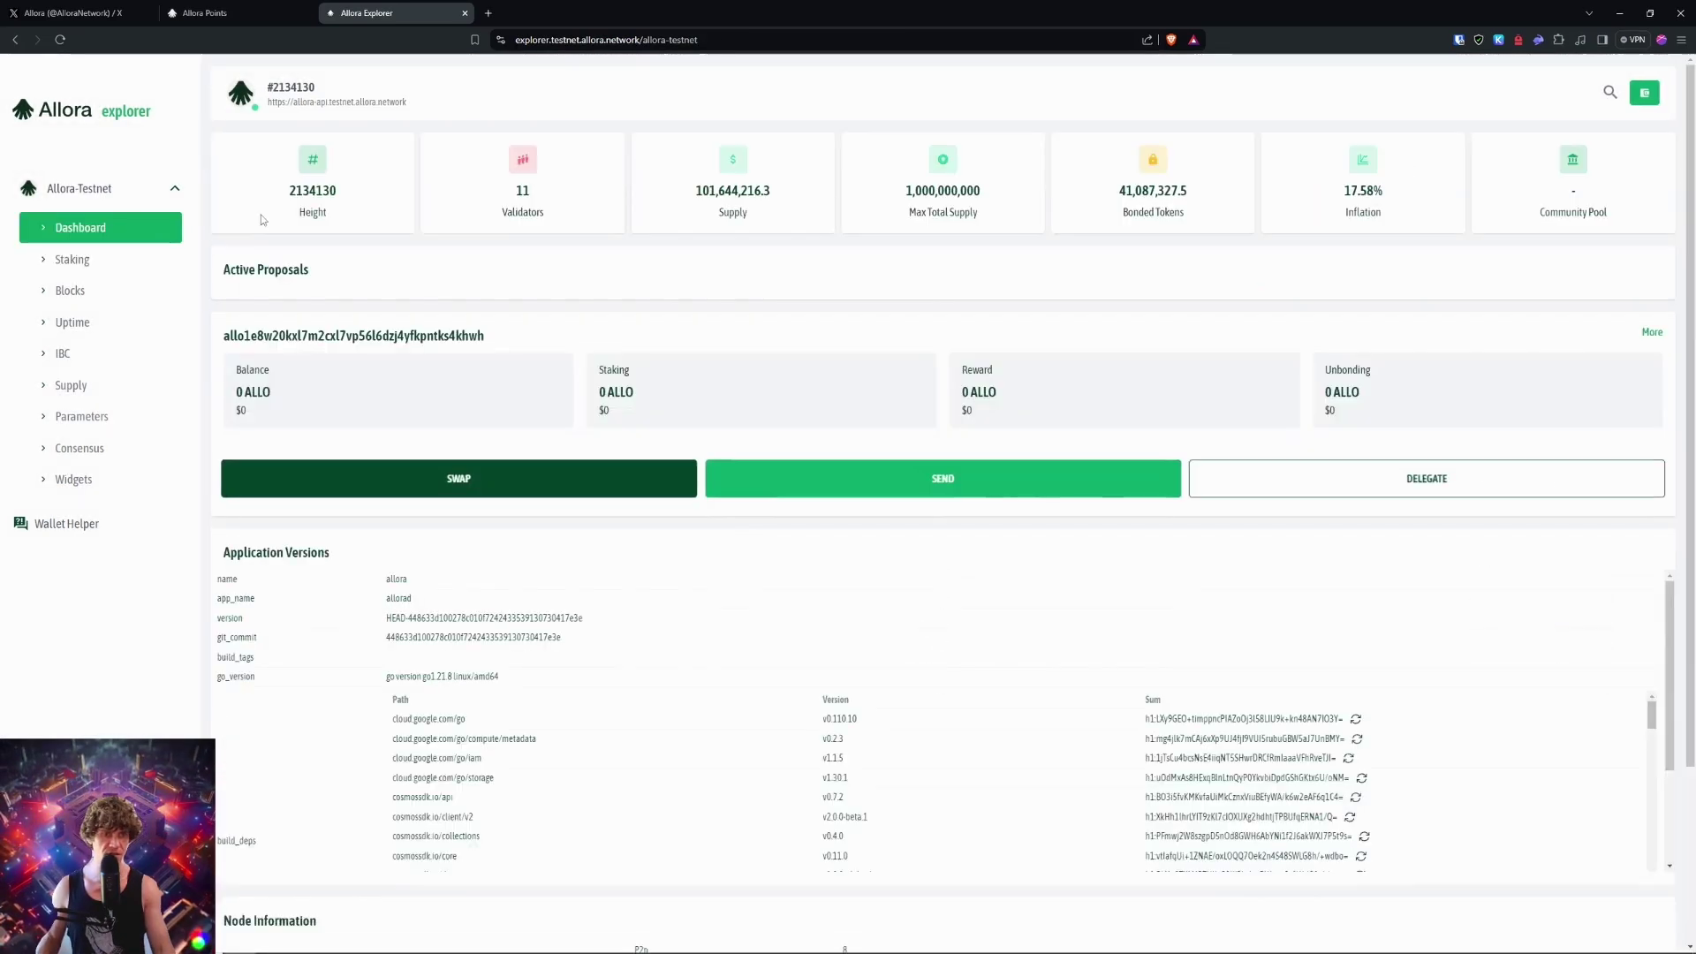
{"action": "mouse_move", "coordinate": [1644, 93]}
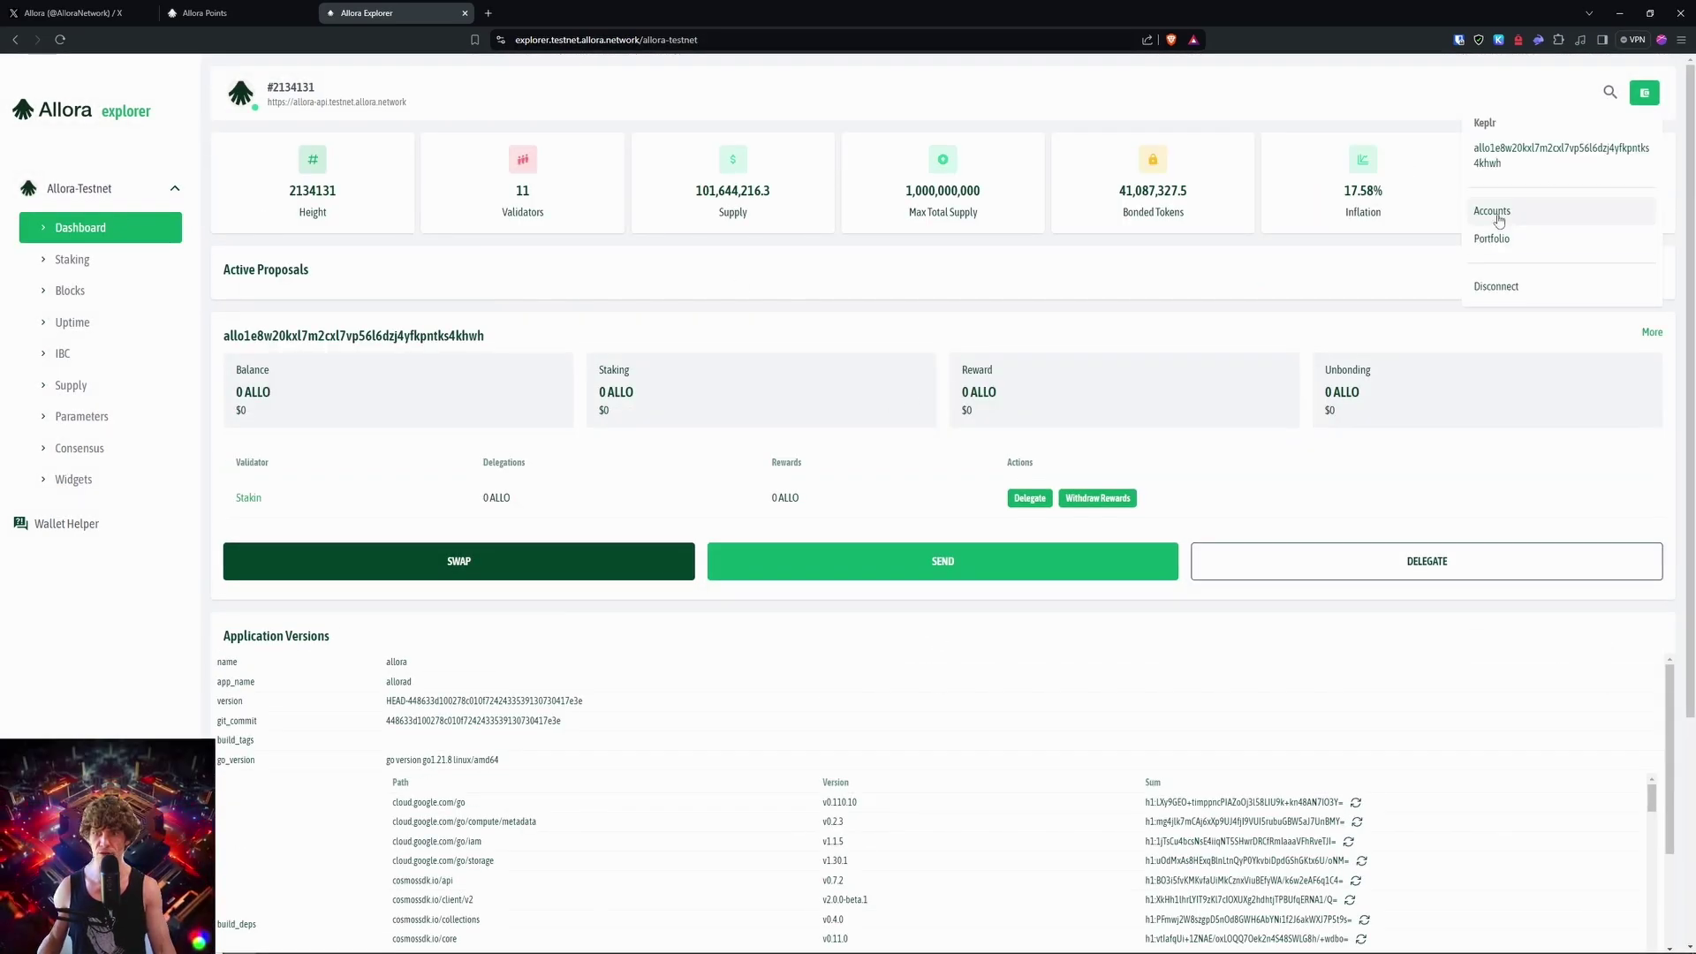
{"action": "left_click", "coordinate": [1498, 216]}
{"action": "left_click", "coordinate": [1529, 240]}
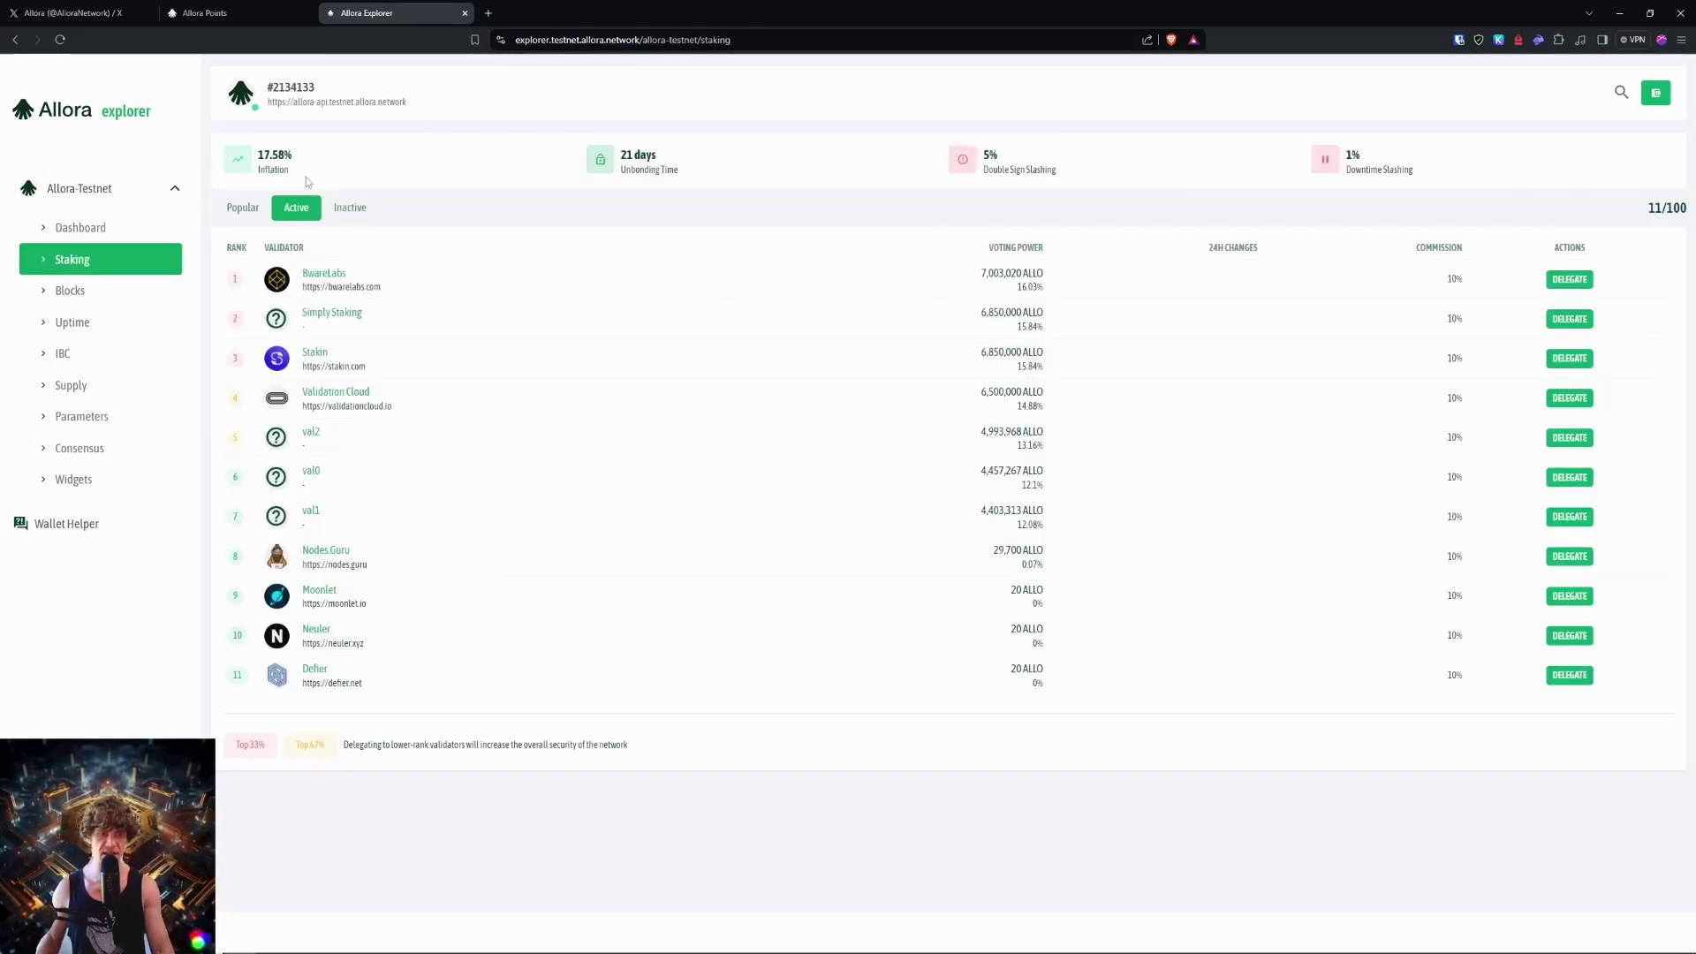
Step: Check the inactive and active validator lists, open and close a Stakin delegation, then go to the dashboard
{"action": "left_click", "coordinate": [344, 210]}
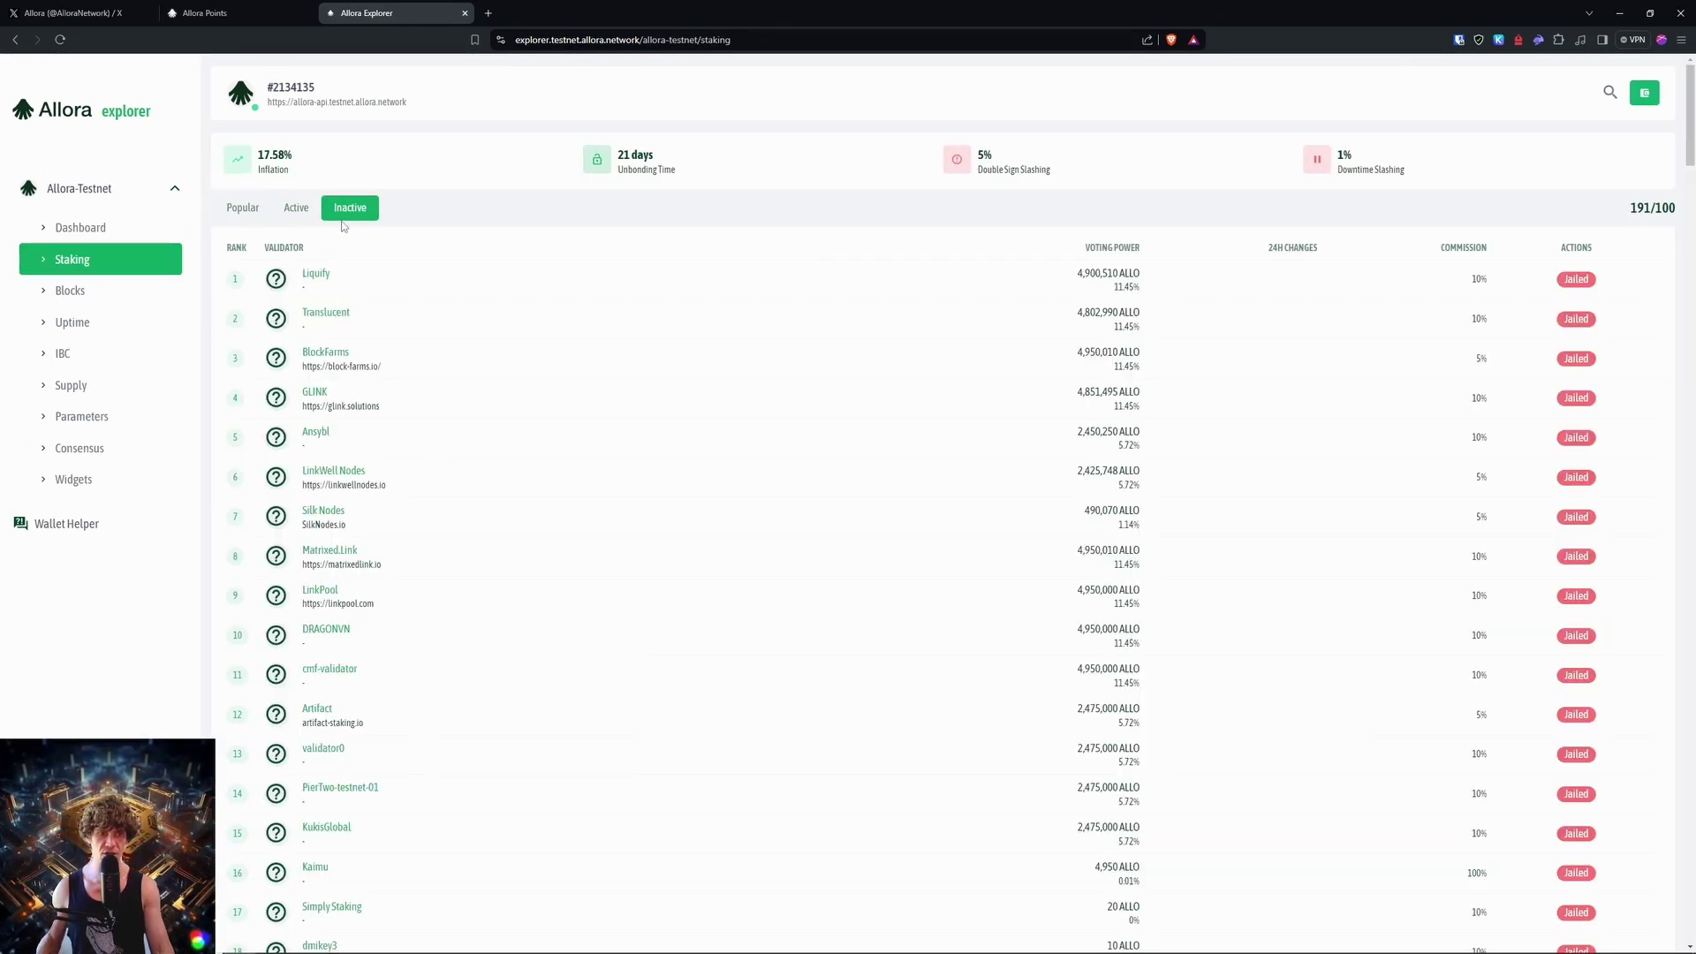
{"action": "left_click", "coordinate": [296, 209]}
{"action": "left_click", "coordinate": [1581, 362]}
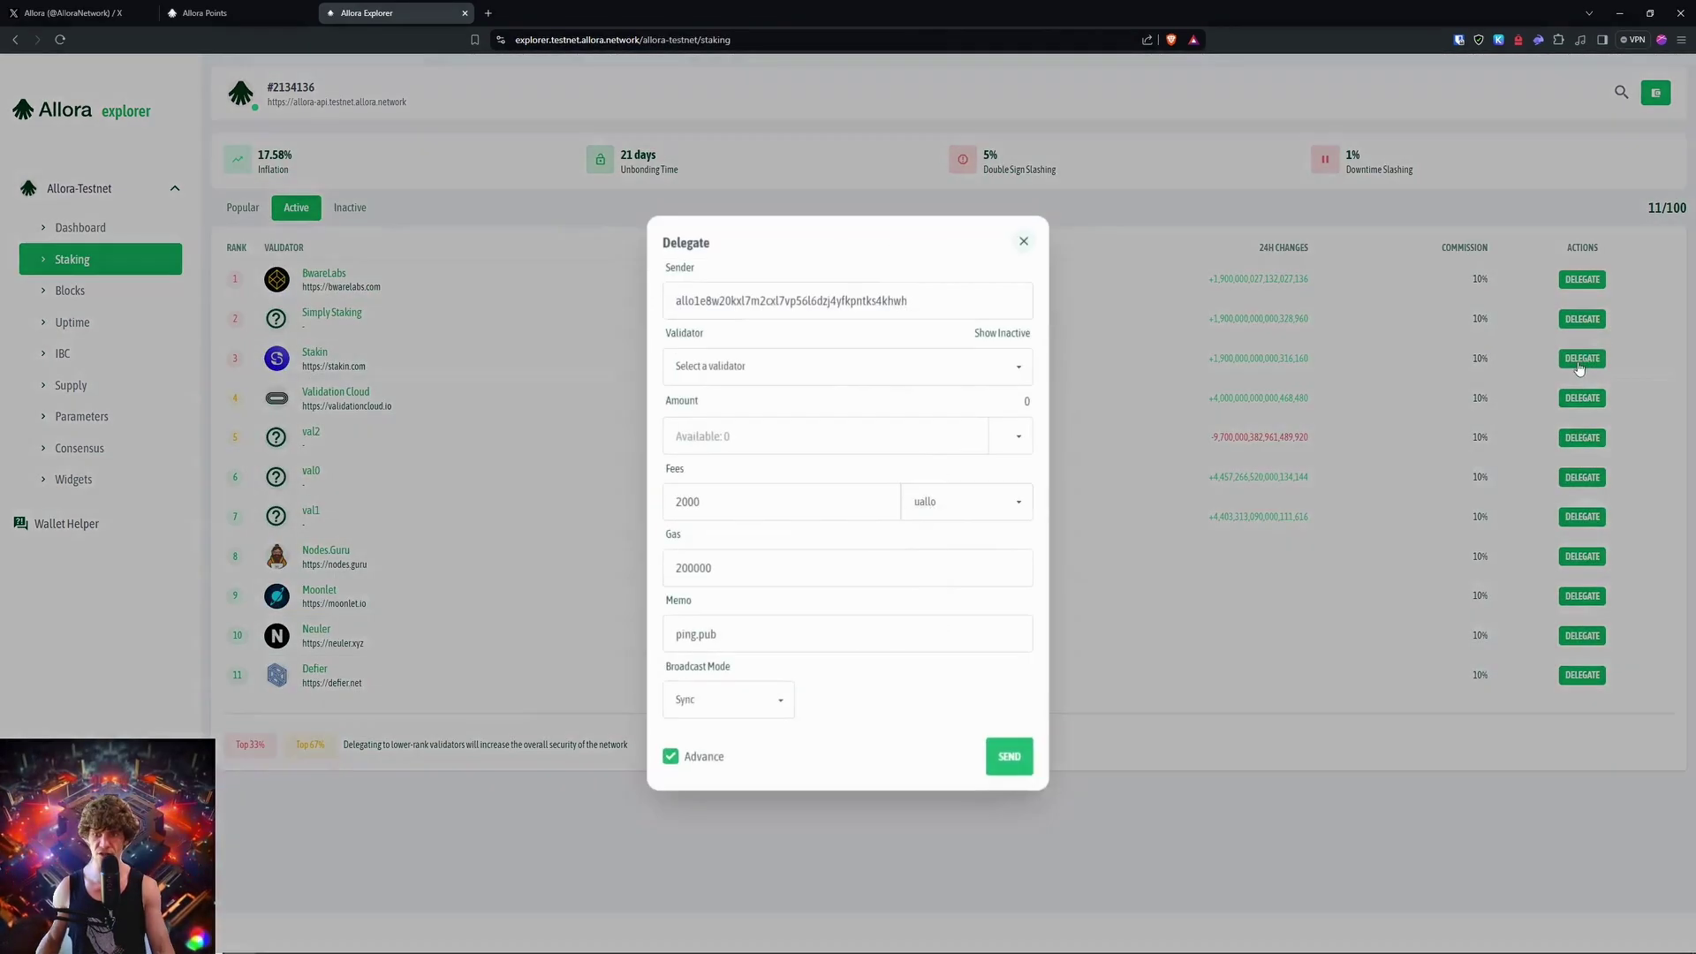
{"action": "left_click", "coordinate": [1024, 240]}
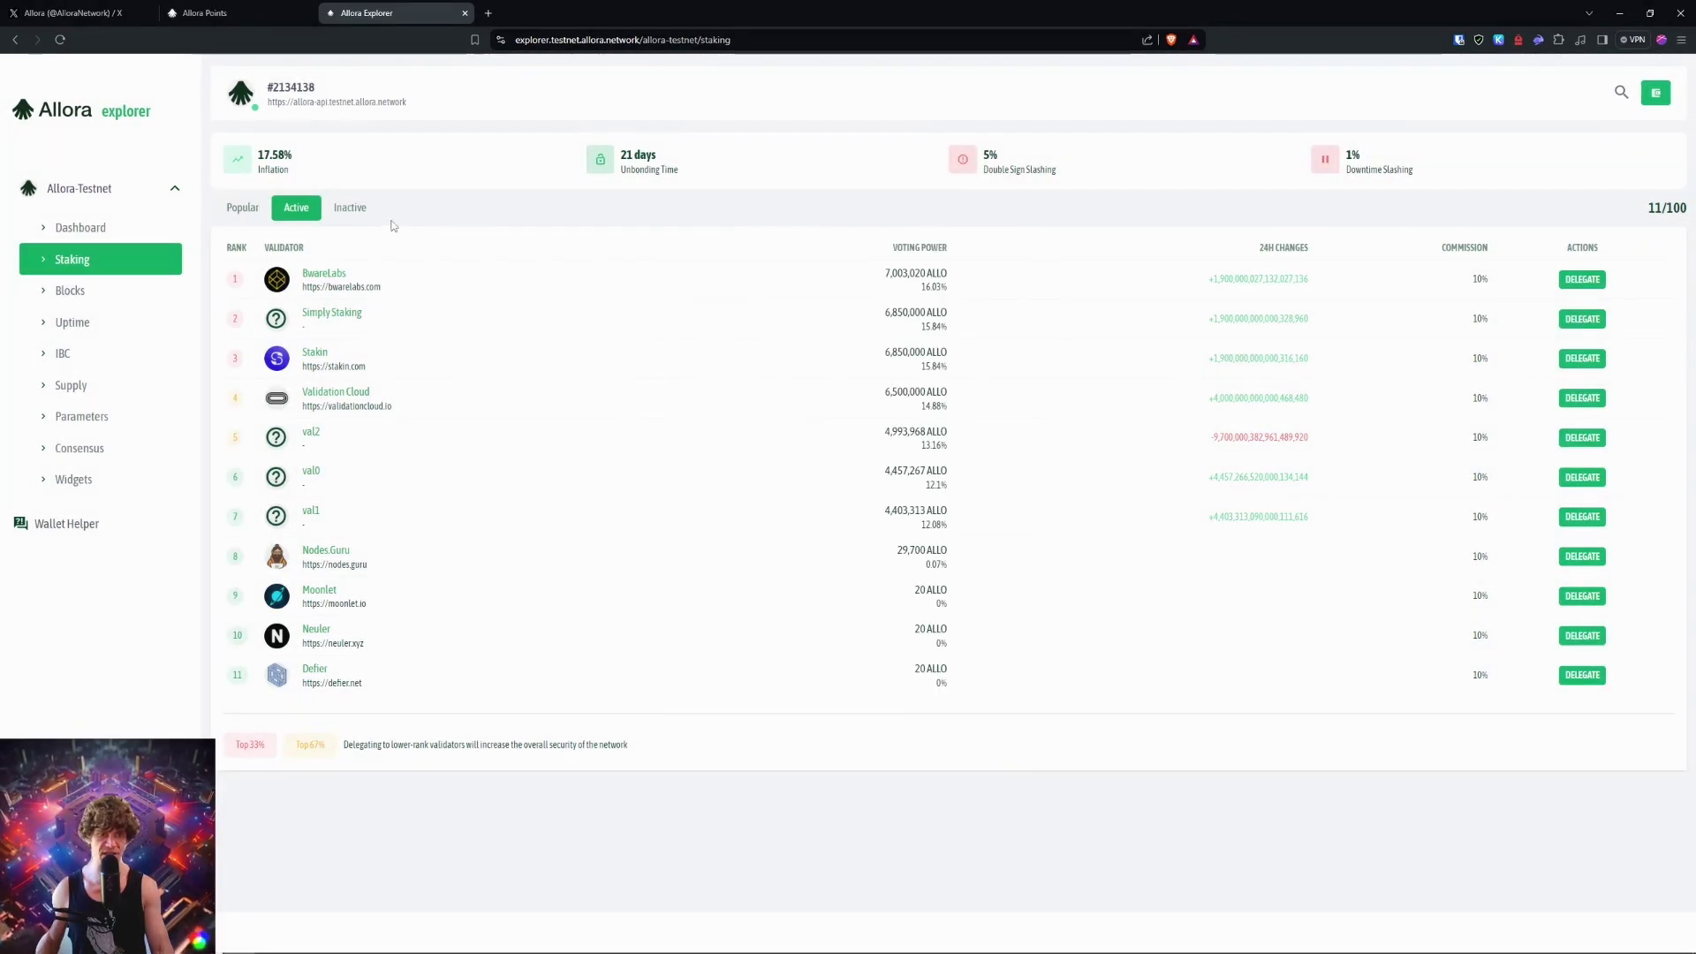
{"action": "left_click", "coordinate": [78, 227]}
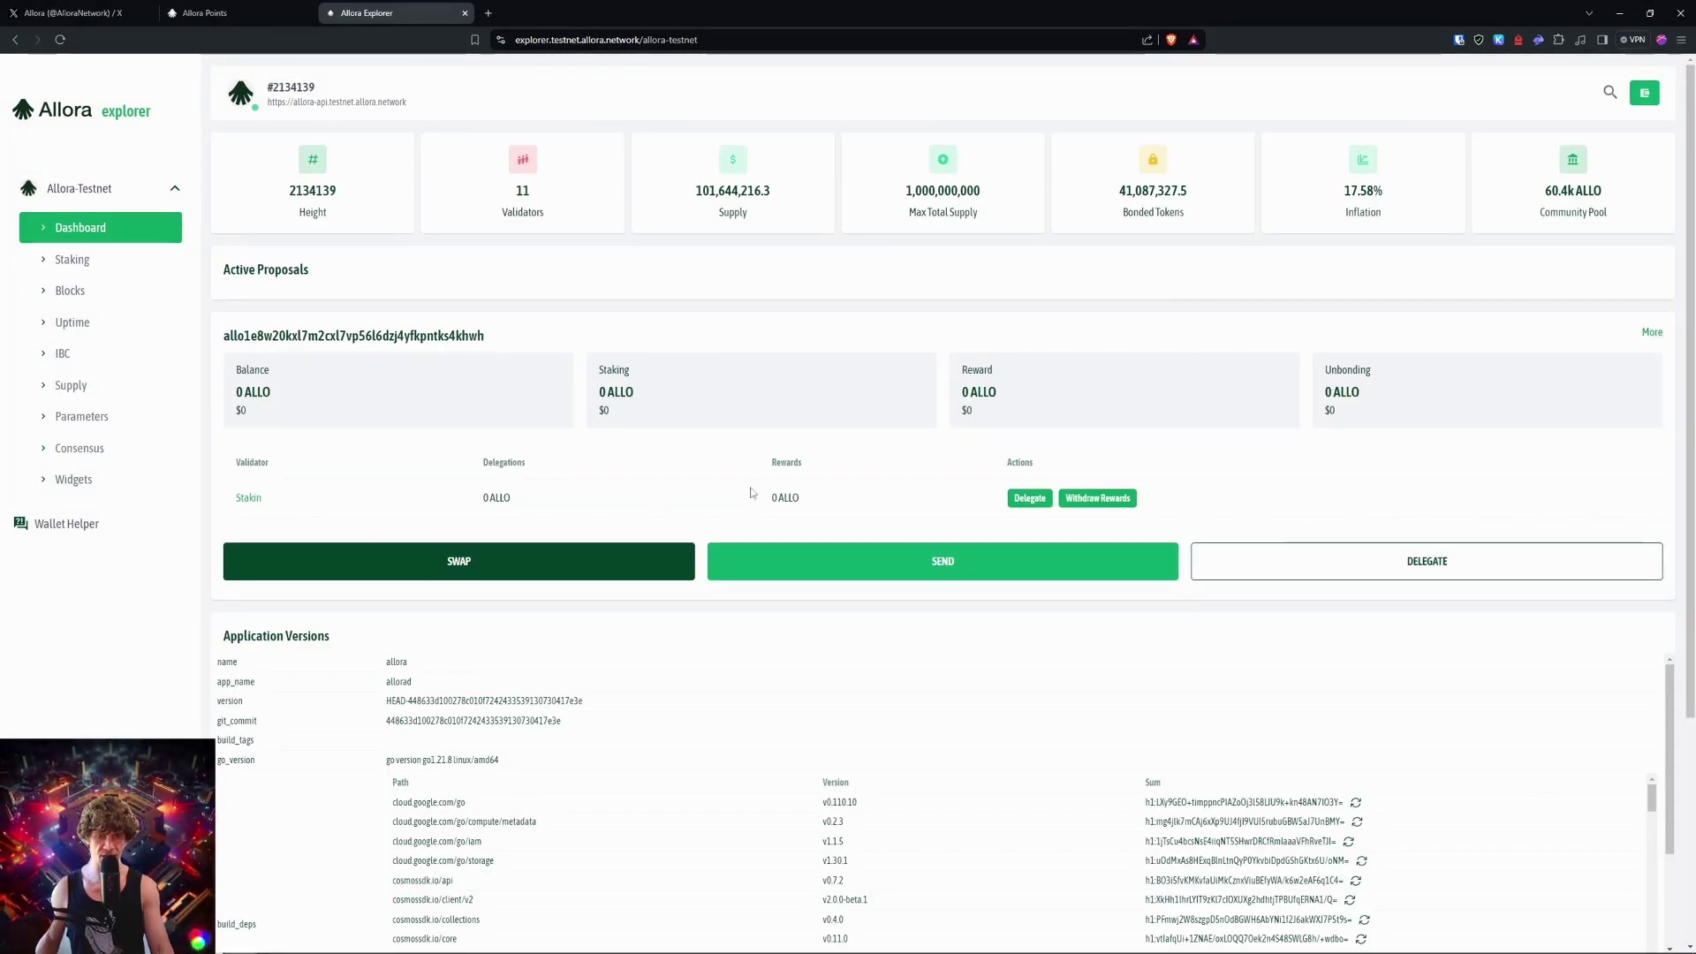
Step: Open the Stakin rewards withdrawal form, review the Stakin validator page, and return to the dashboard
{"action": "left_click", "coordinate": [1095, 499]}
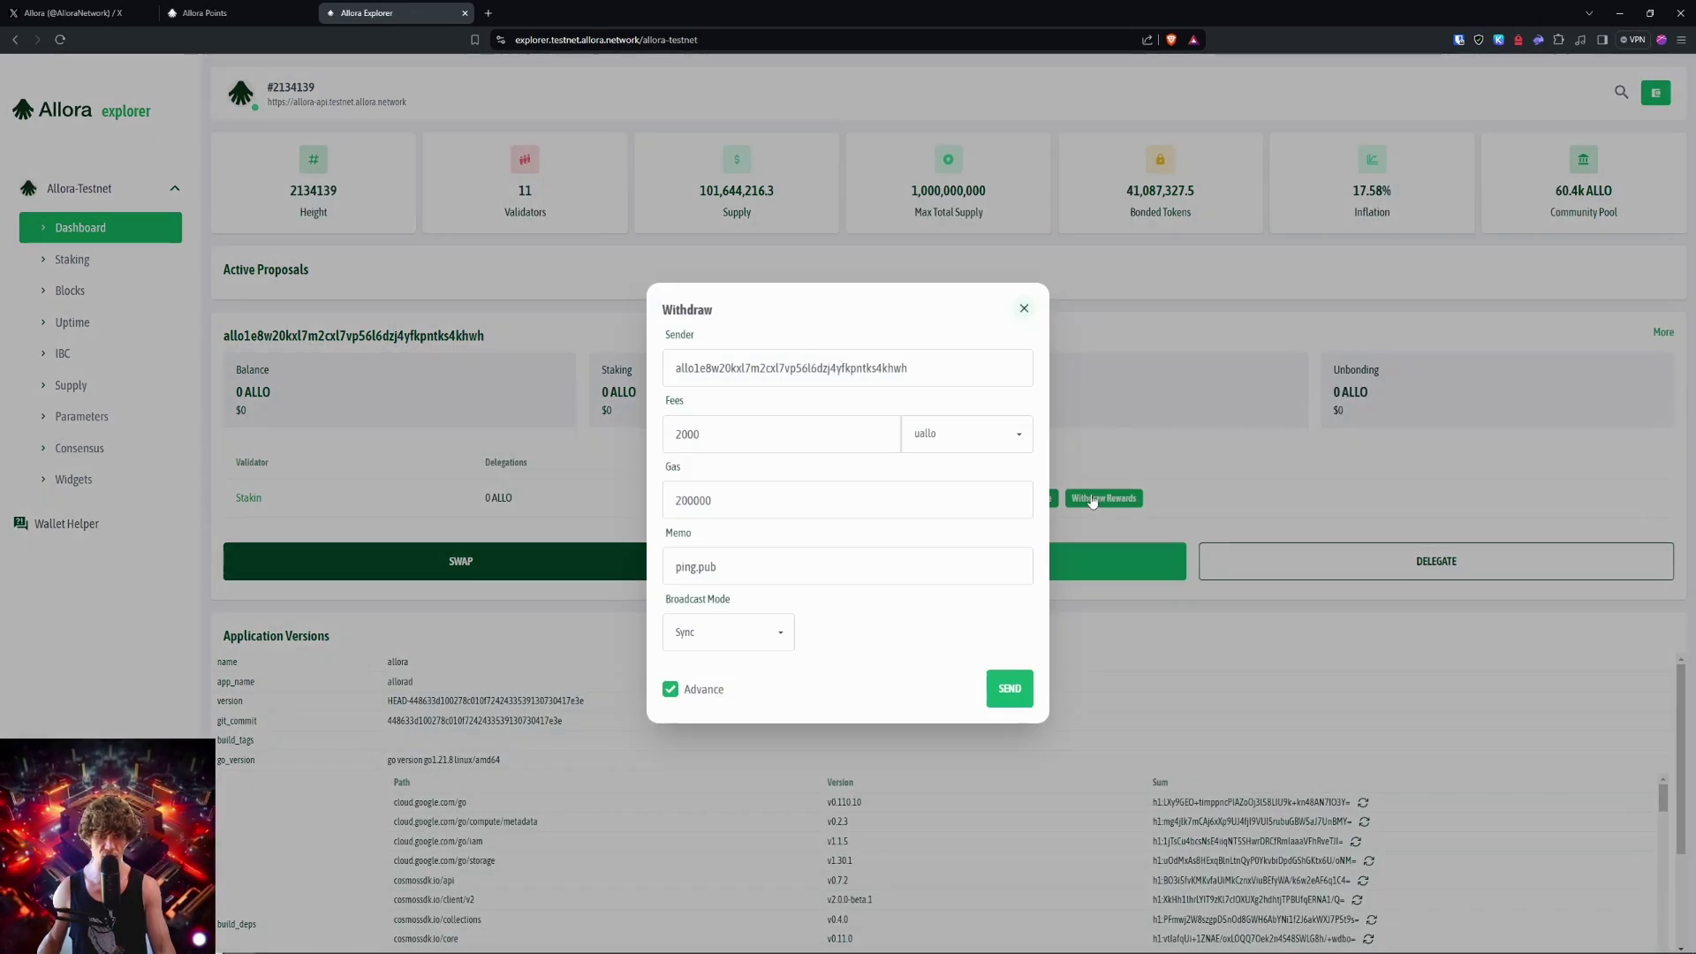
{"action": "key", "text": "alt+Left"}
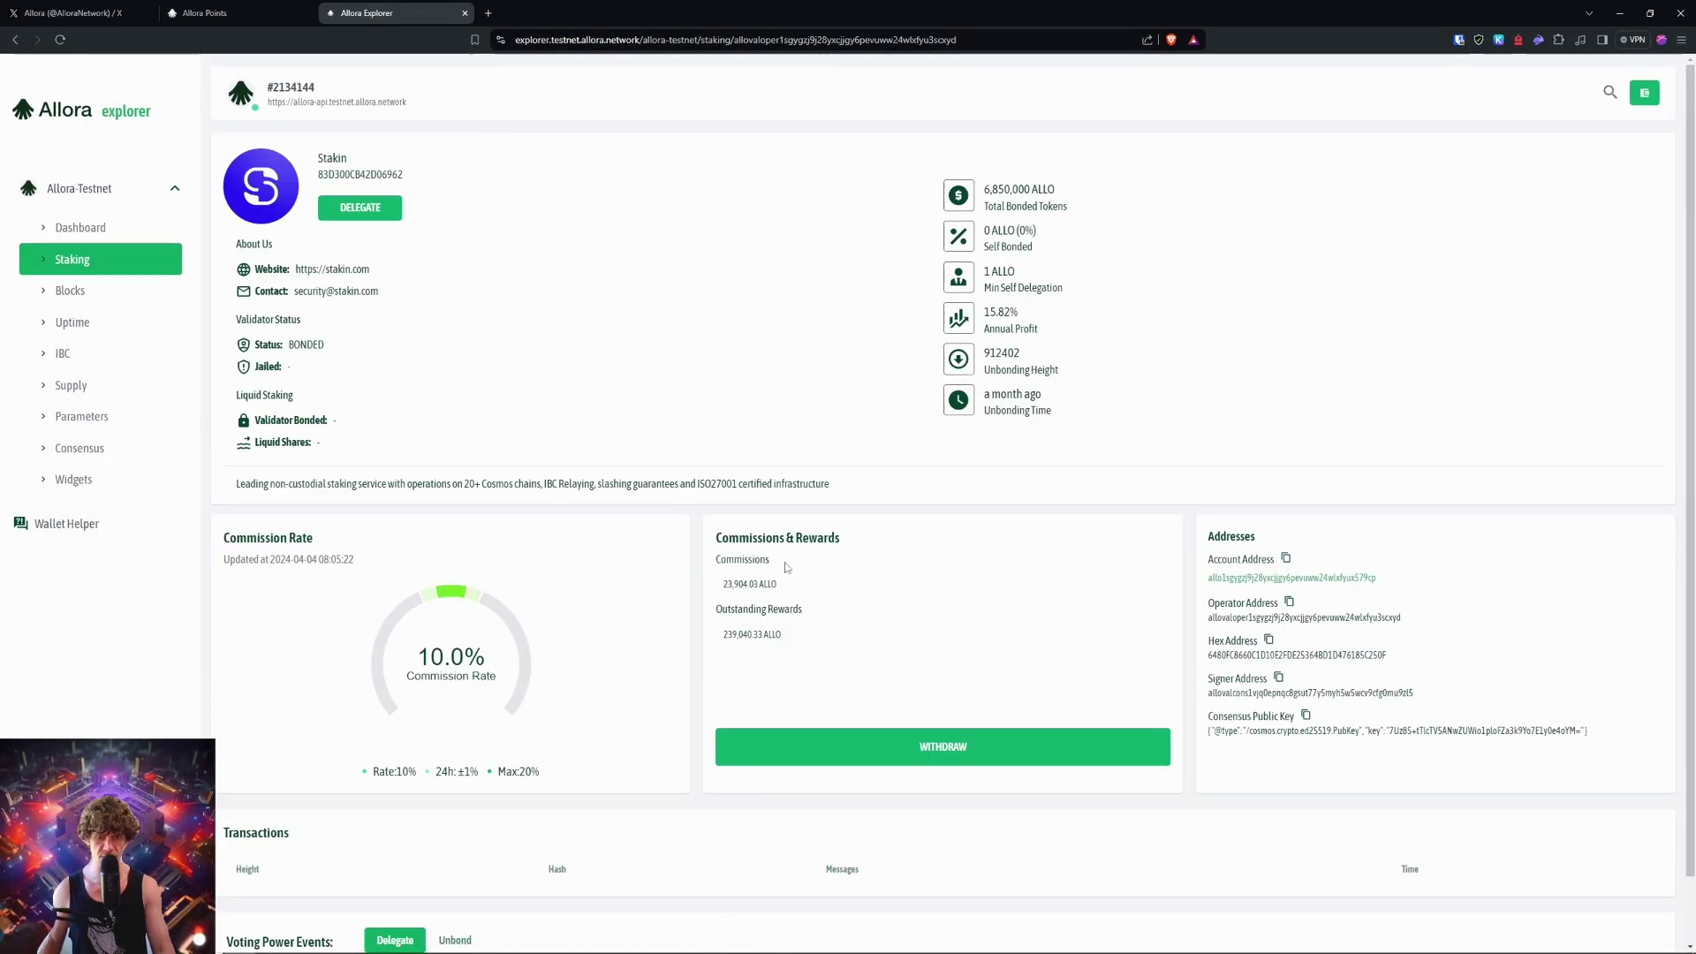
{"action": "scroll", "coordinate": [658, 575], "scroll_direction": "down", "scroll_amount": 1}
{"action": "scroll", "coordinate": [659, 576], "scroll_direction": "up", "scroll_amount": 1}
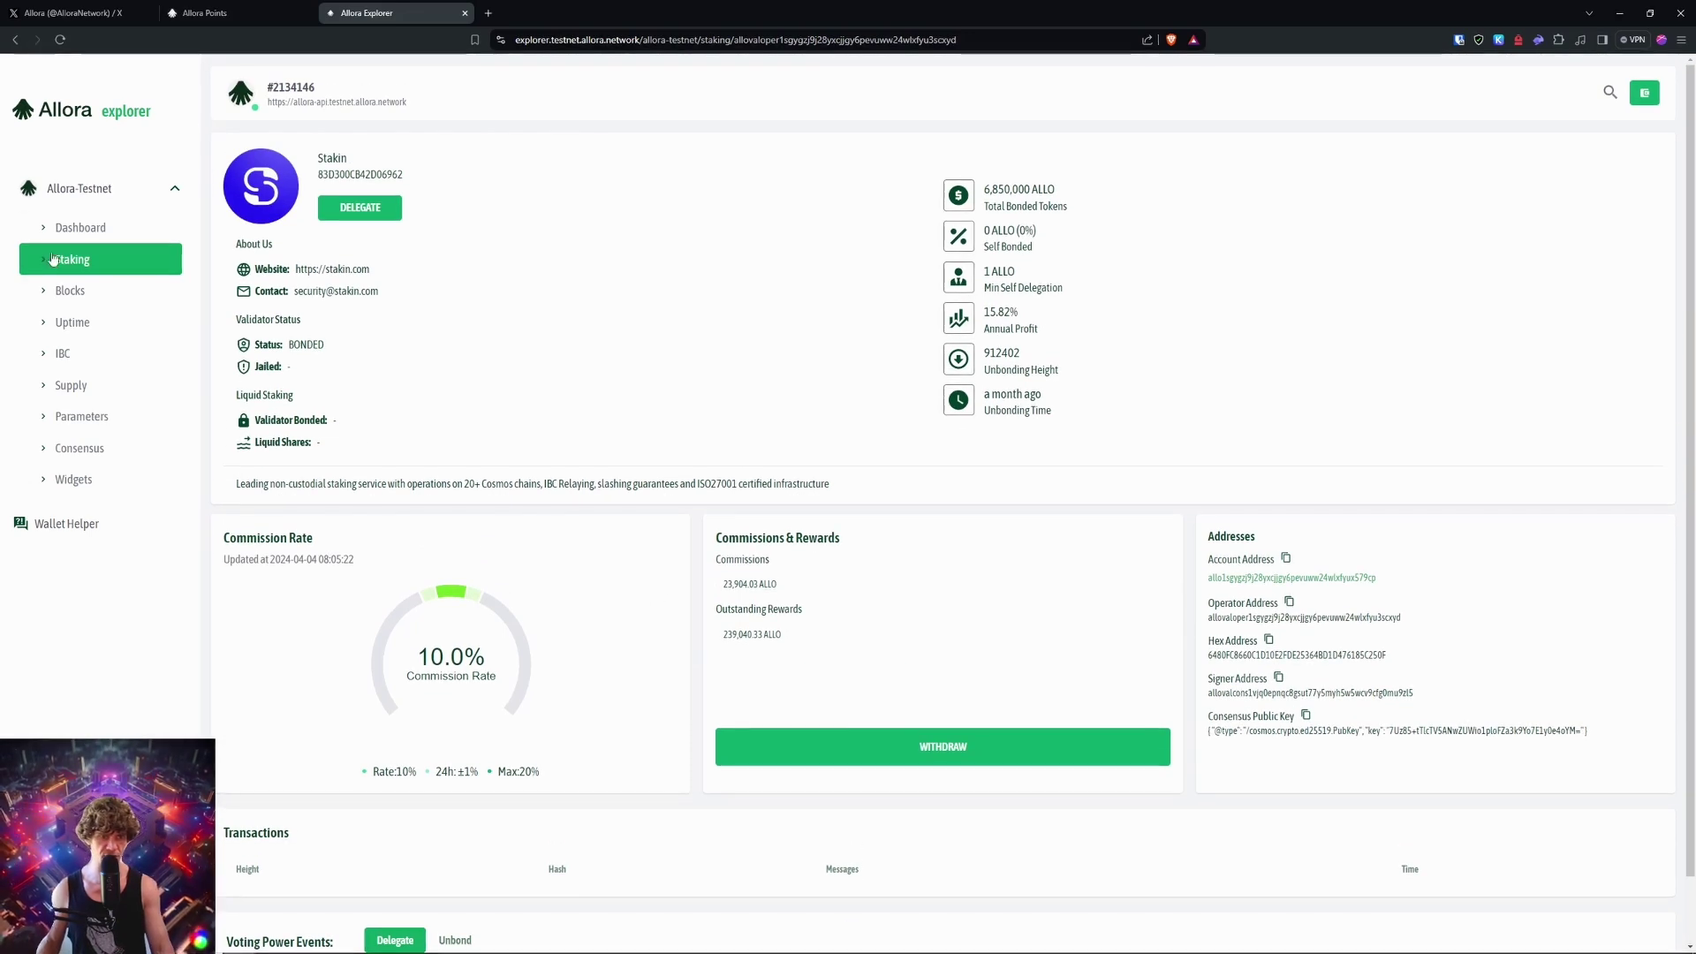
{"action": "key", "text": "alt+Left"}
Step: Check the swap form's list of convertible tokens, then close the form
{"action": "left_click", "coordinate": [568, 560]}
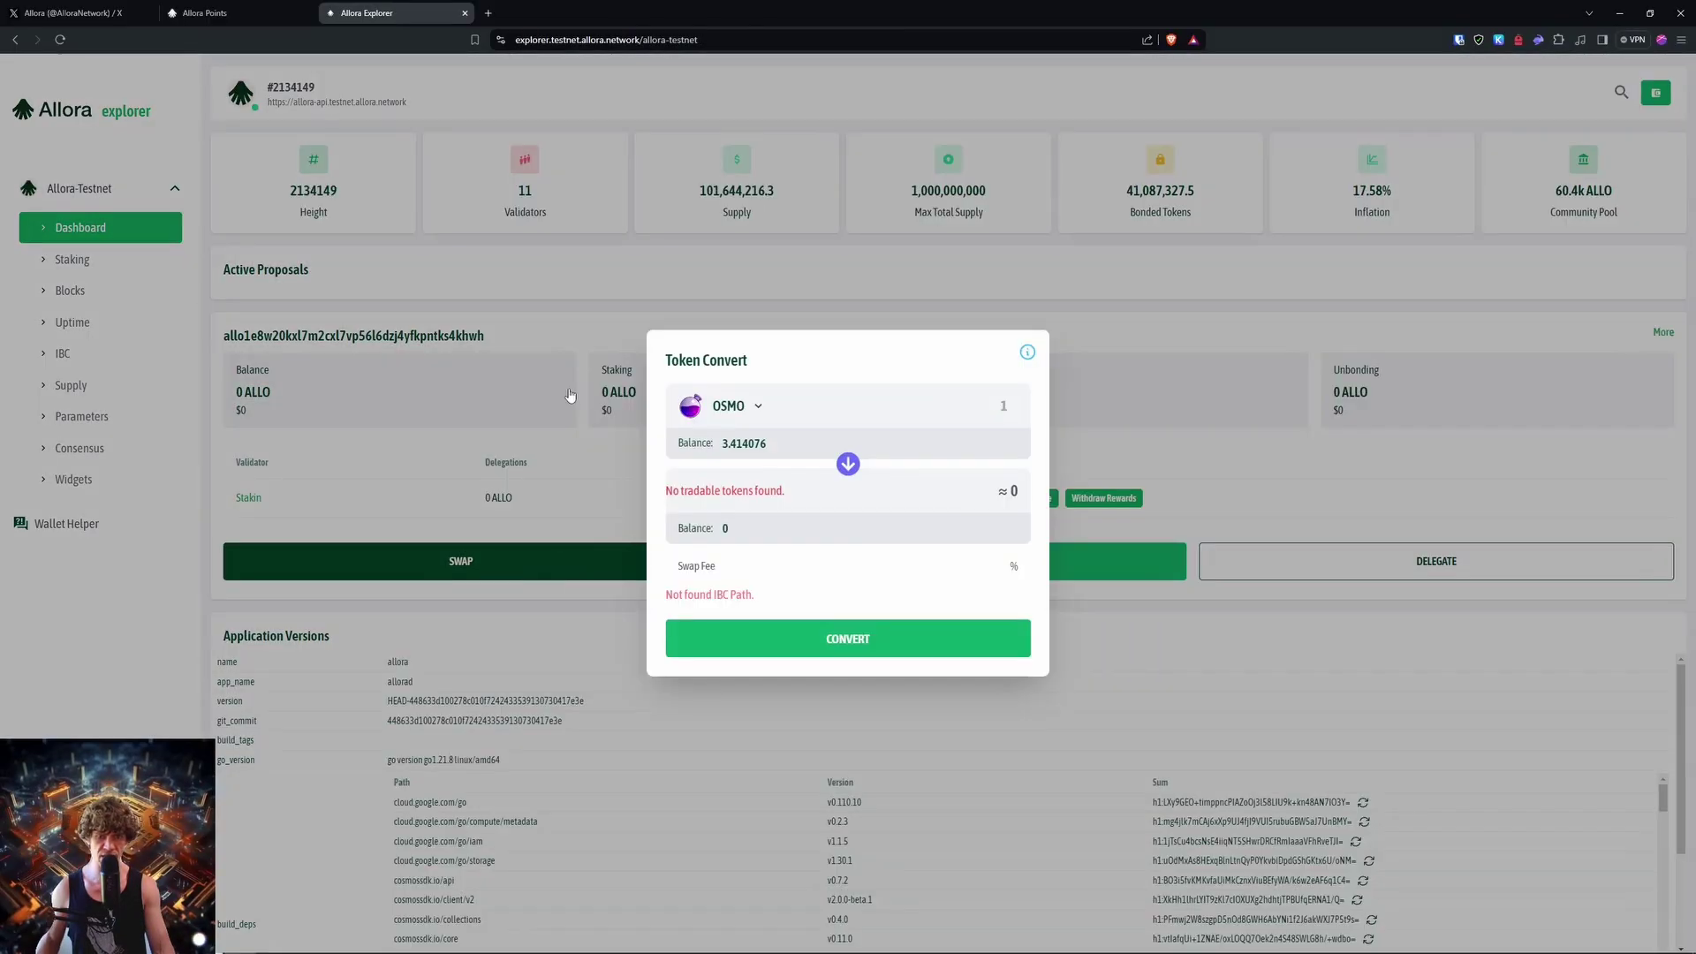
{"action": "left_click", "coordinate": [722, 411]}
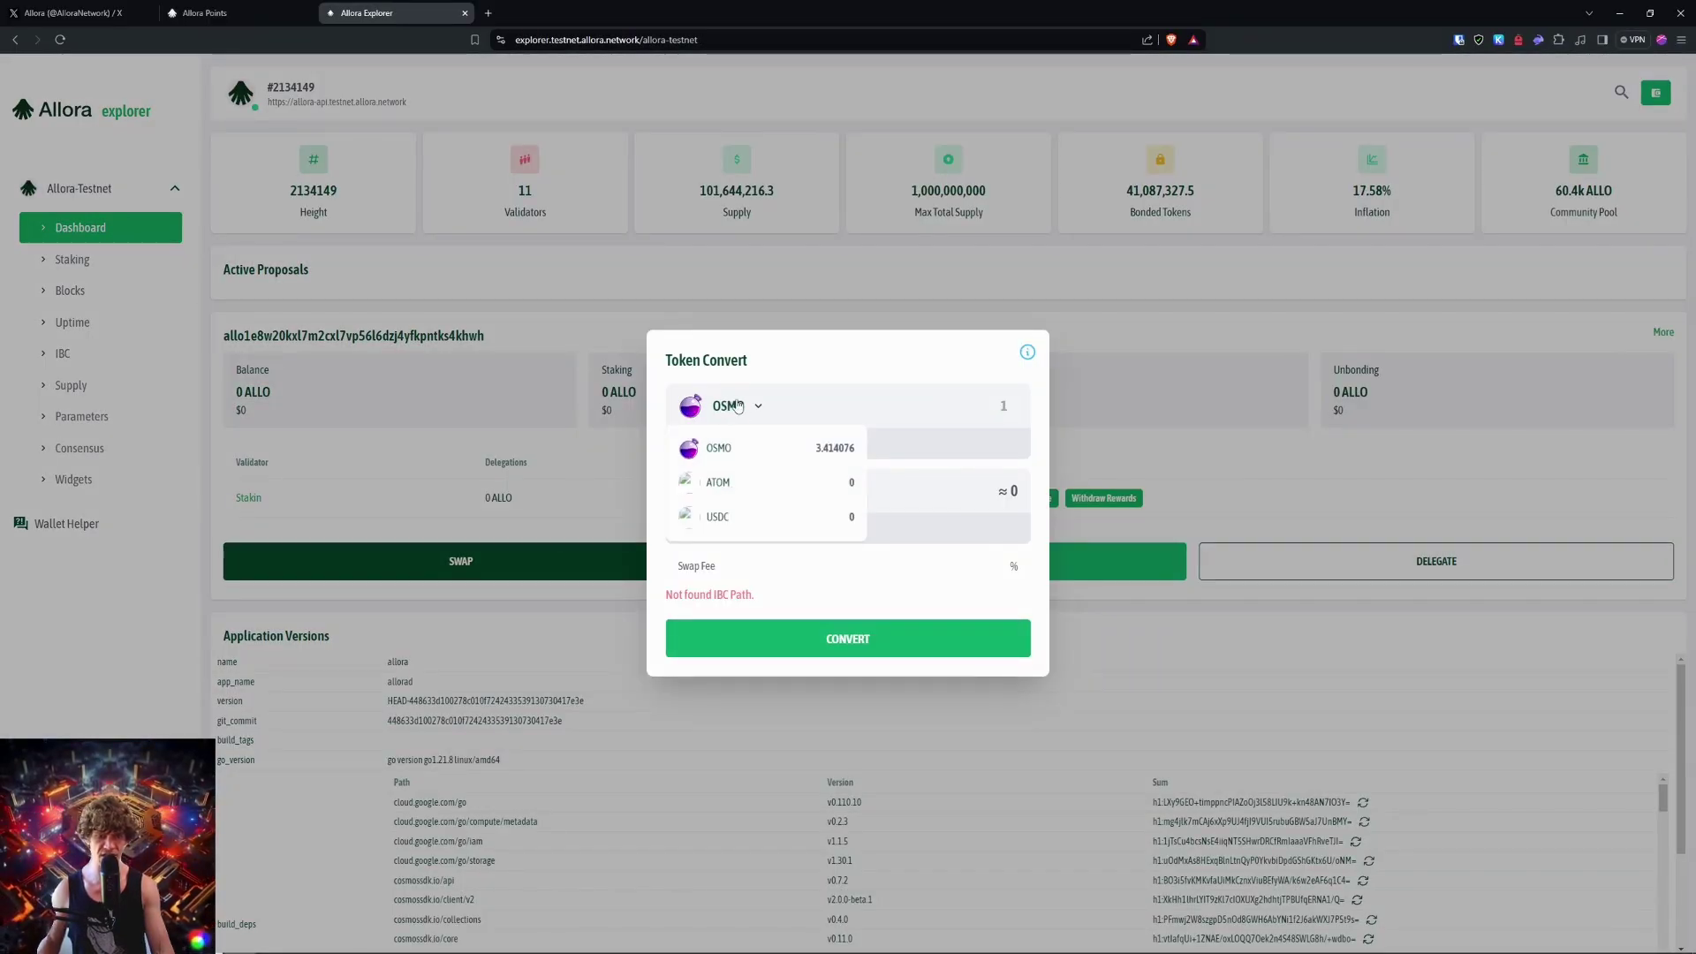
{"action": "left_click", "coordinate": [737, 405]}
{"action": "key", "text": "Escape"}
Step: Open and close a delegation form, then go to the validator list
{"action": "left_click", "coordinate": [1437, 561]}
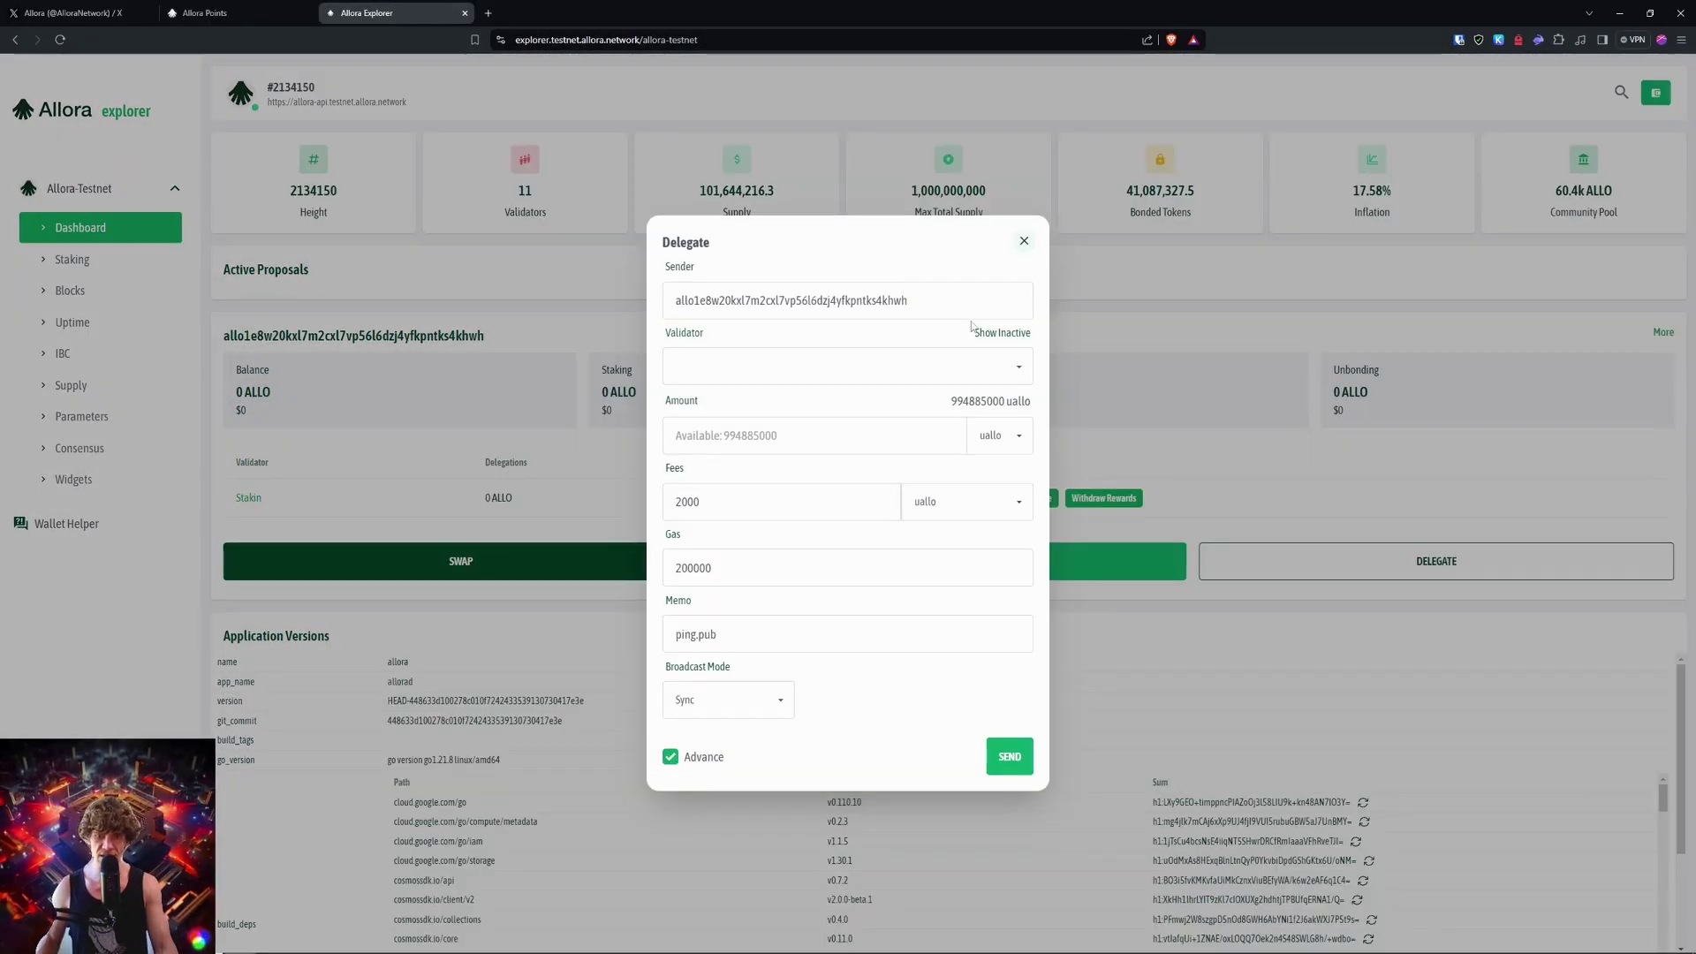
{"action": "left_click", "coordinate": [1132, 367]}
{"action": "left_click", "coordinate": [84, 260]}
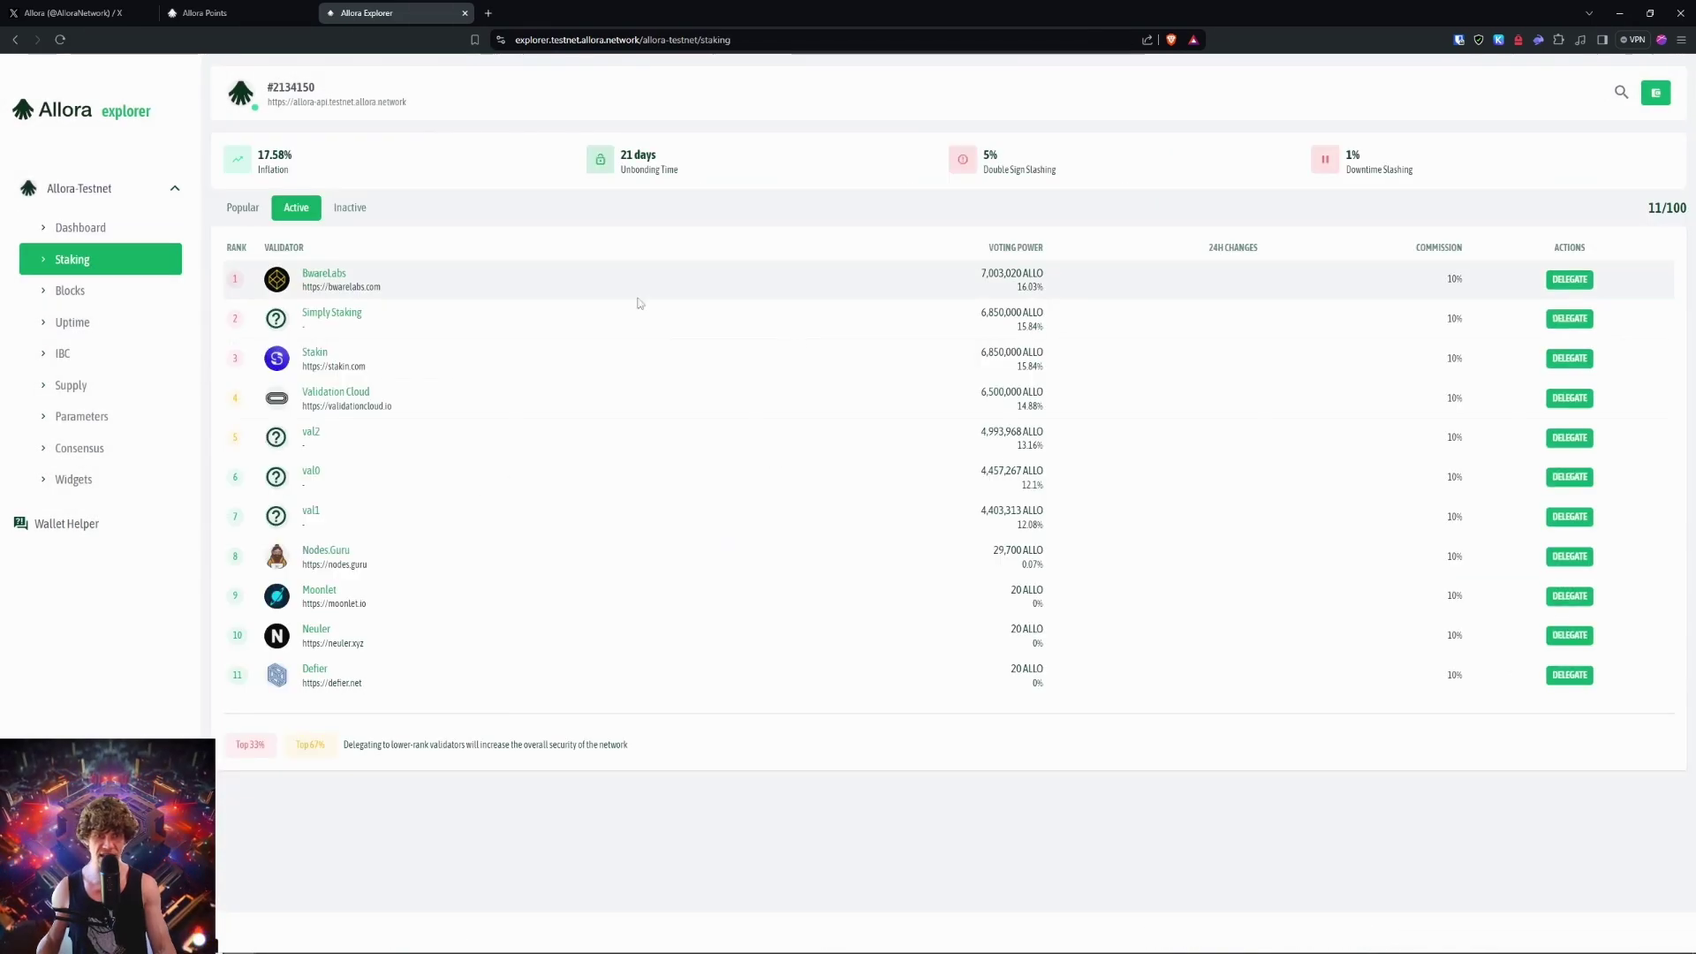
Step: Delegate to Validation Cloud (10%), approve it in Keplr, then return to the dashboard
{"action": "left_click", "coordinate": [1575, 402]}
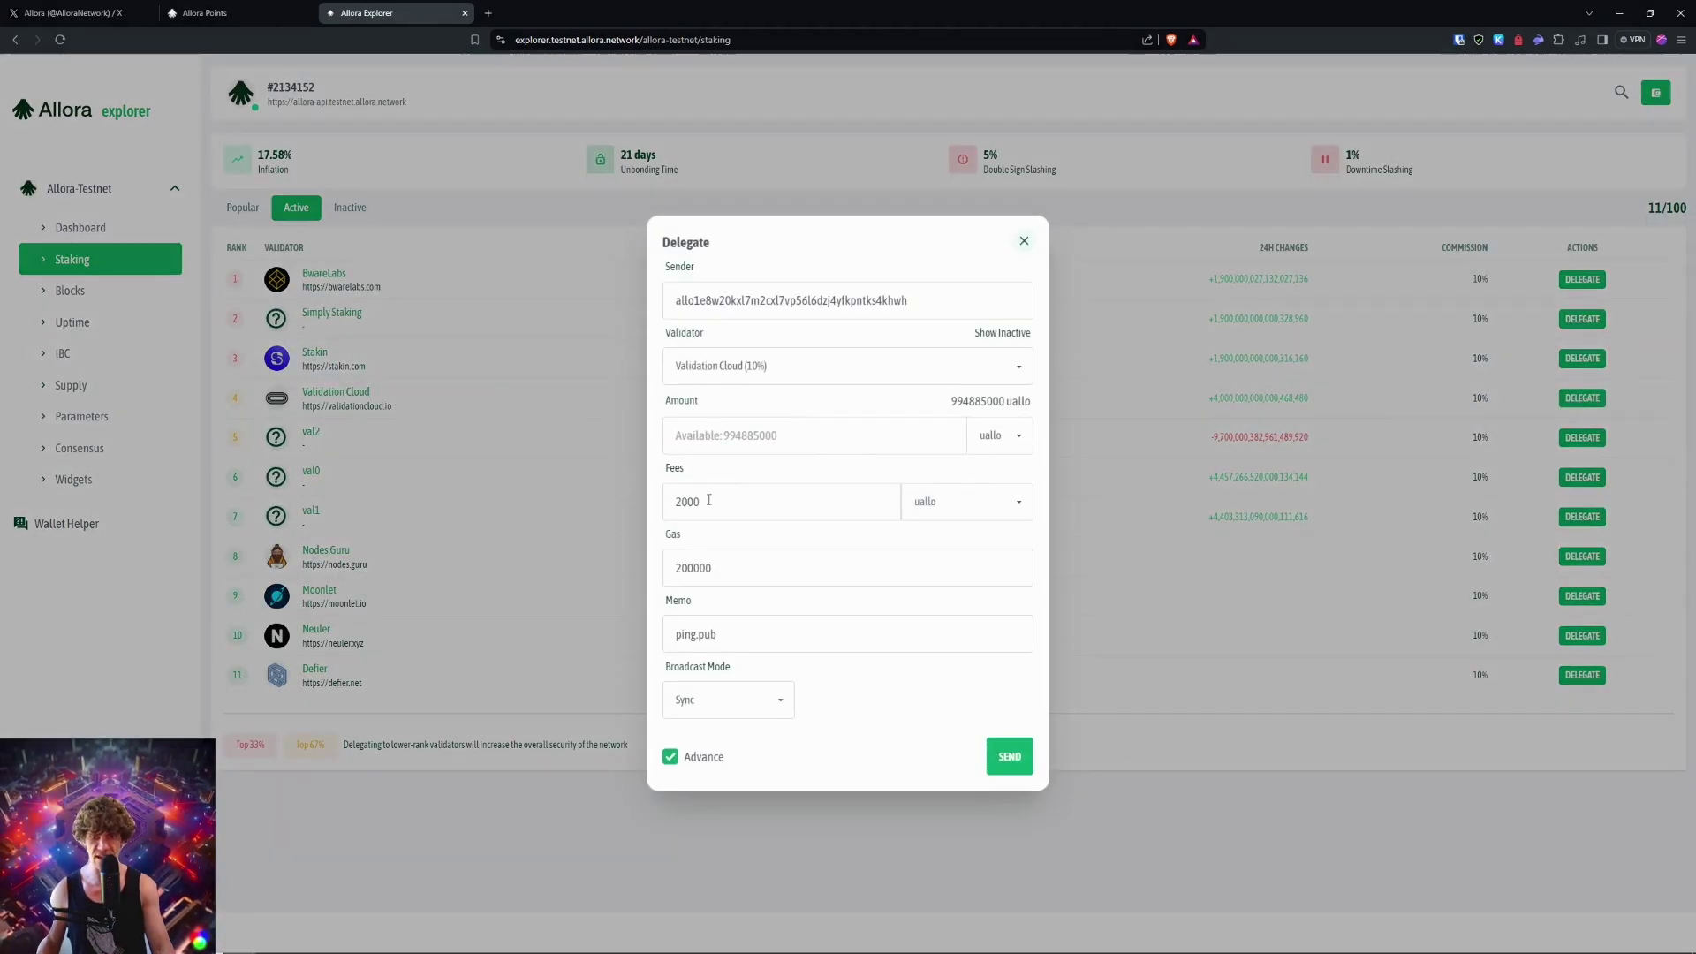
{"action": "left_click", "coordinate": [963, 380]}
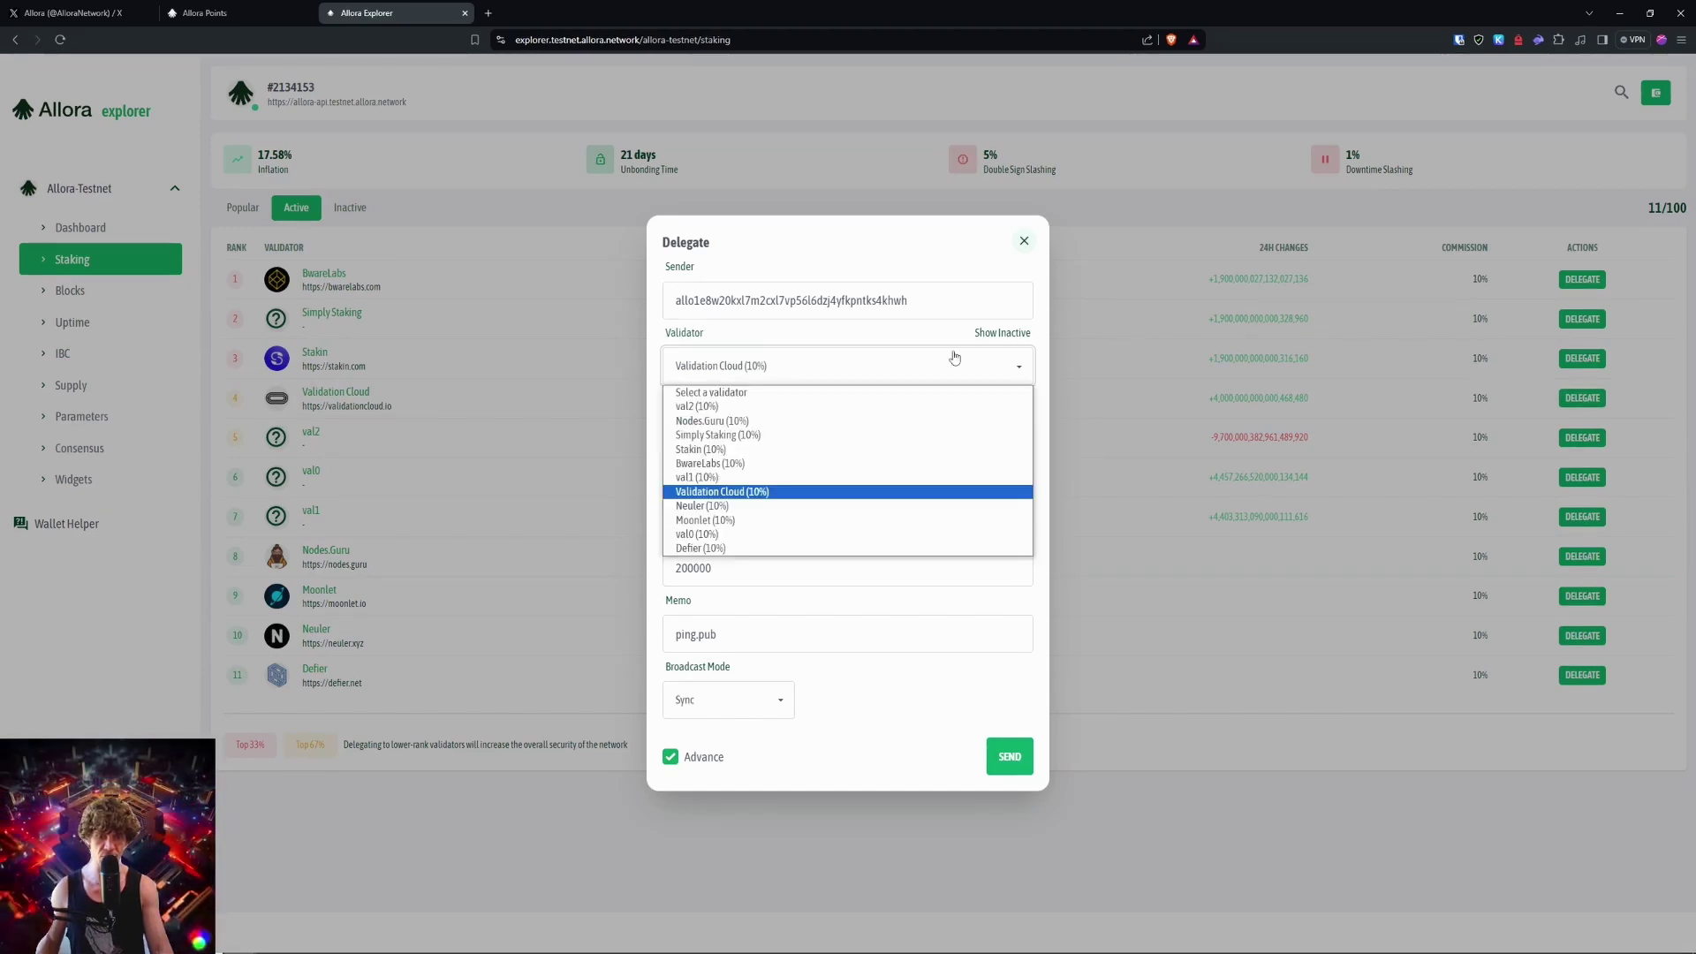
{"action": "left_click", "coordinate": [954, 357]}
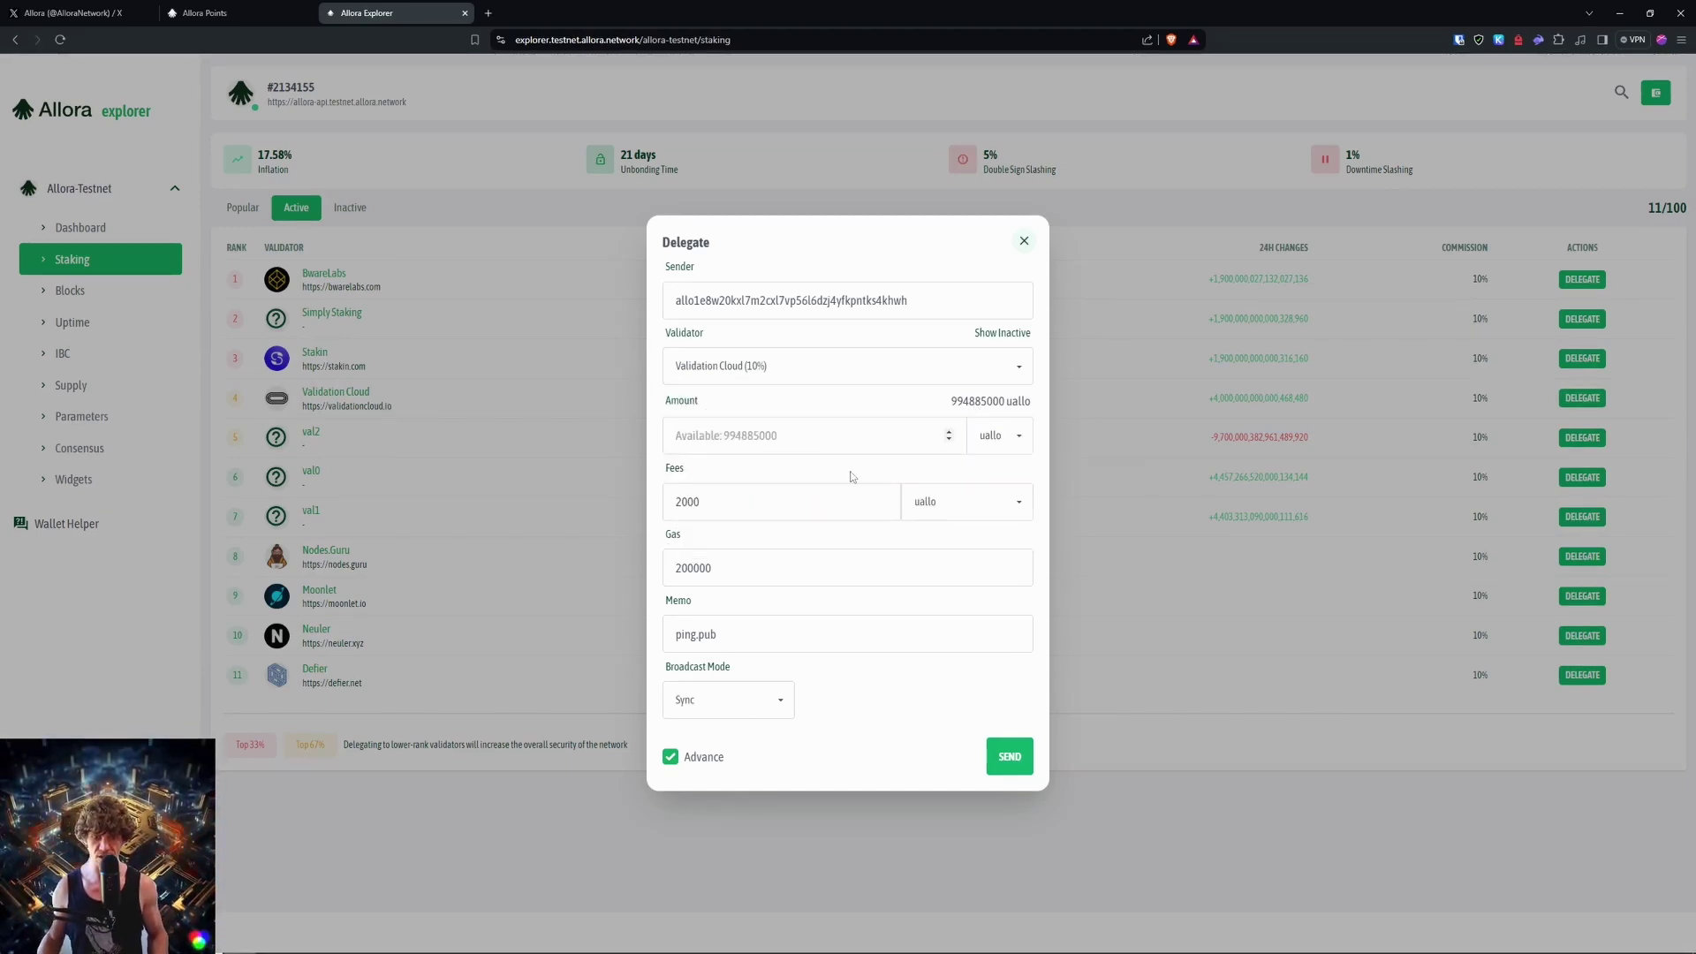
{"action": "left_click", "coordinate": [1010, 756]}
{"action": "left_click", "coordinate": [1590, 454]}
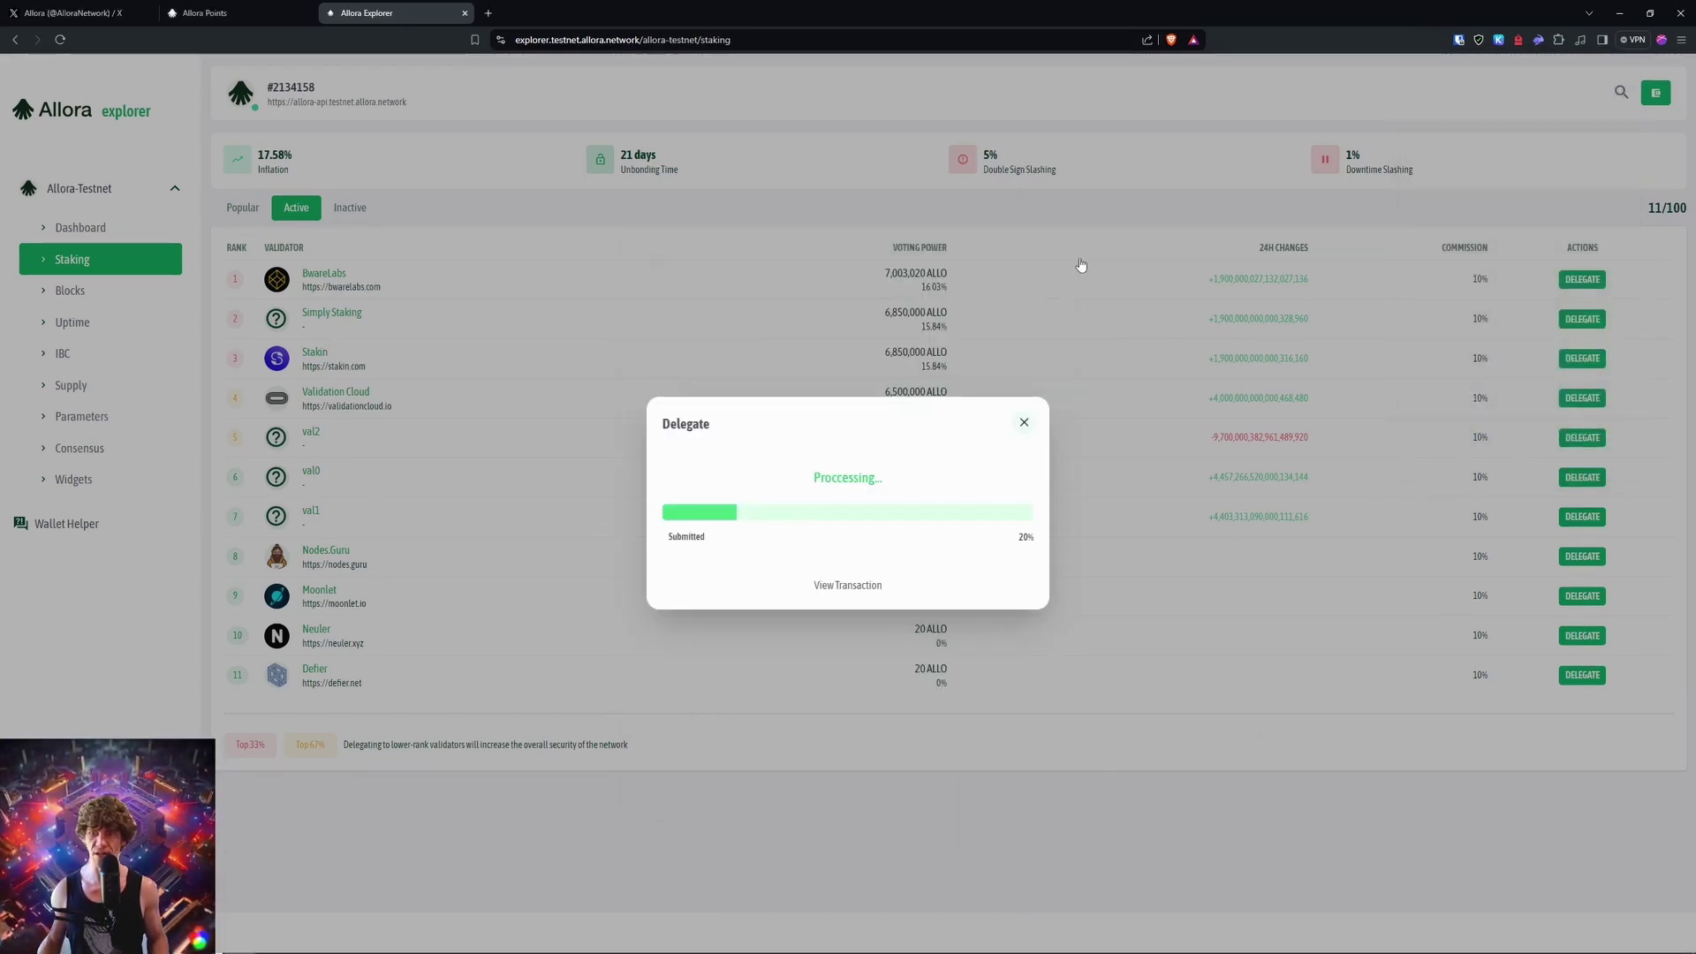
{"action": "left_click", "coordinate": [1024, 423]}
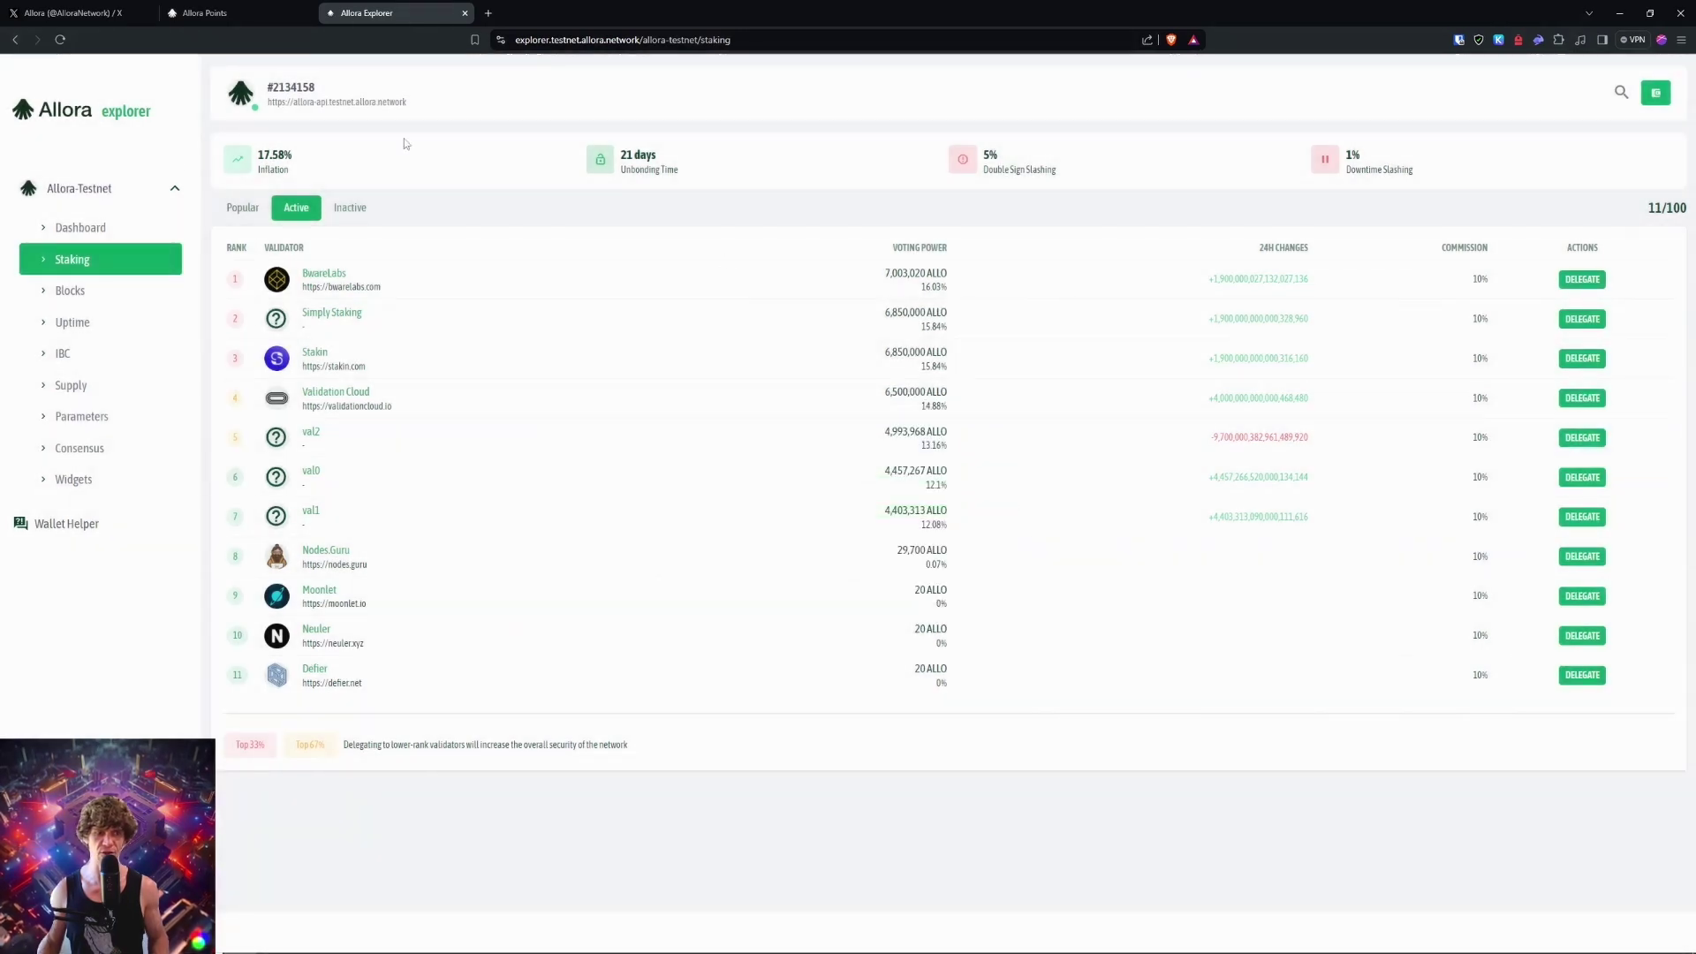
{"action": "left_click", "coordinate": [87, 227]}
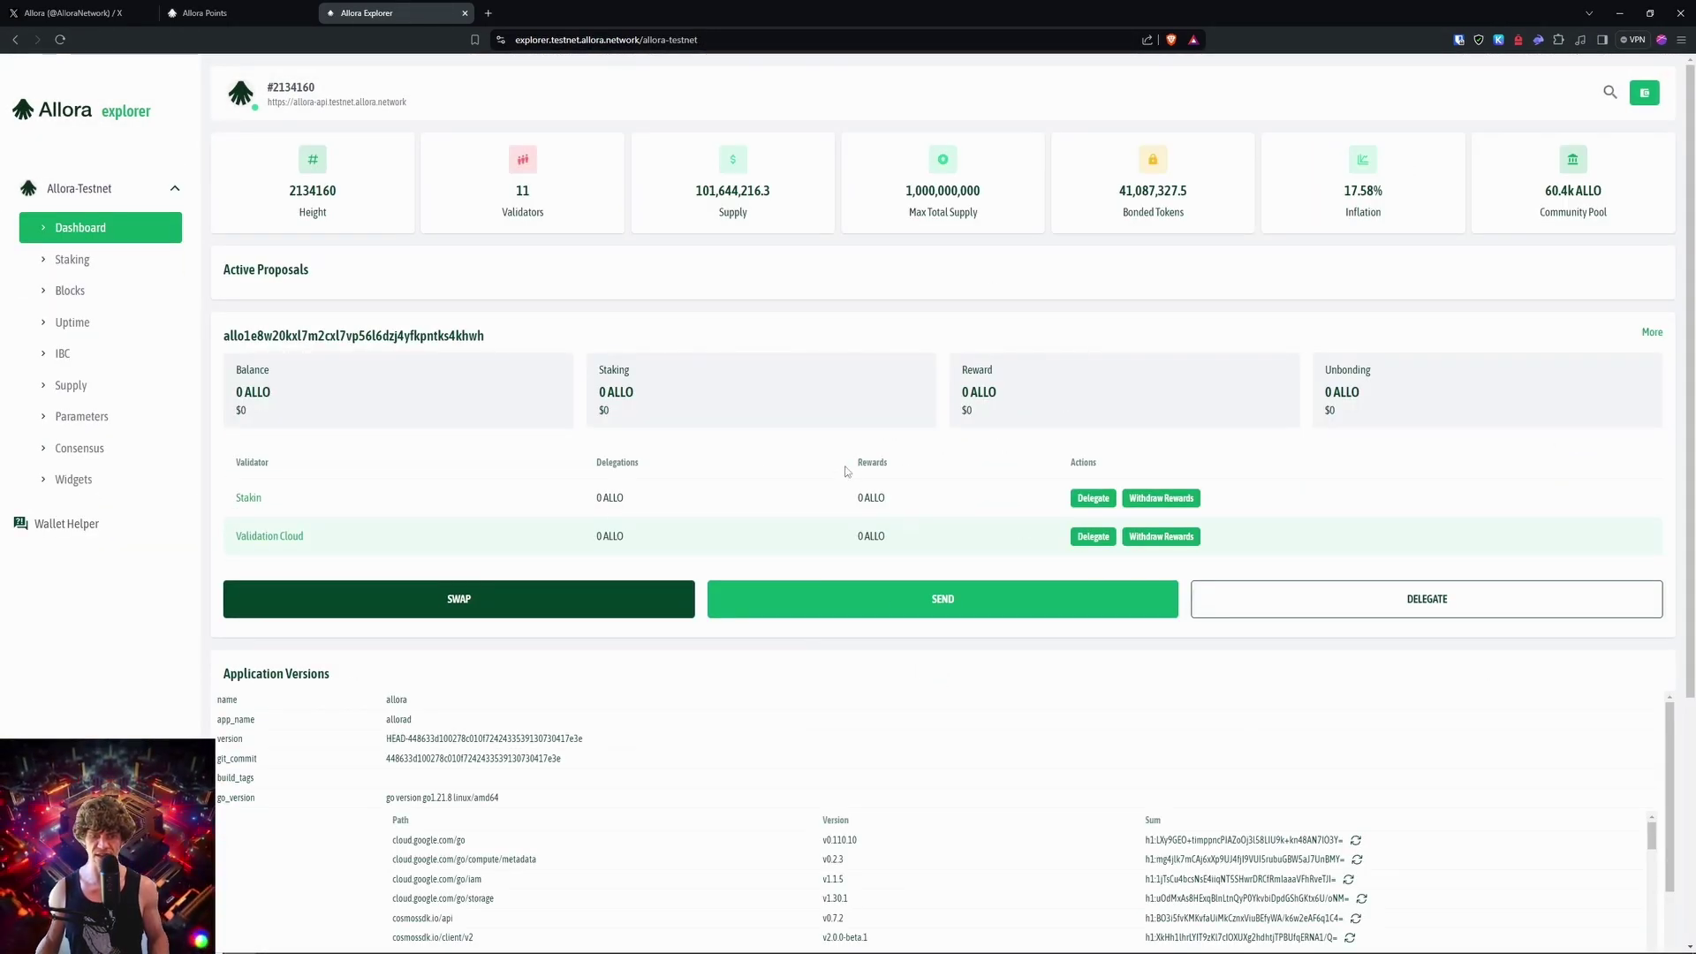
{"action": "left_click", "coordinate": [507, 597]}
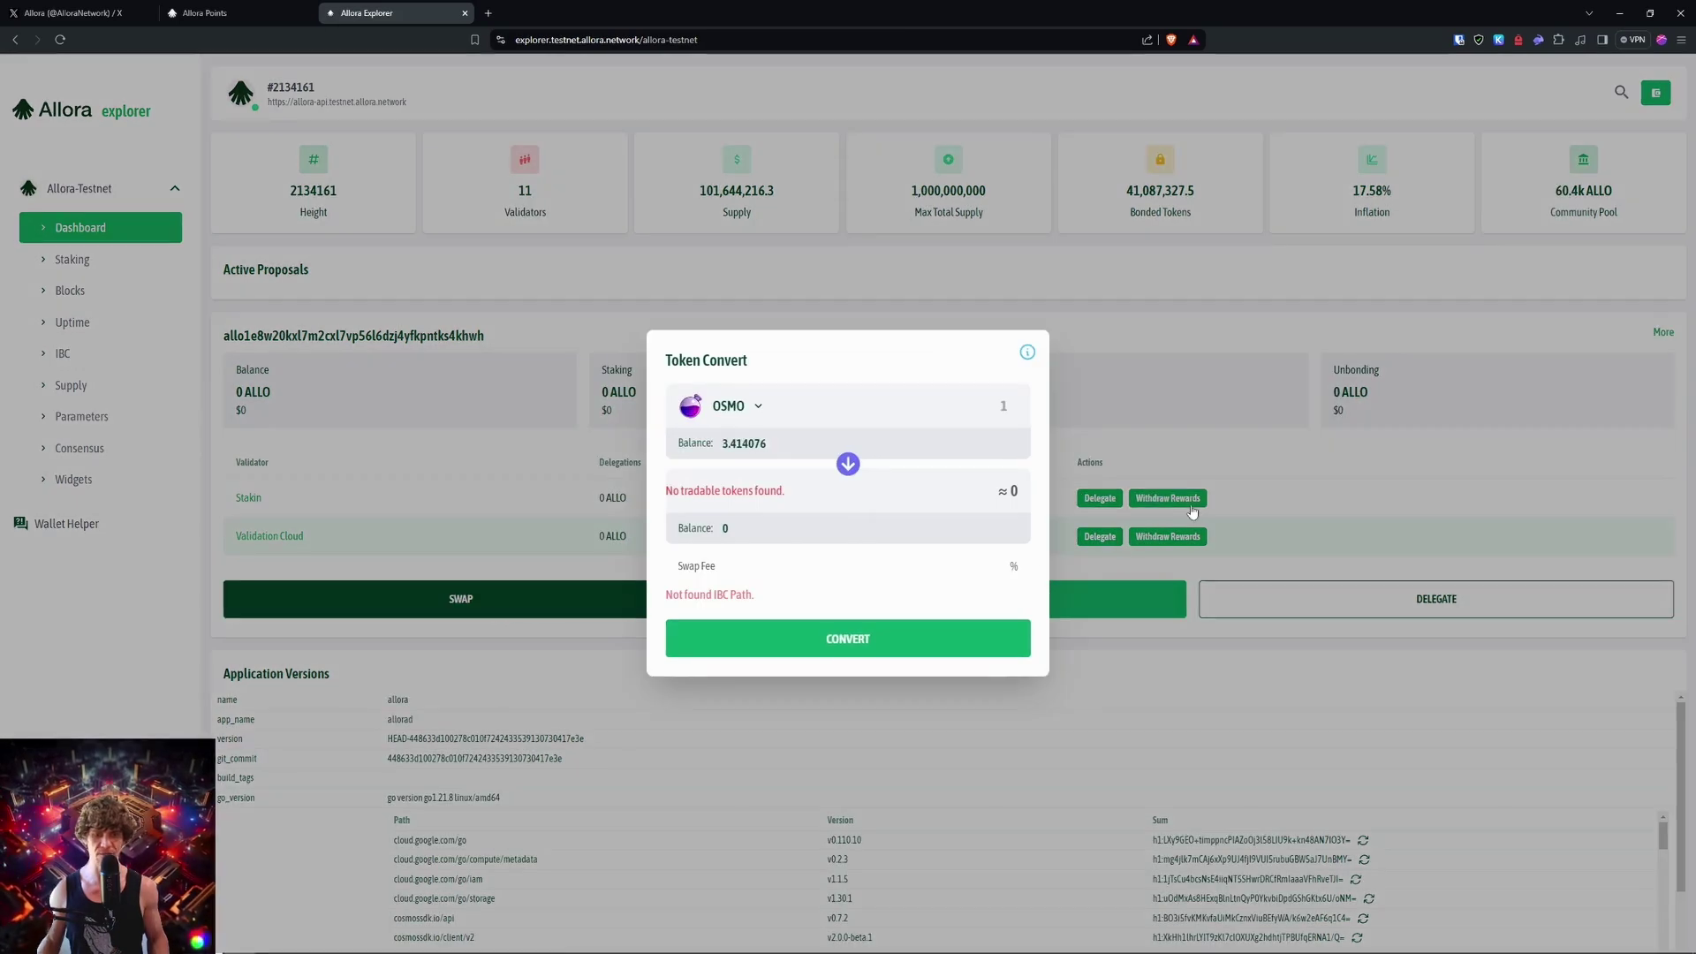
{"action": "left_click", "coordinate": [1329, 368]}
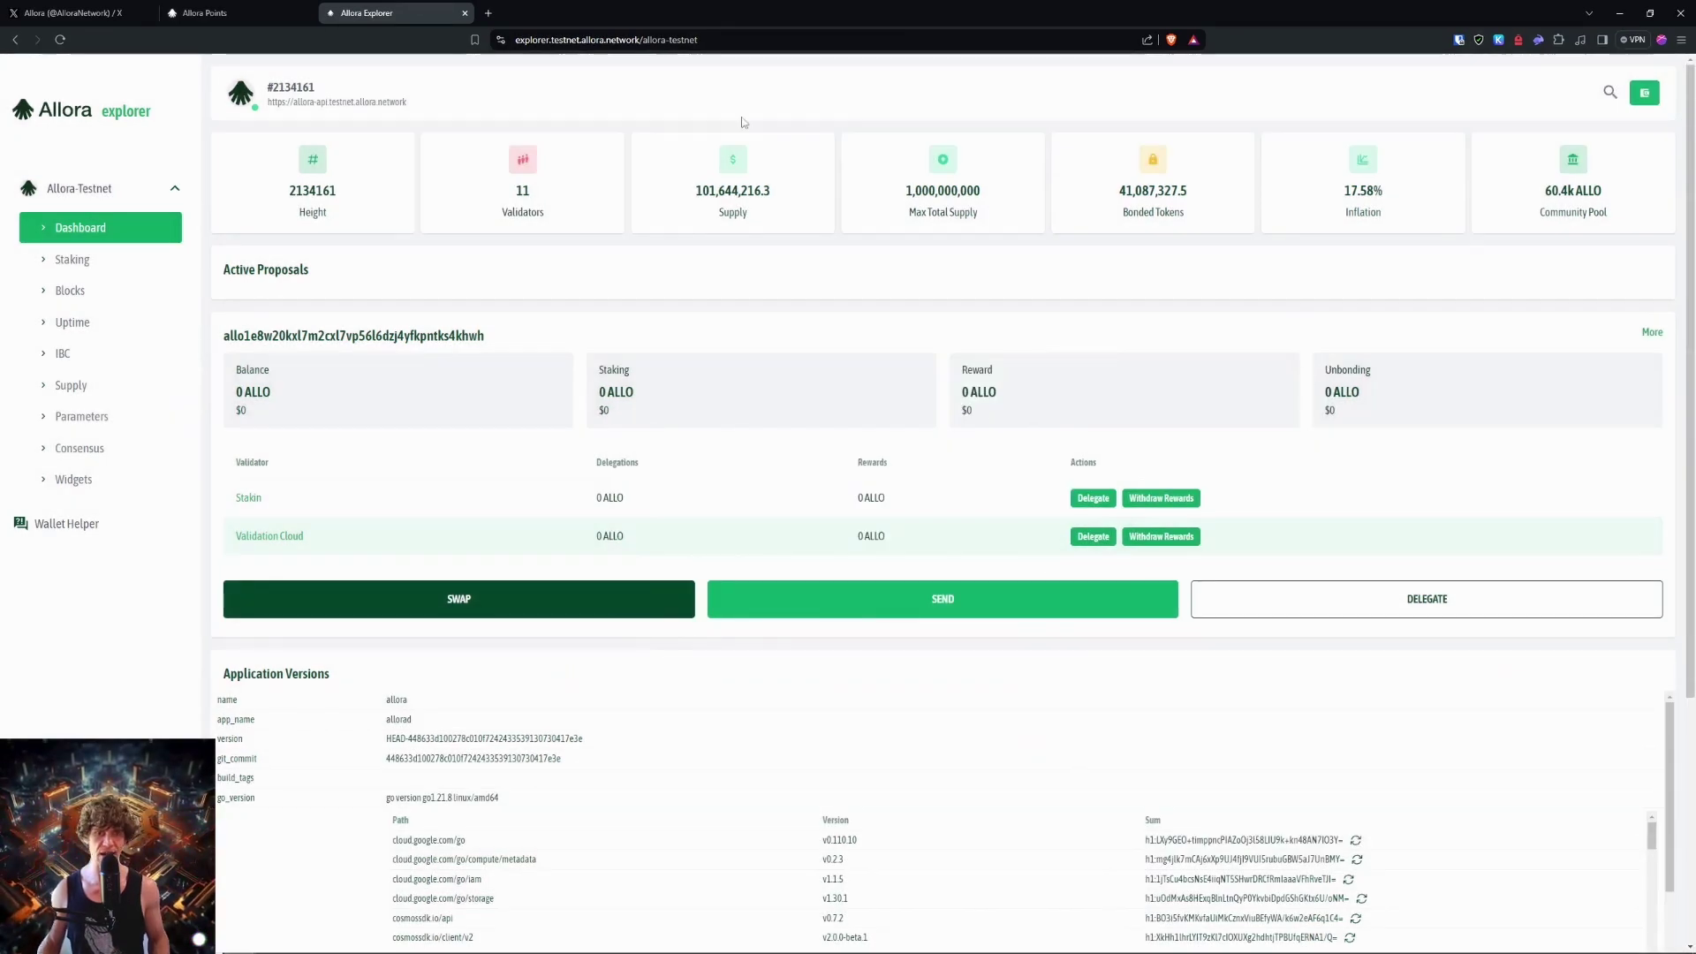